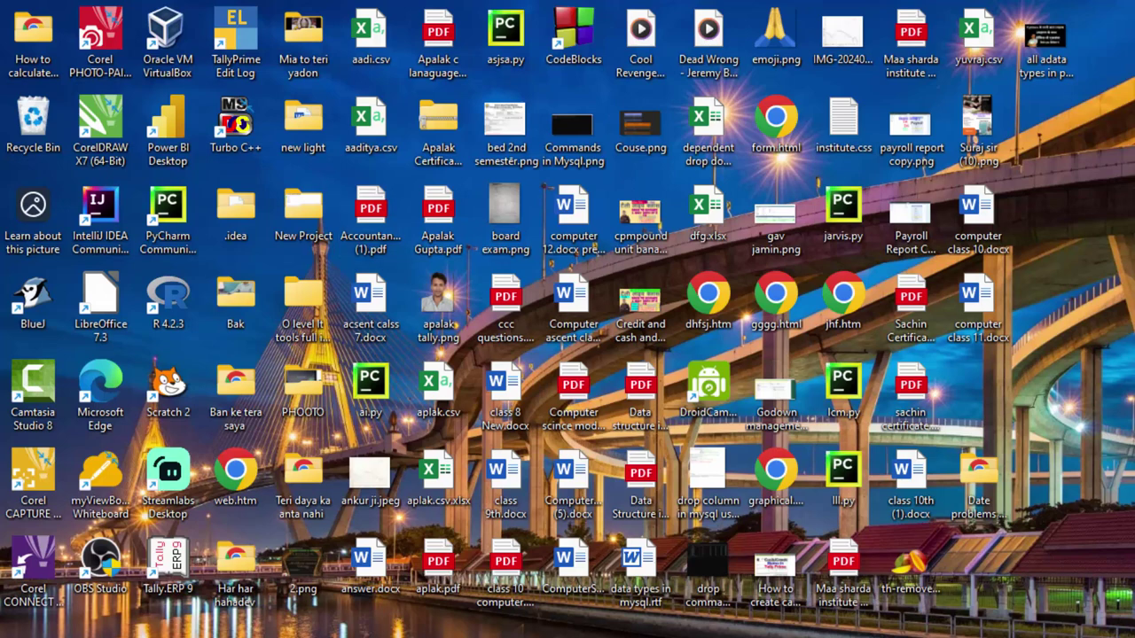
# Step: Refresh the desktop four times from its right-click menu
pyautogui.rightClick(1127, 156)
pyautogui.click(1067, 230)
pyautogui.rightClick(1131, 204)
pyautogui.click(1089, 260)
pyautogui.rightClick(1129, 224)
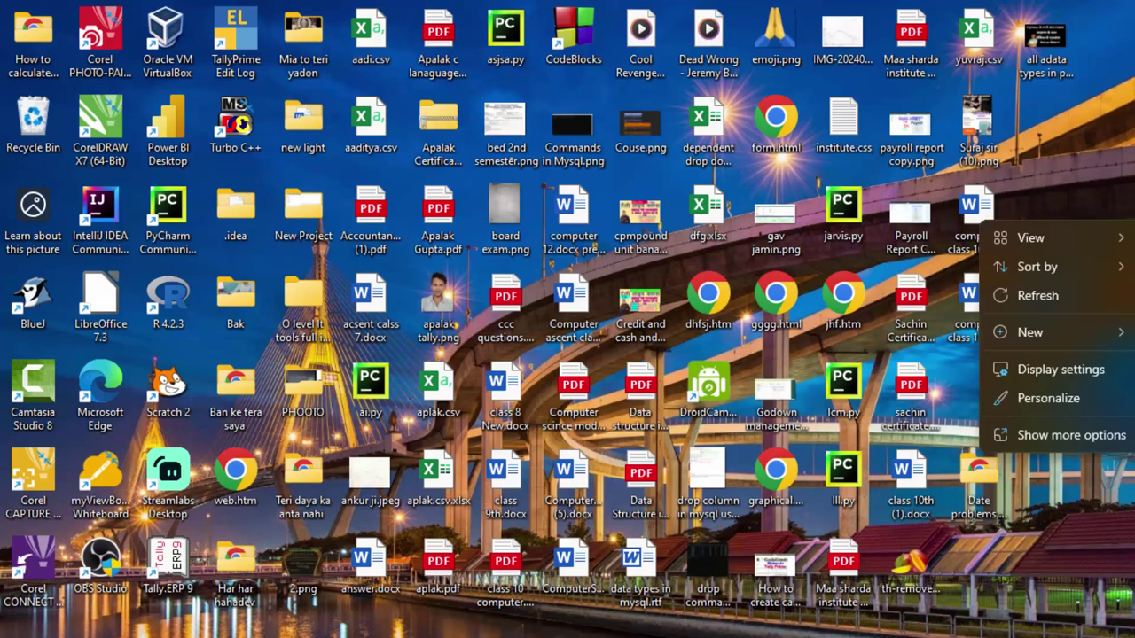
pyautogui.click(1084, 291)
pyautogui.rightClick(1130, 164)
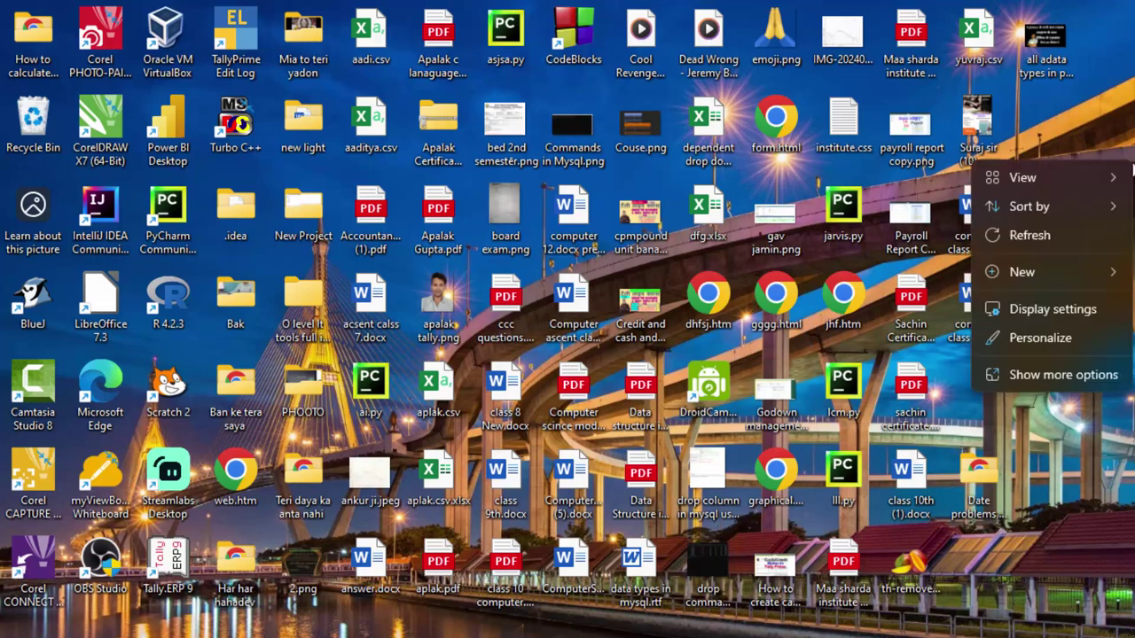
pyautogui.click(1052, 250)
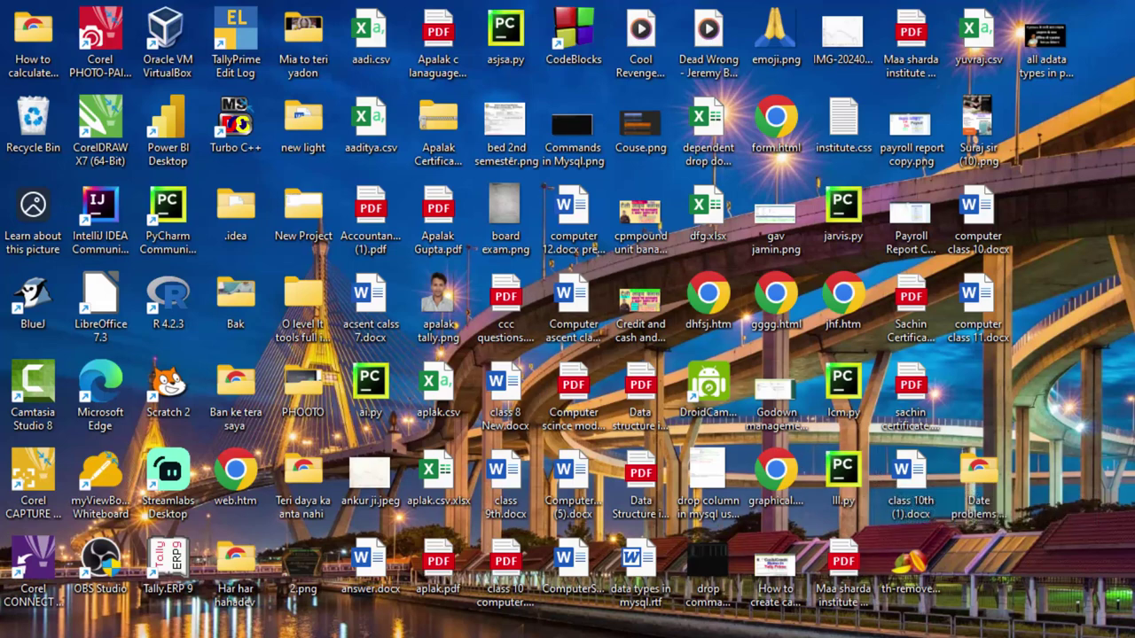
# Step: Launch Microsoft Access from Windows Search by searching 'acc'
pyautogui.press('super')
pyautogui.write('a')
pyautogui.write('cc')
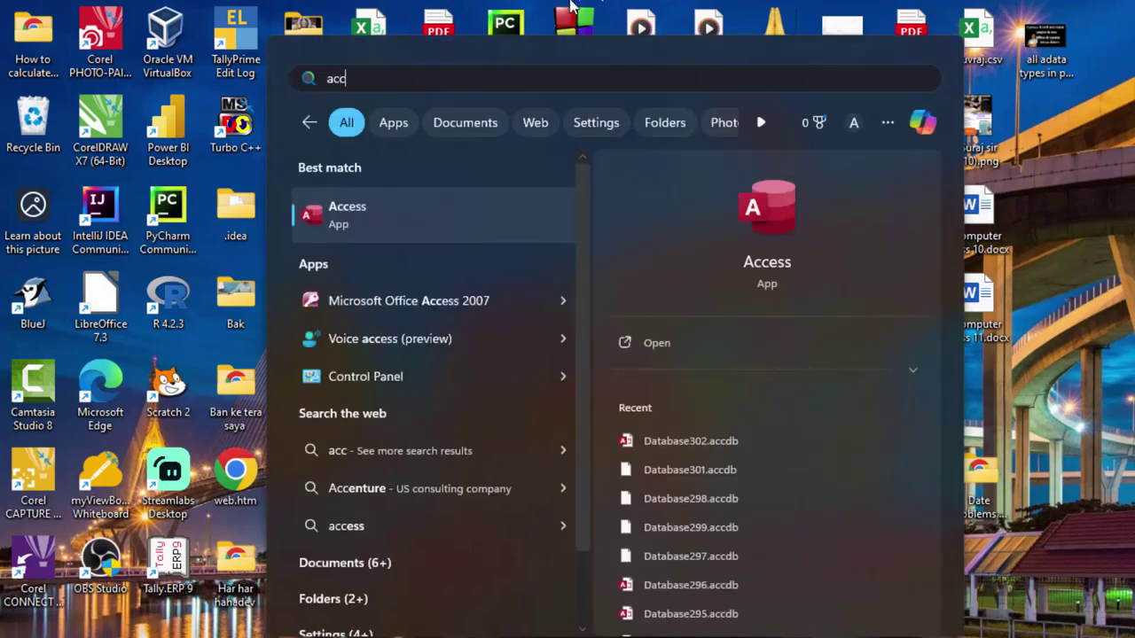
pyautogui.click(433, 220)
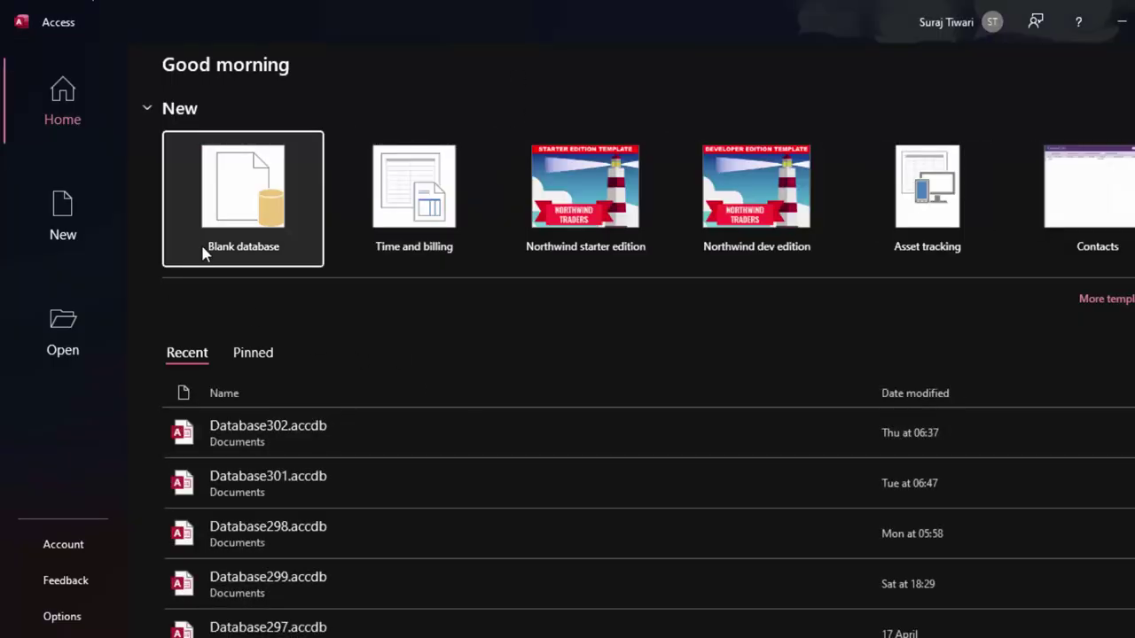
# Step: Create a blank database keeping the default name Database303.accdb
pyautogui.click(247, 210)
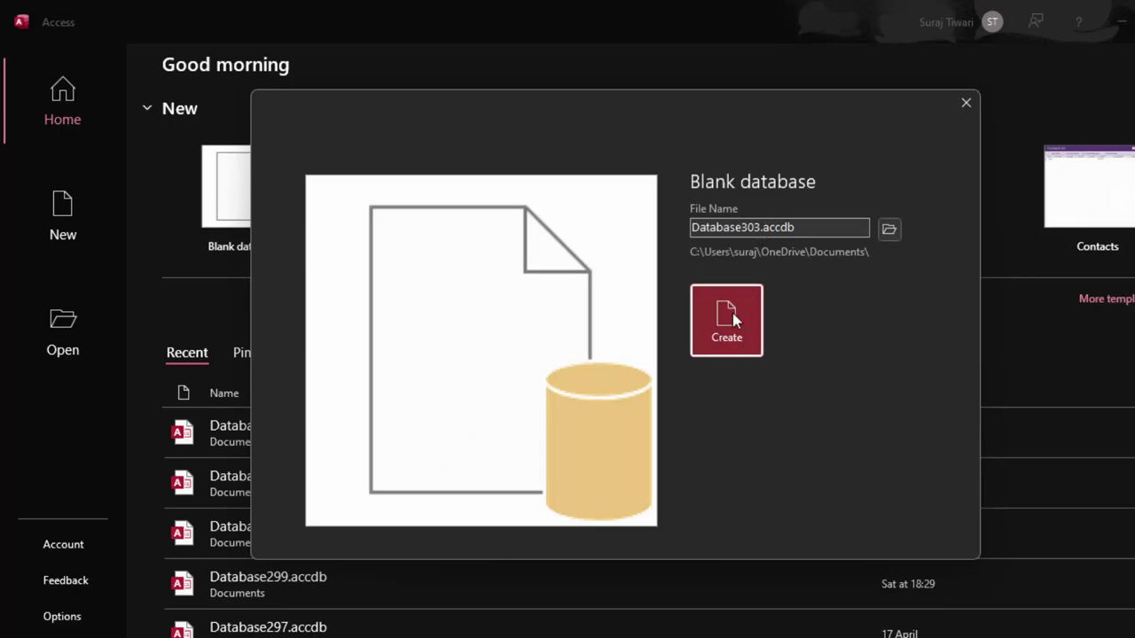
pyautogui.click(733, 313)
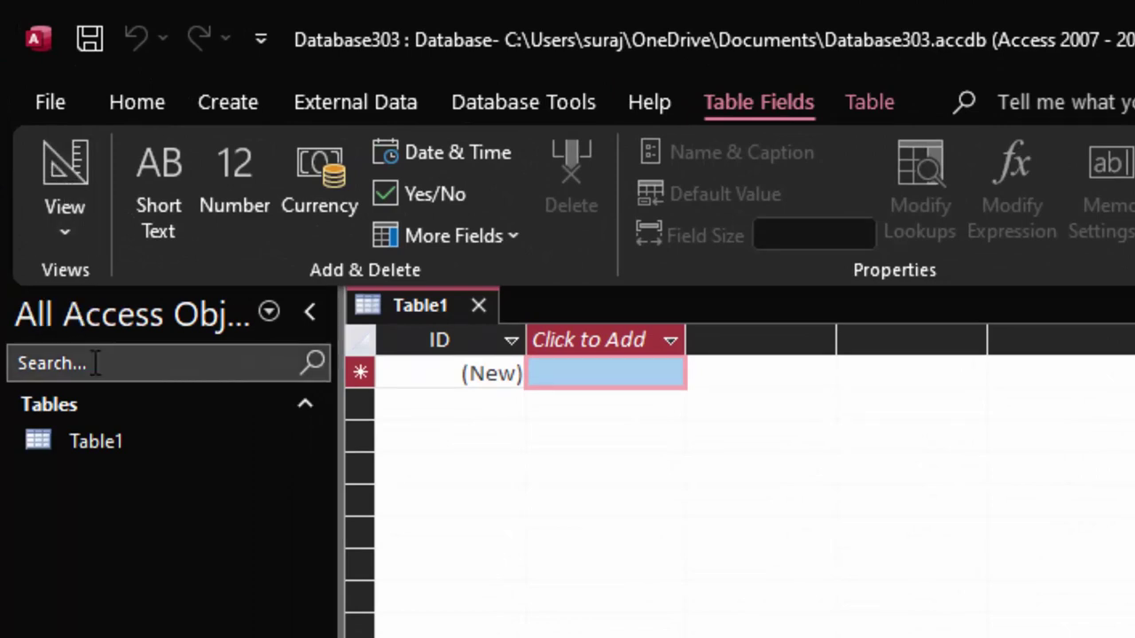
# Step: Switch Table1 to Design View, saving the table as 'Product'
pyautogui.click(160, 363)
pyautogui.click(83, 163)
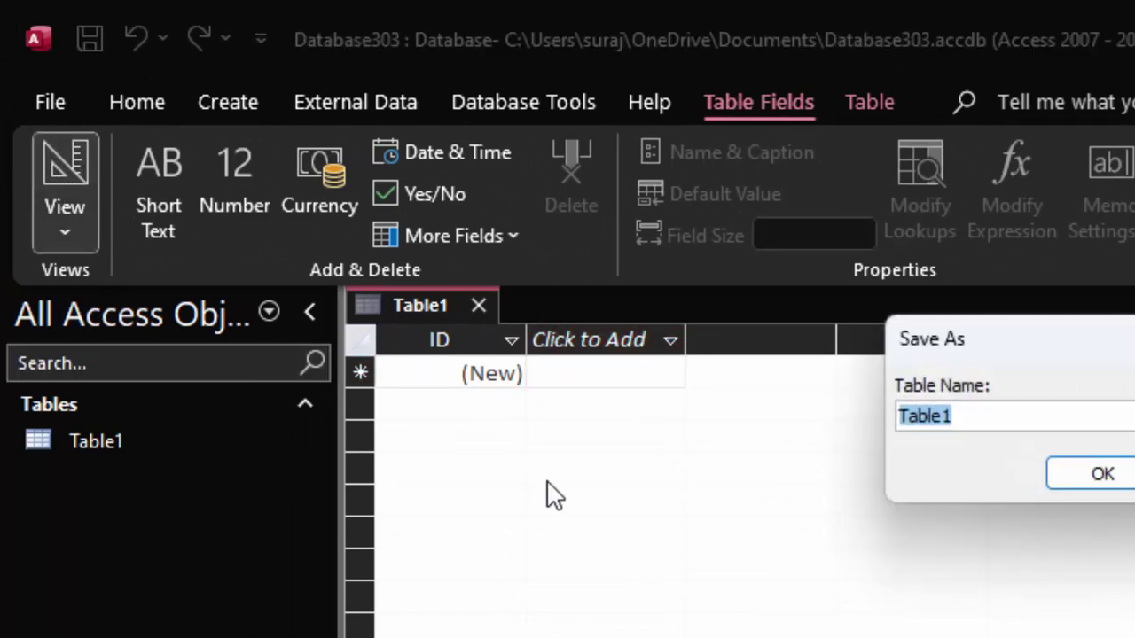
pyautogui.press('BackSpace')
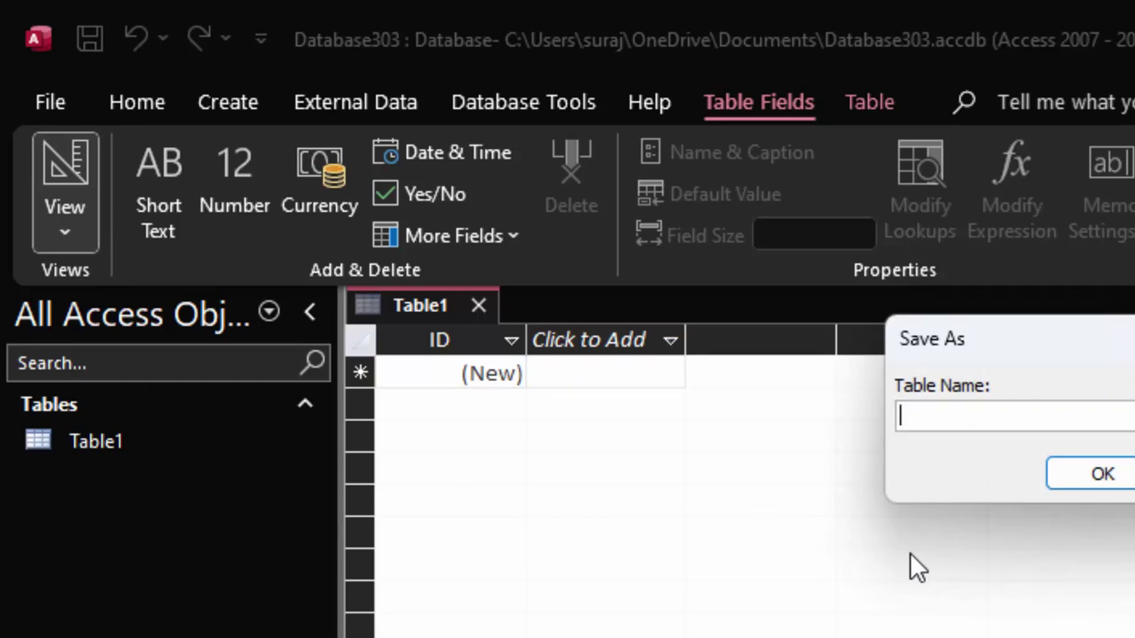
pyautogui.write('Prod')
pyautogui.write('uct')
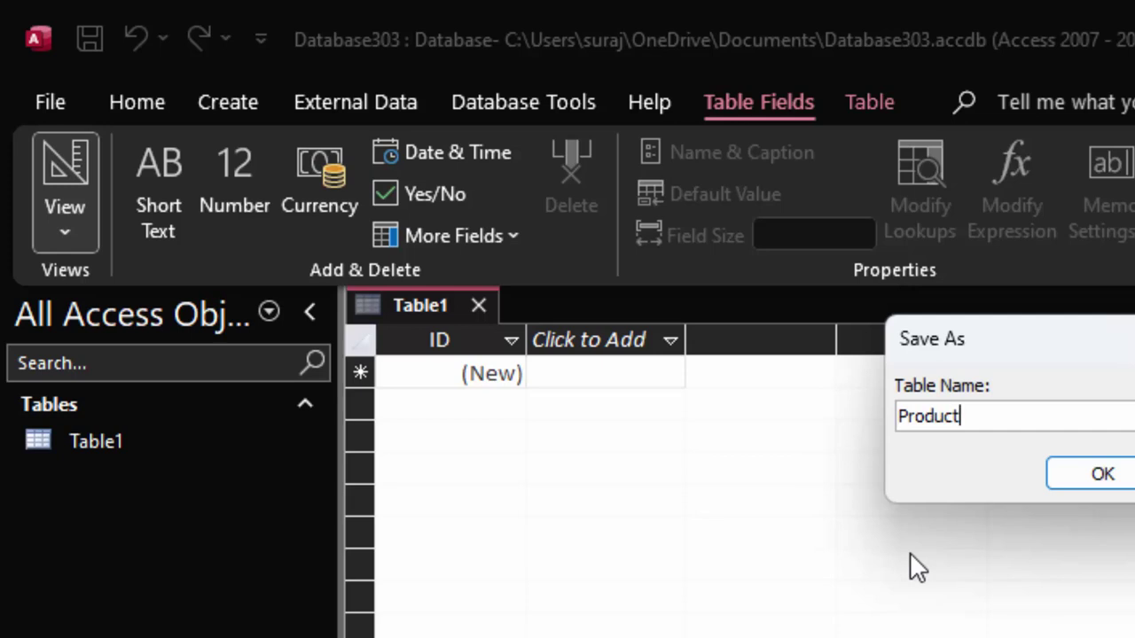
pyautogui.press('Return')
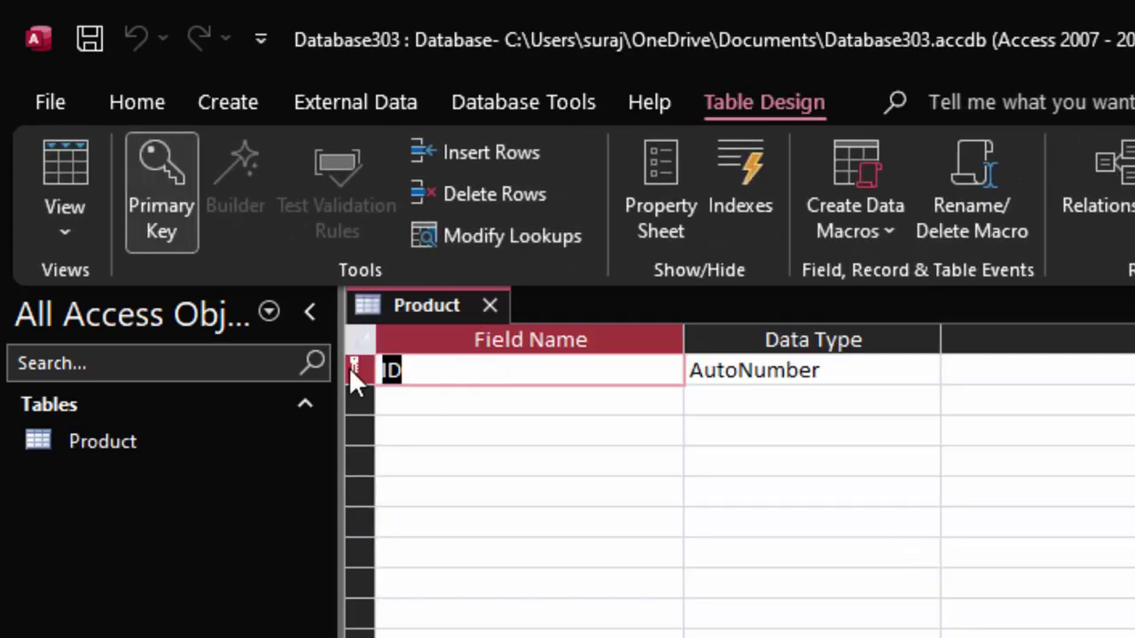
# Step: Add a Short Text field named Product_name, cancelling the Lookup Wizard
pyautogui.click(460, 401)
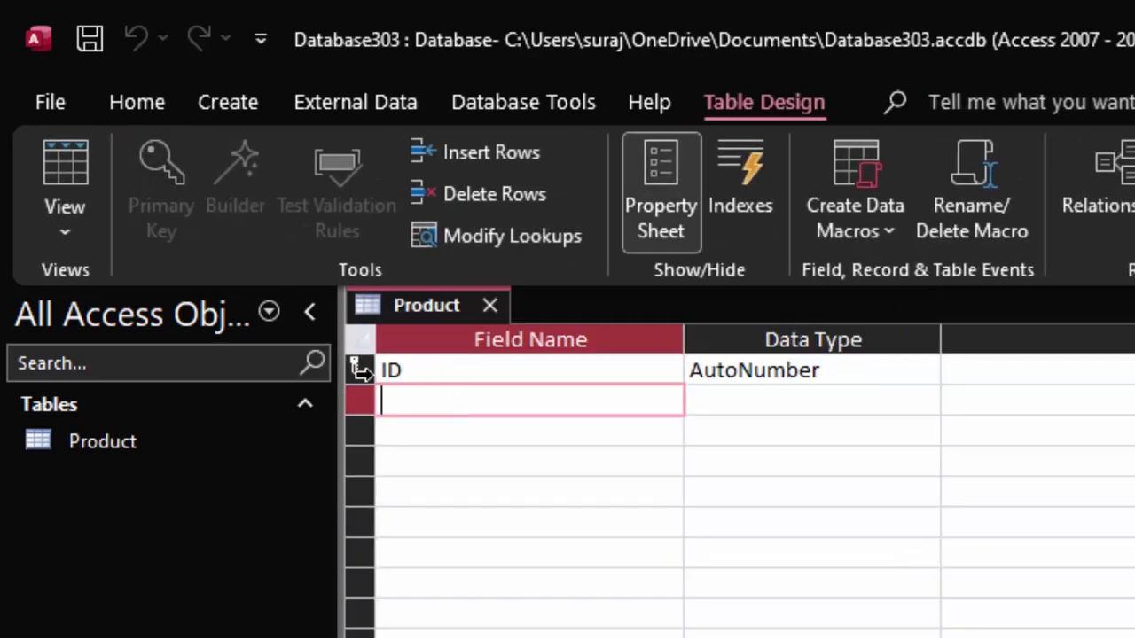
pyautogui.moveTo(361, 370)
pyautogui.write('Prod')
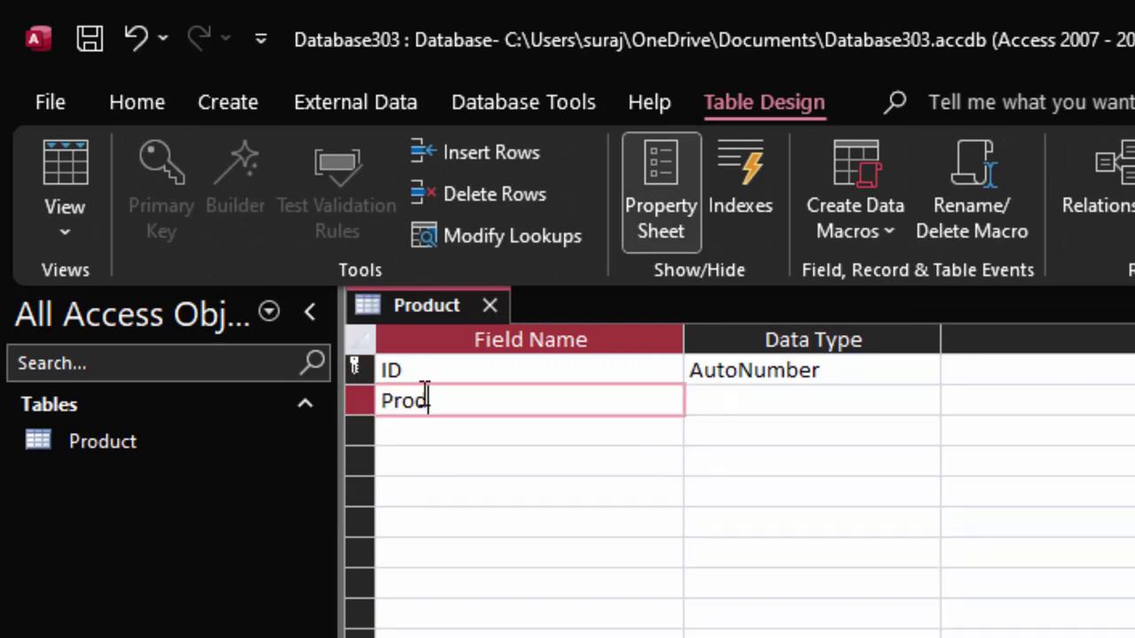
pyautogui.write('uct_')
pyautogui.write('name')
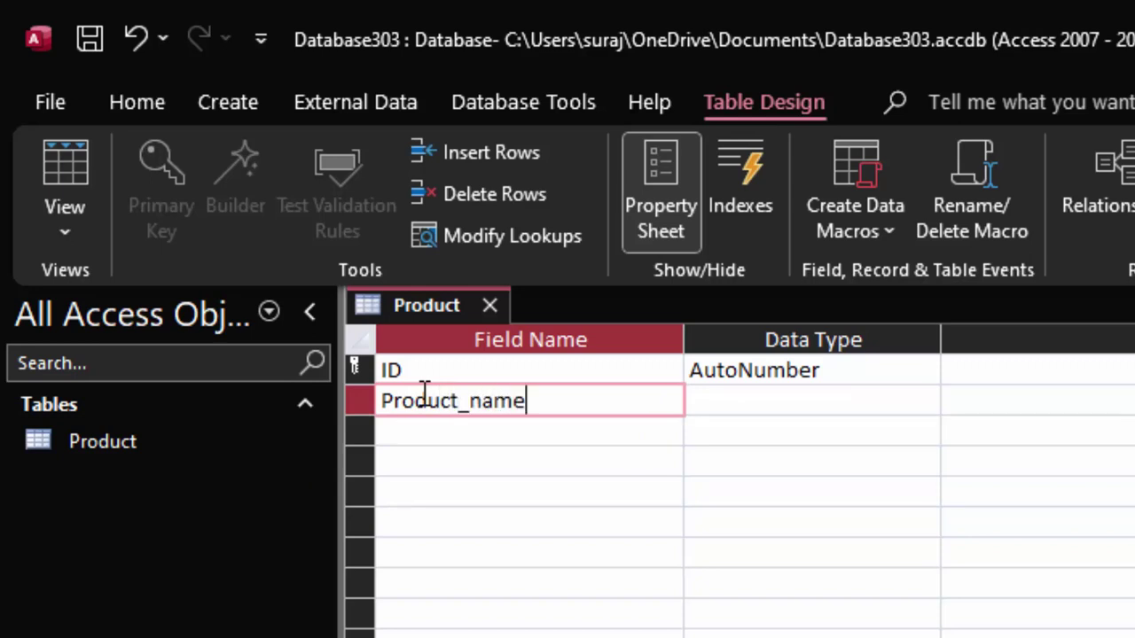
pyautogui.click(712, 399)
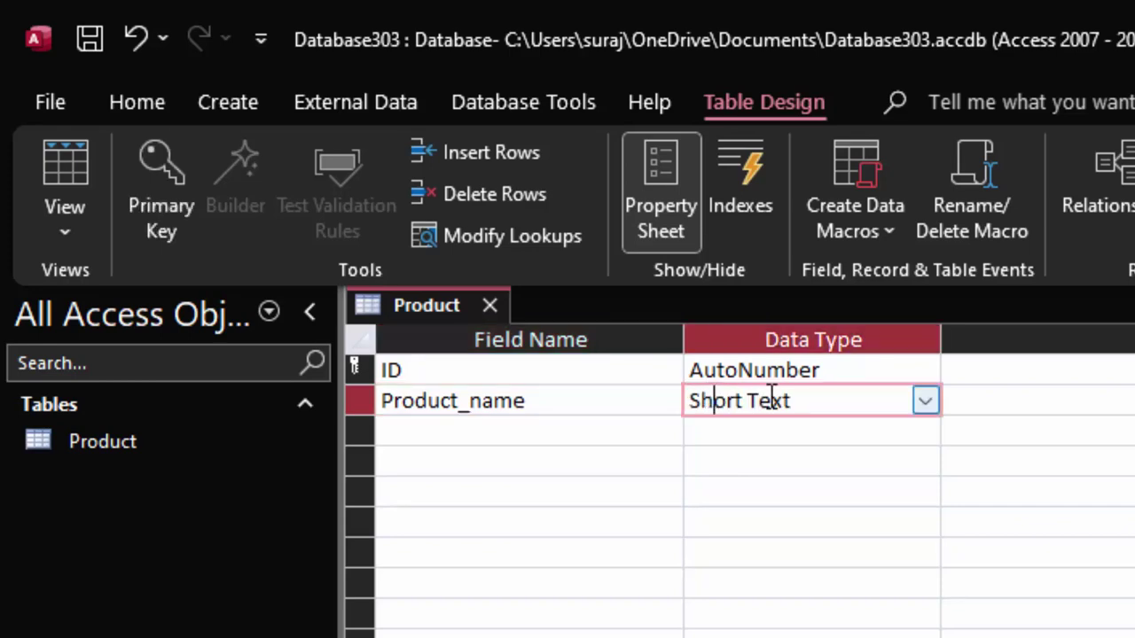
pyautogui.click(924, 402)
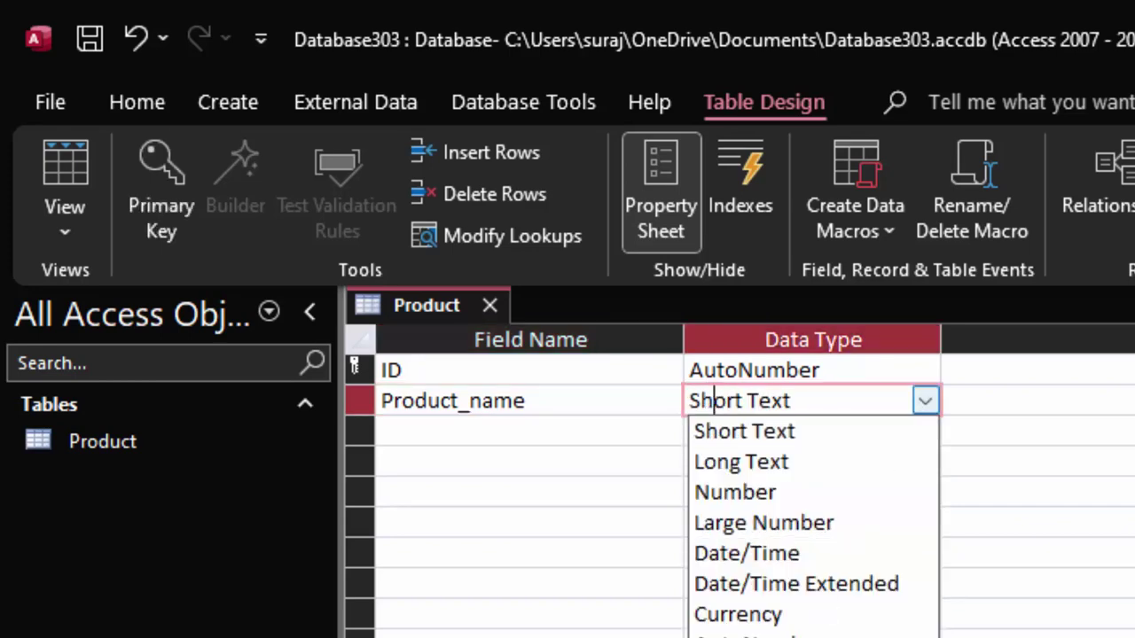
pyautogui.click(753, 631)
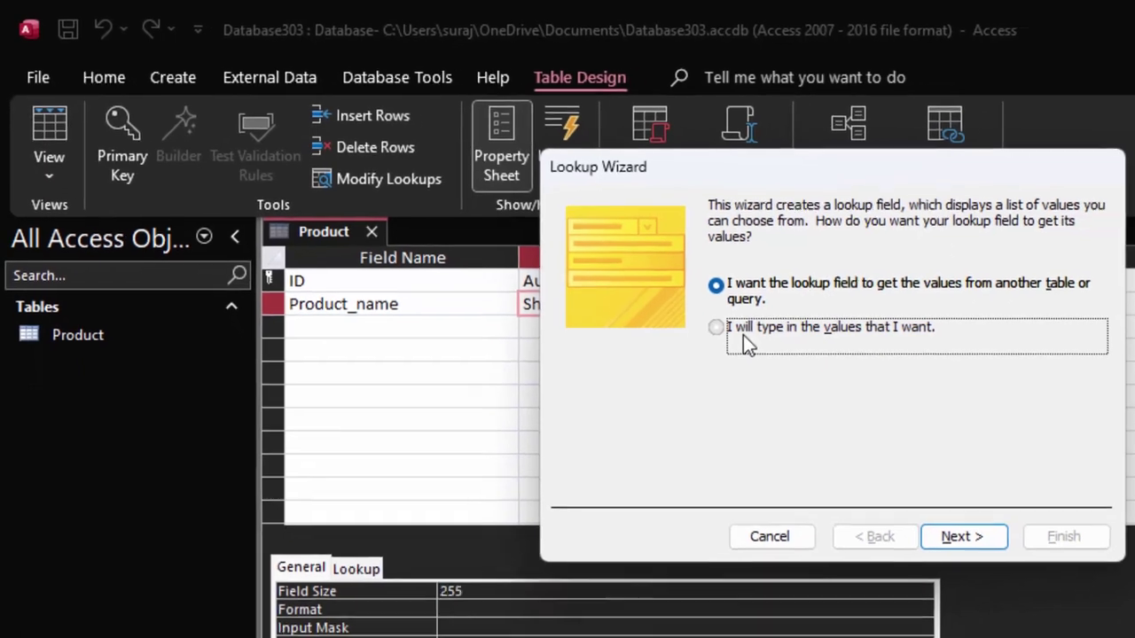
pyautogui.click(735, 330)
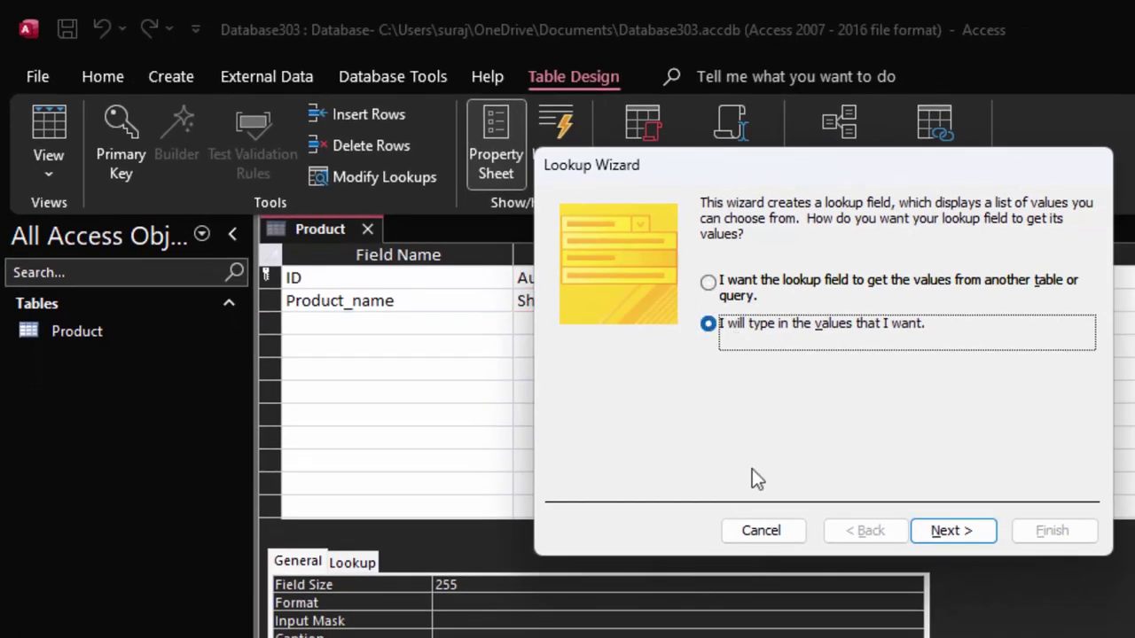
pyautogui.click(759, 532)
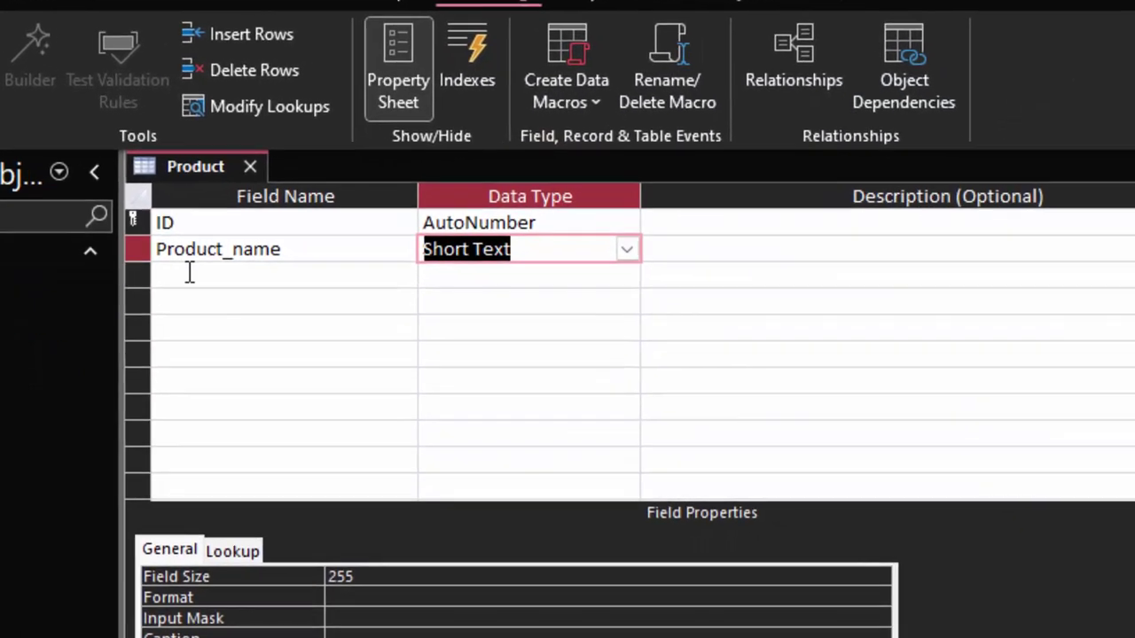
pyautogui.click(189, 272)
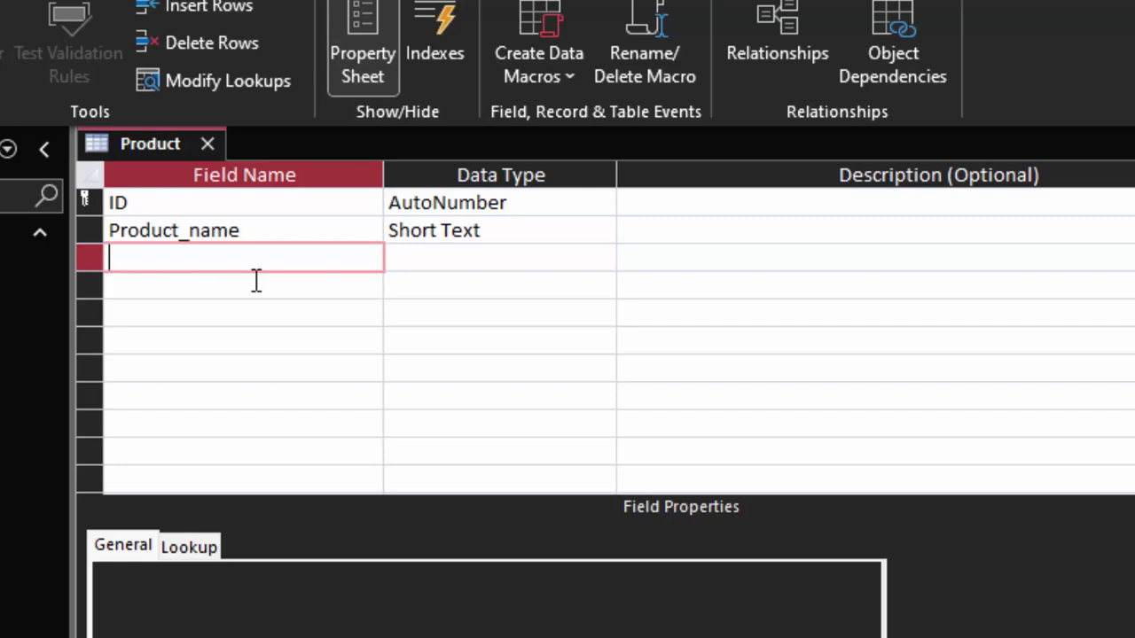
# Step: Add a Price field with the Currency data type
pyautogui.write('Price')
pyautogui.click(505, 252)
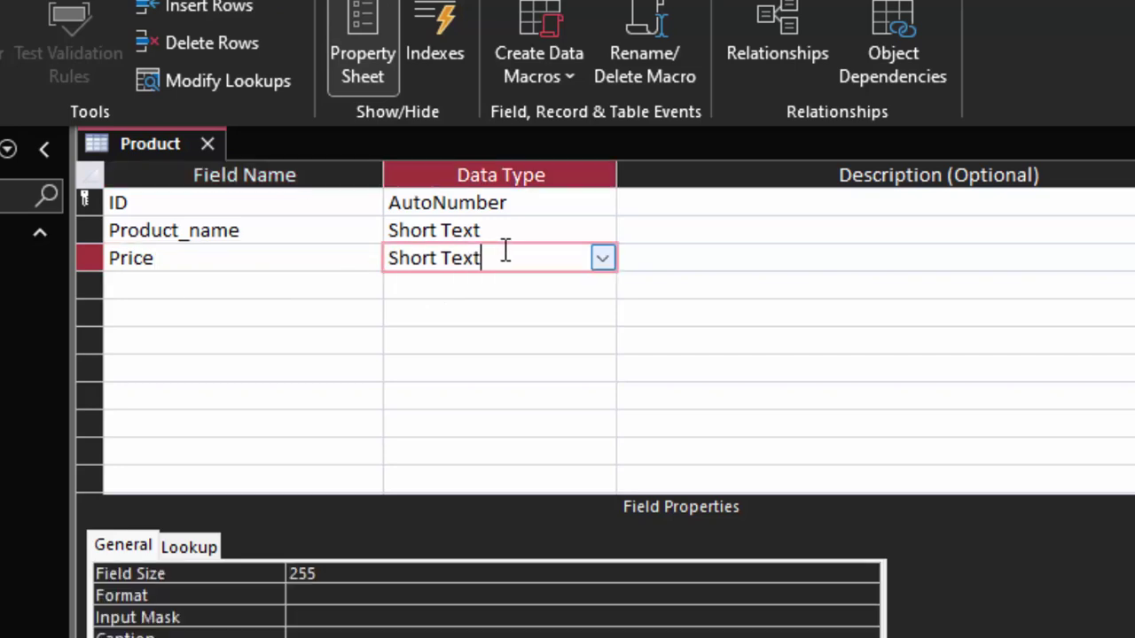
pyautogui.click(601, 261)
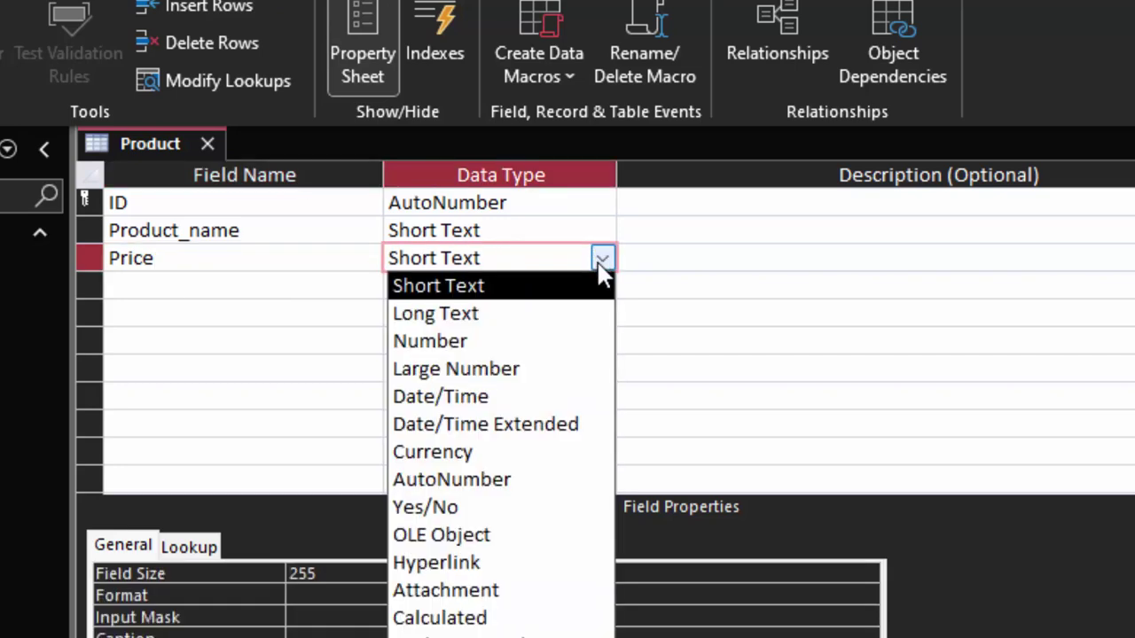
pyautogui.click(492, 454)
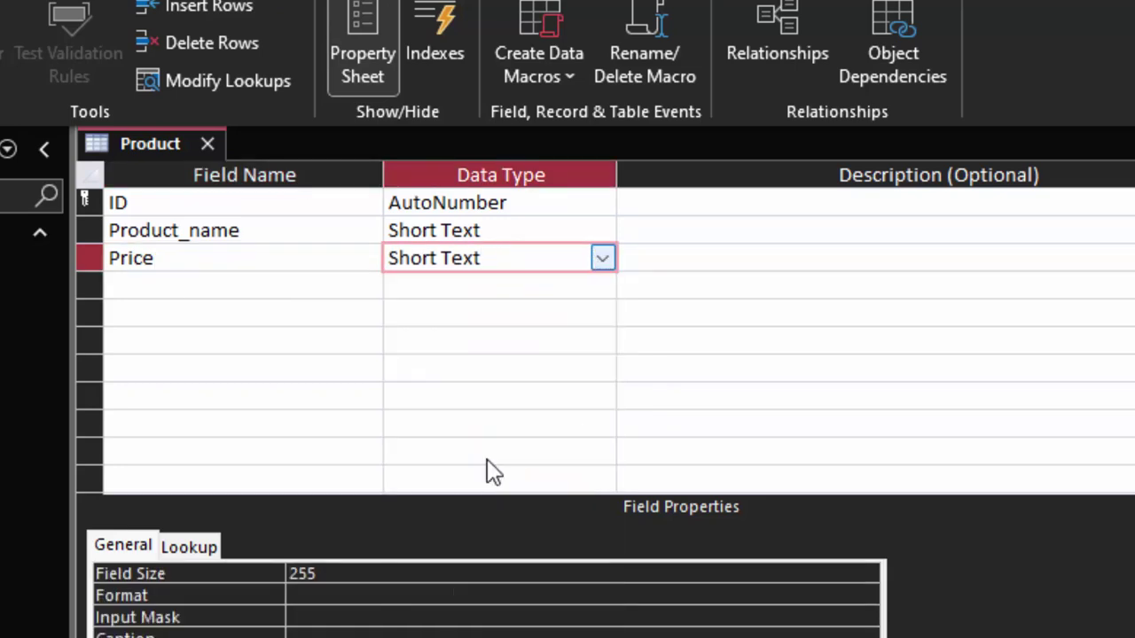
# Step: Add a Qty field as a Number with field size Double
pyautogui.click(177, 296)
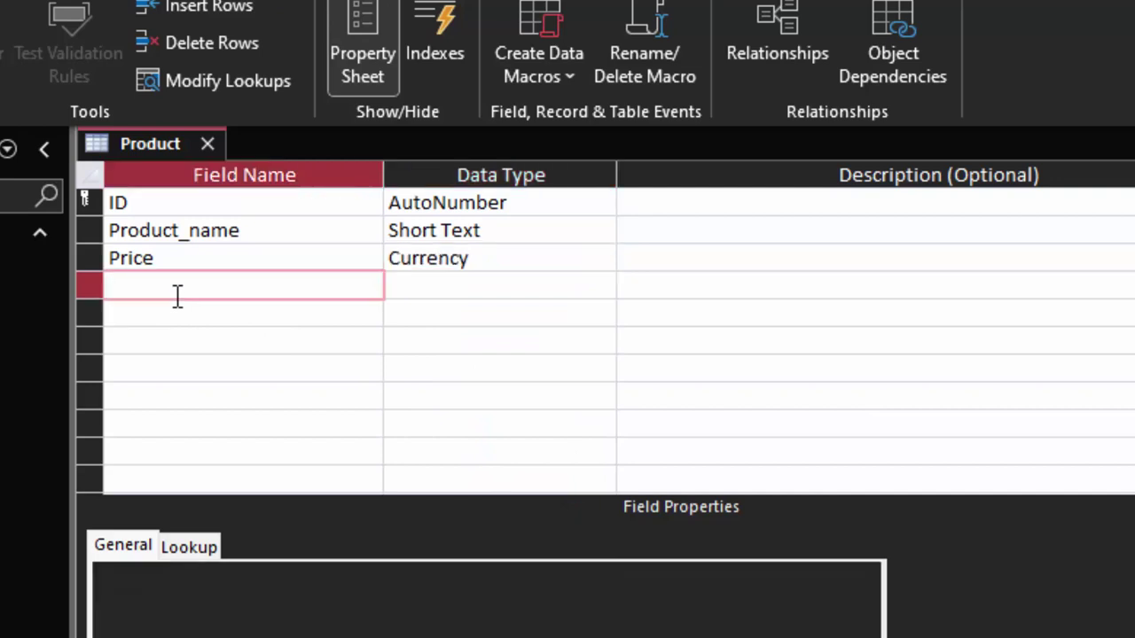
pyautogui.write('Qty')
pyautogui.press('Tab')
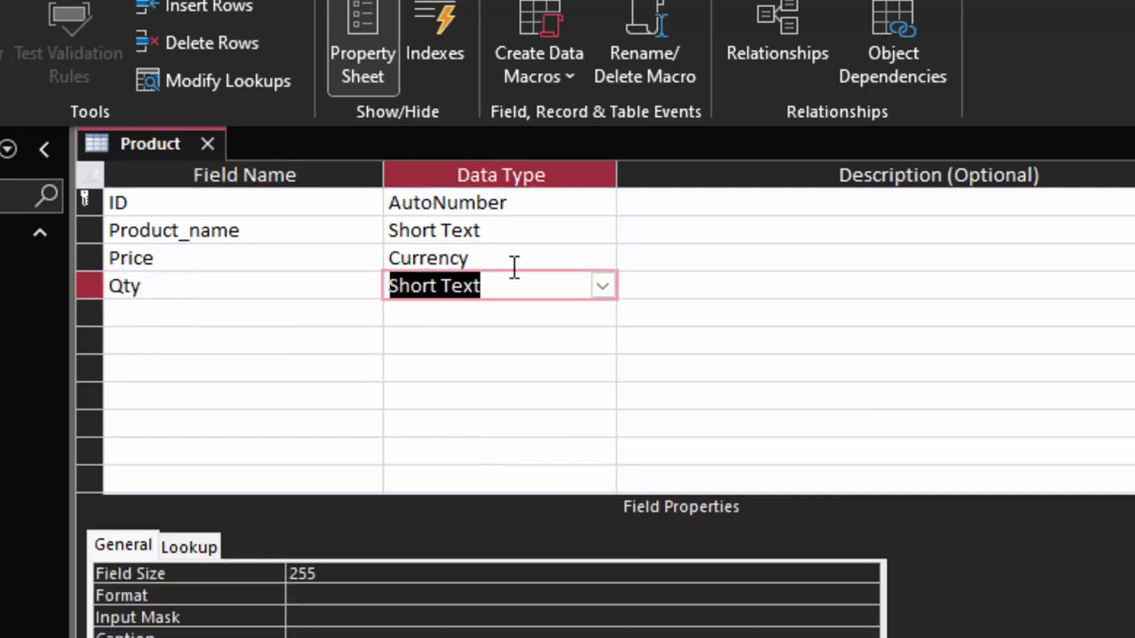
pyautogui.click(602, 287)
pyautogui.click(548, 370)
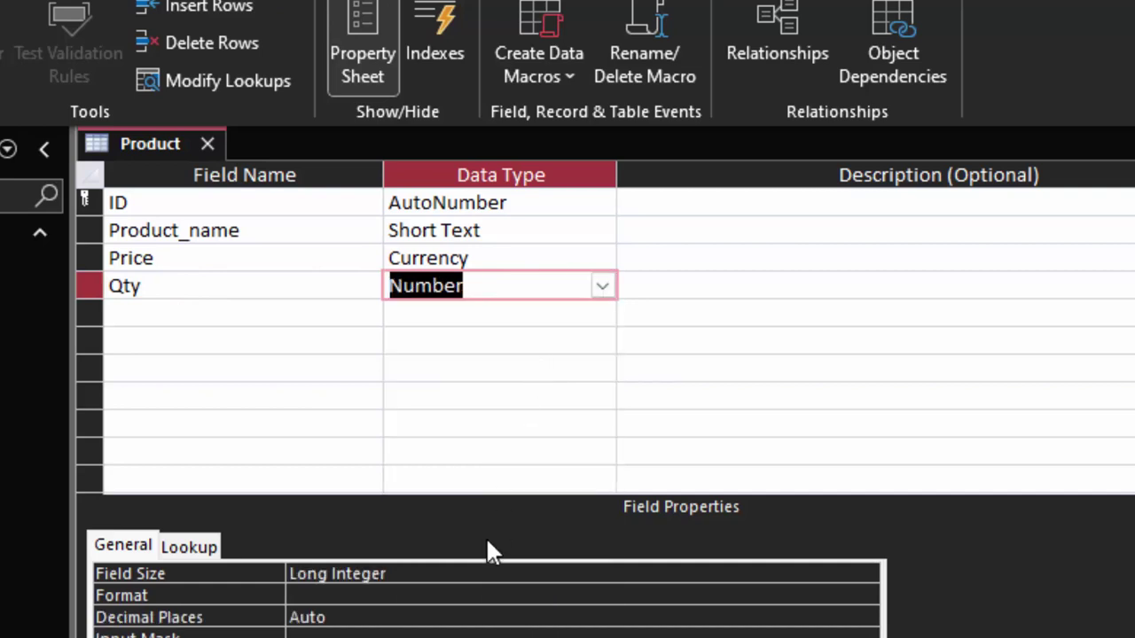
pyautogui.click(116, 578)
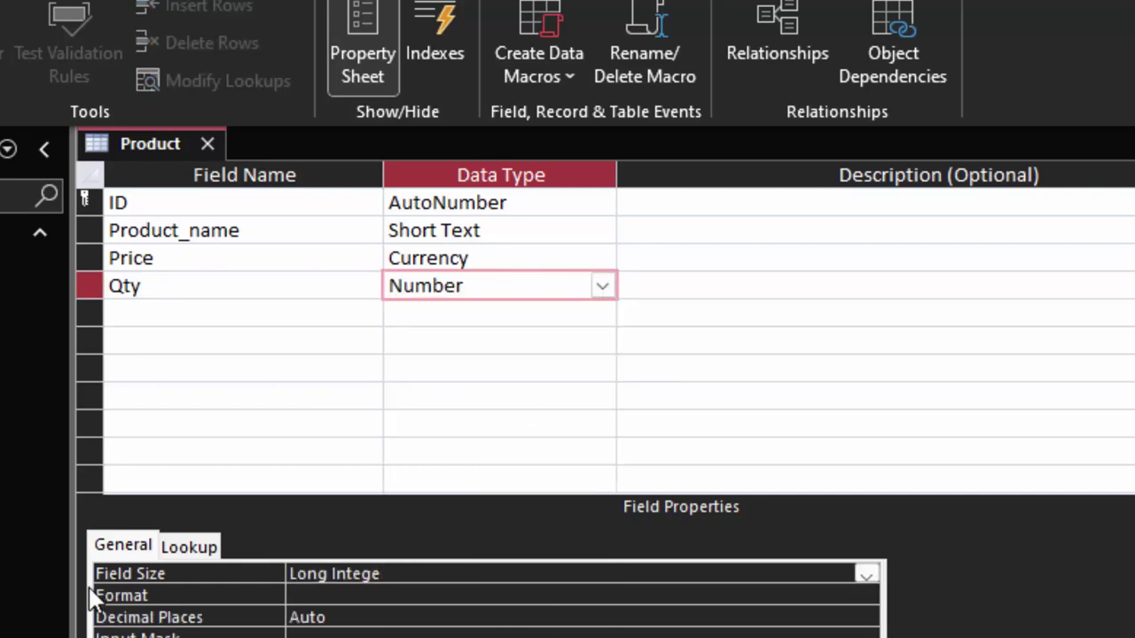
pyautogui.write('d')
pyautogui.press('Return')
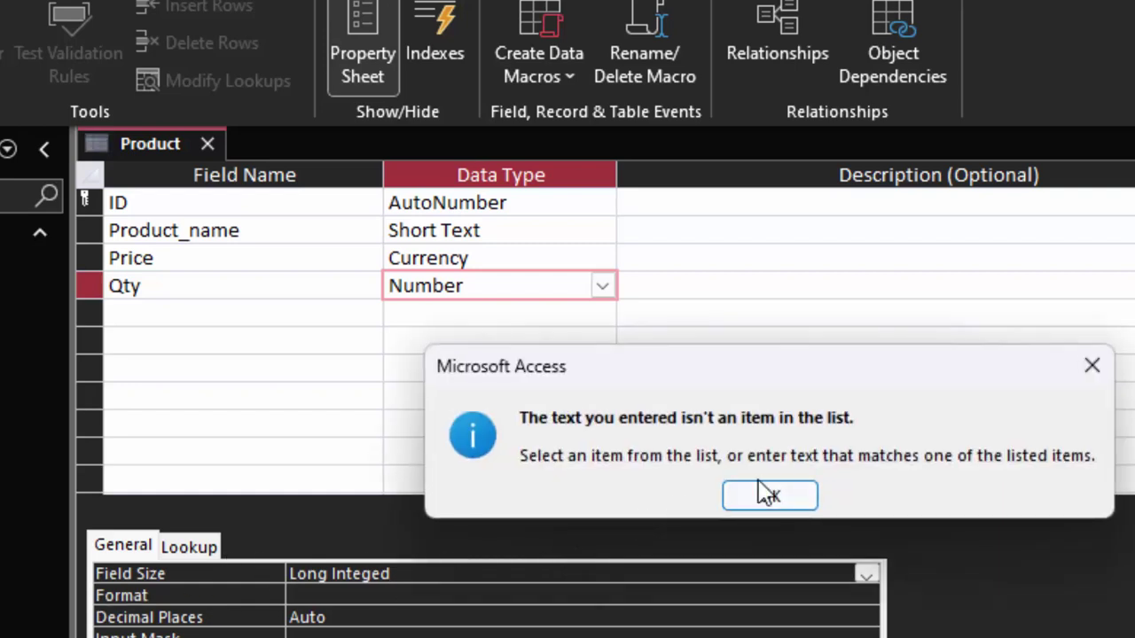
pyautogui.click(780, 493)
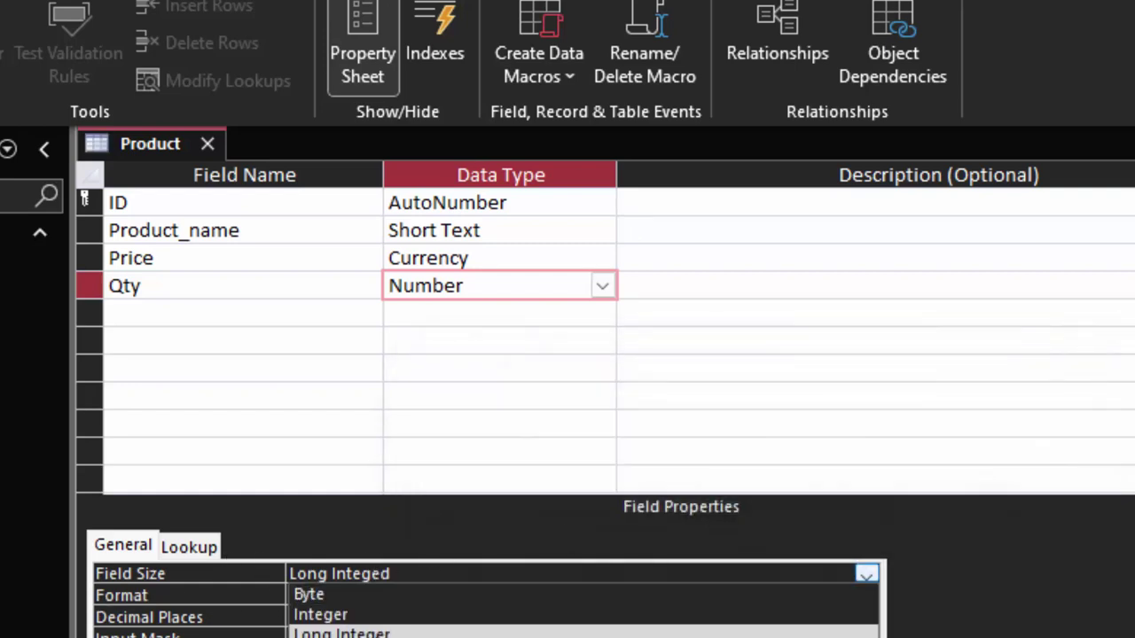
pyautogui.click(319, 637)
pyautogui.click(152, 325)
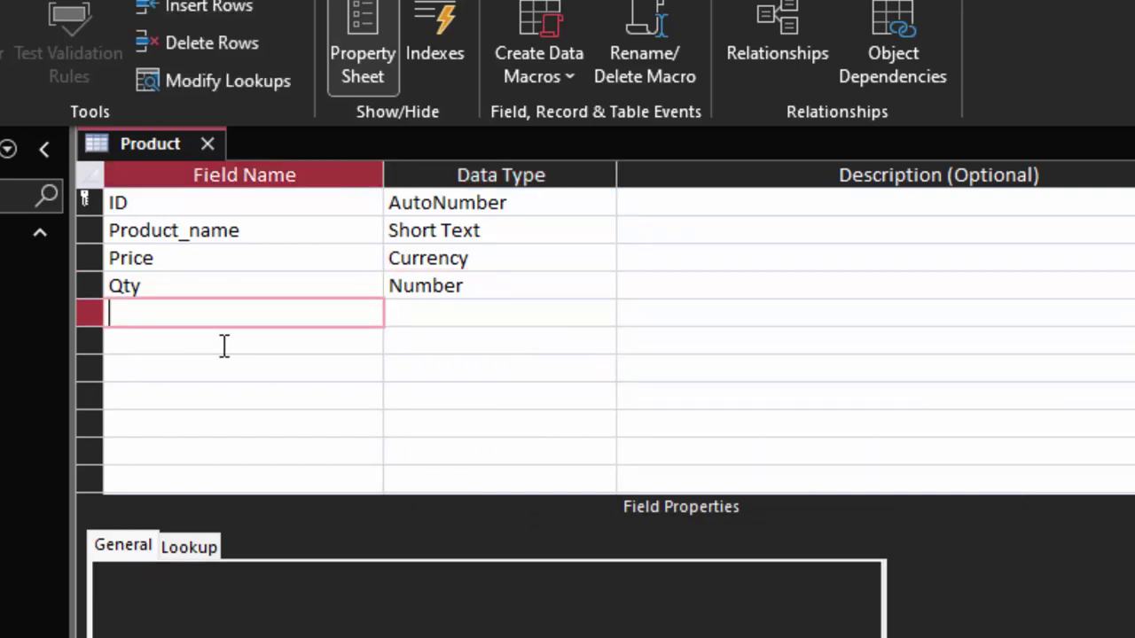
# Step: Add a Calculated field Total_price with the expression [Price]*[Qty]
pyautogui.write('To')
pyautogui.write('ta')
pyautogui.write('l_pr')
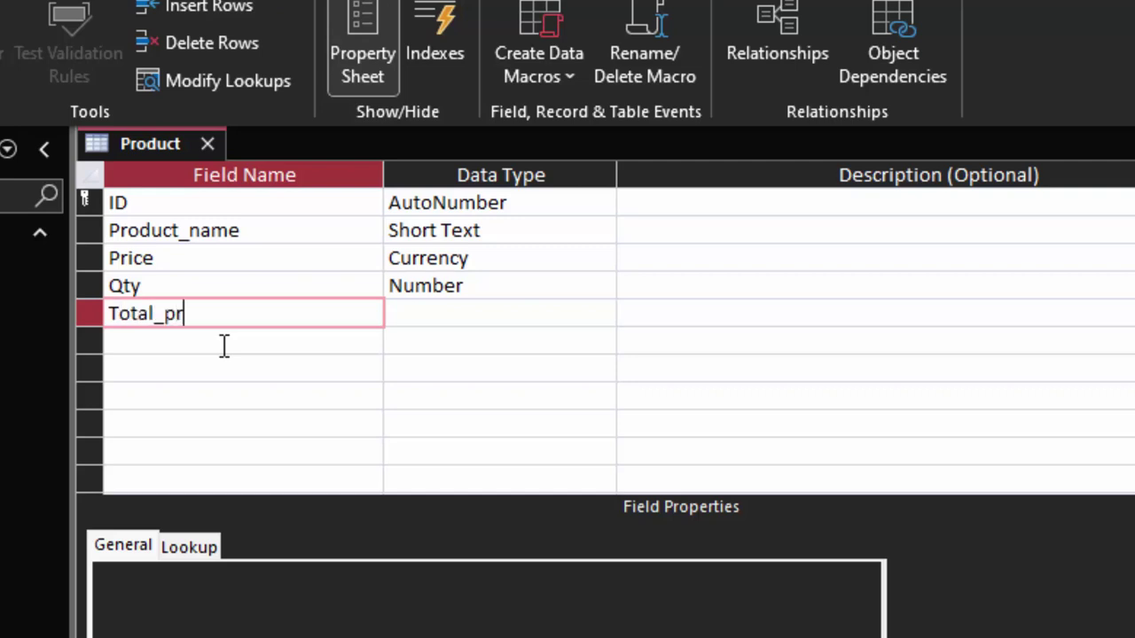
pyautogui.write('ice')
pyautogui.click(619, 312)
pyautogui.click(593, 314)
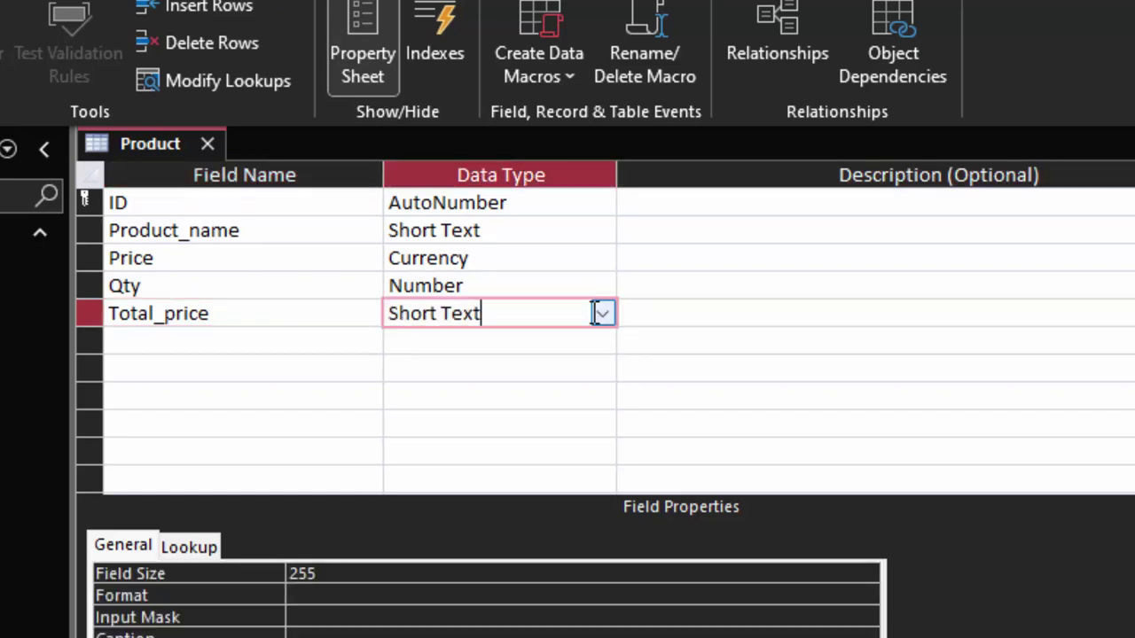
pyautogui.click(601, 313)
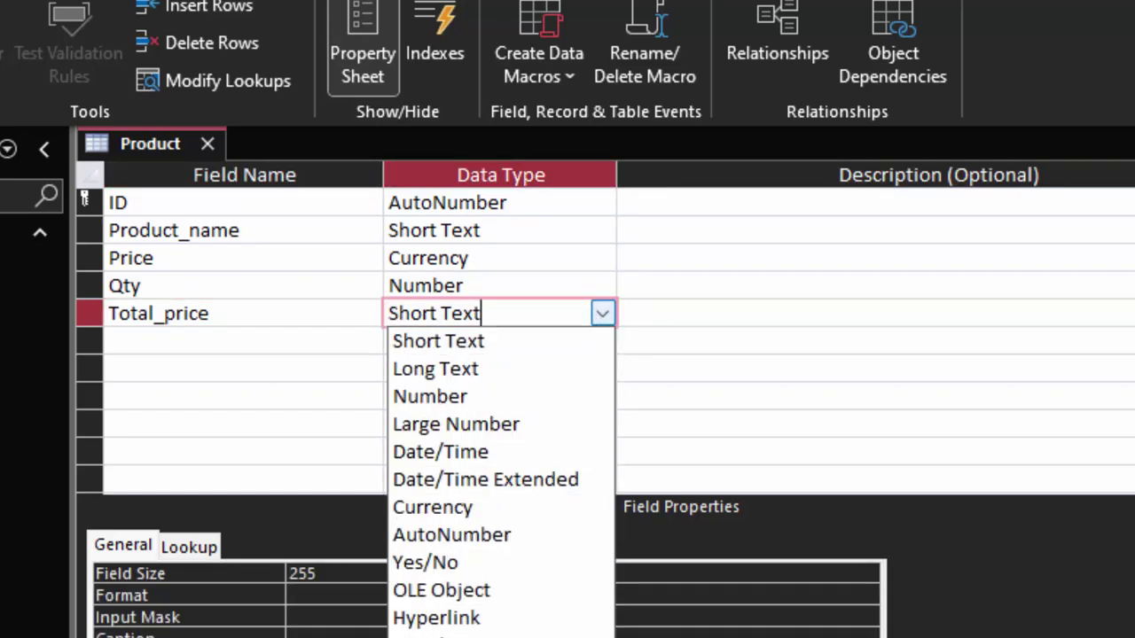
pyautogui.click(440, 637)
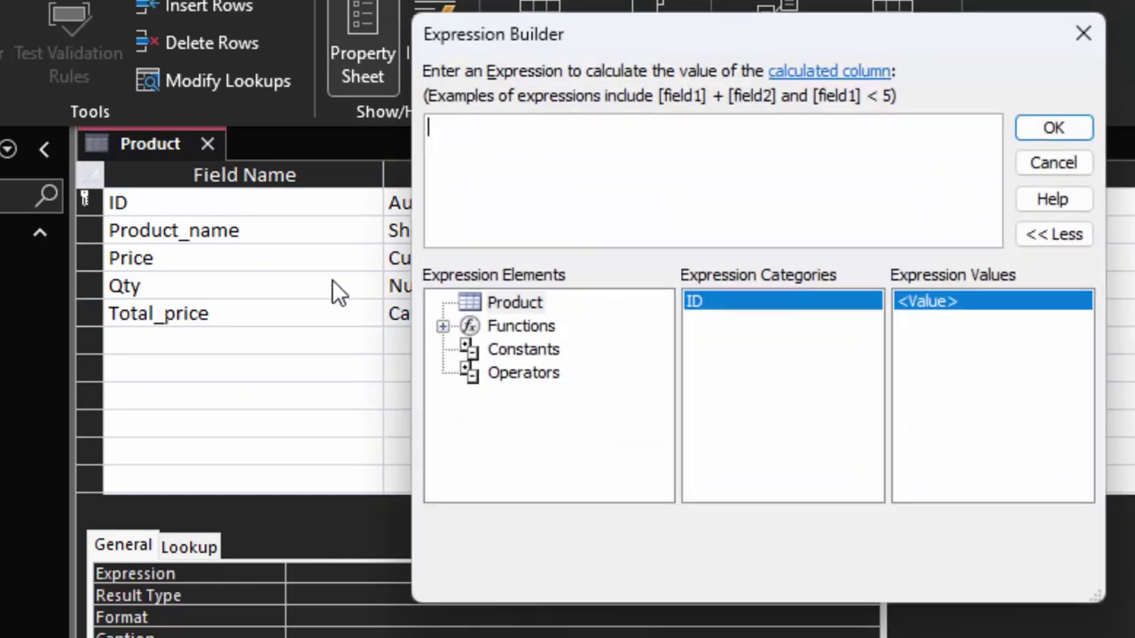
pyautogui.moveTo(701, 51); pyautogui.dragTo(861, 156)
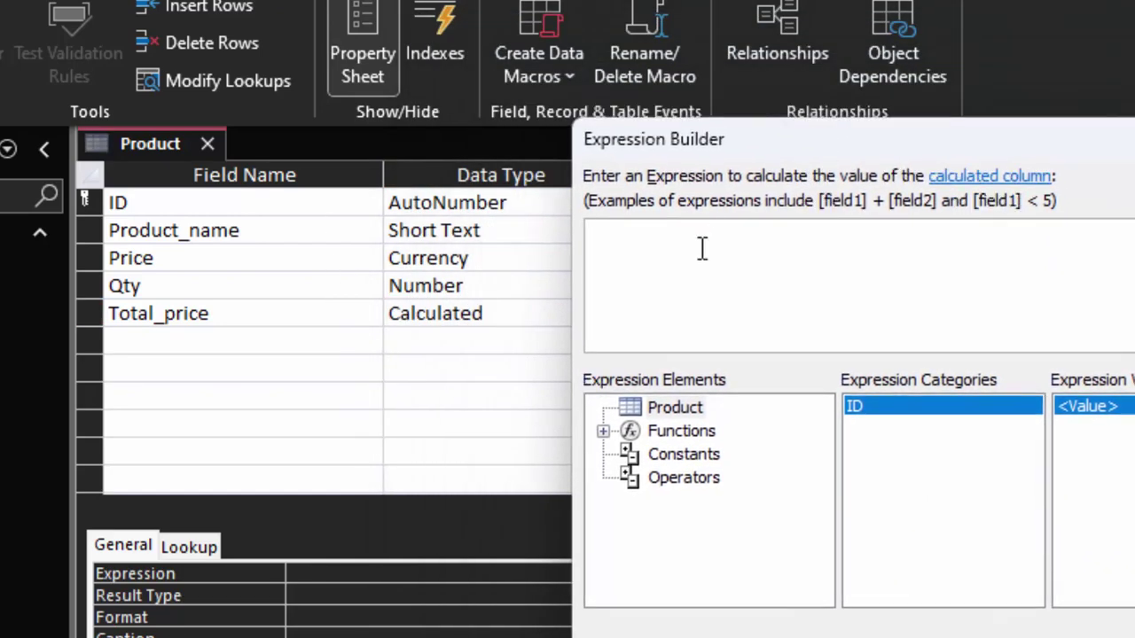
pyautogui.write('[Pric')
pyautogui.write('e]')
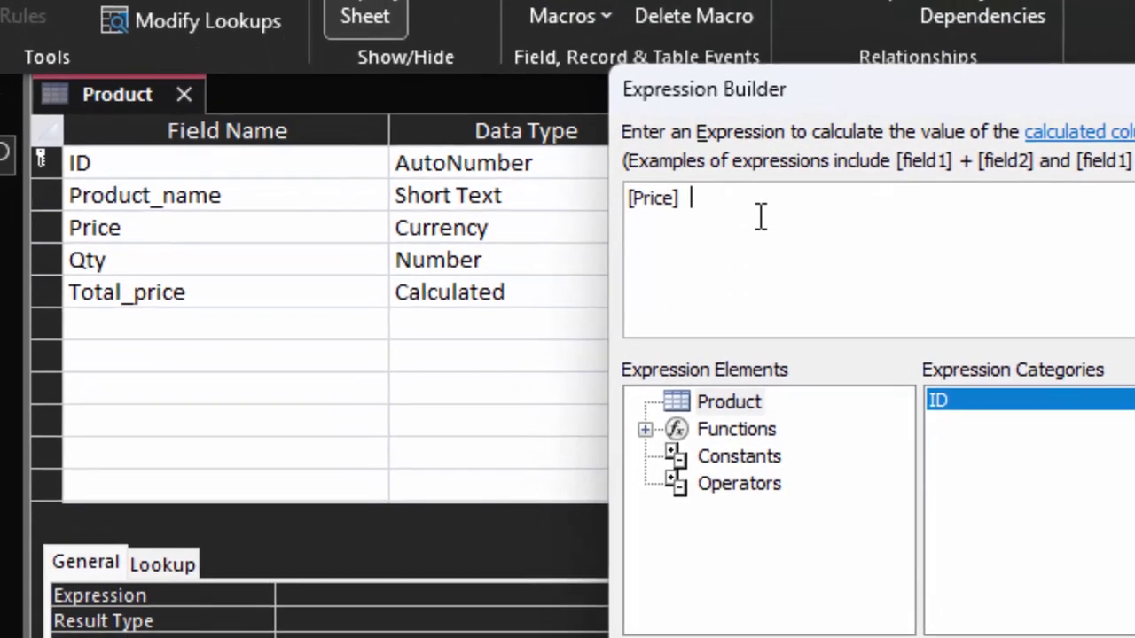
pyautogui.write(' *[')
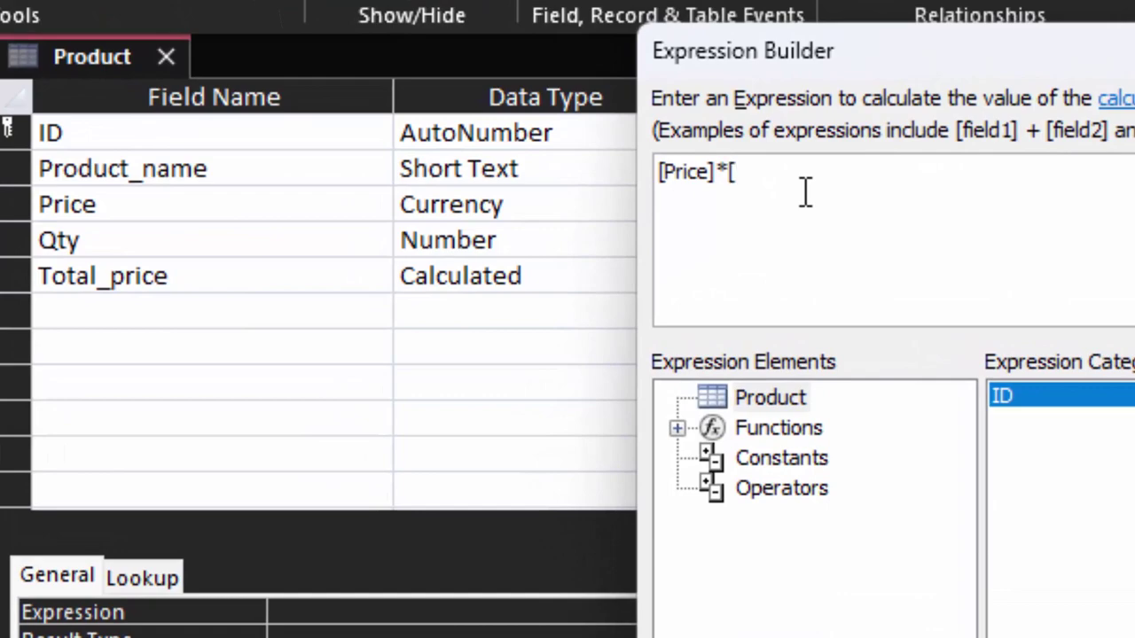
pyautogui.write('Qty]')
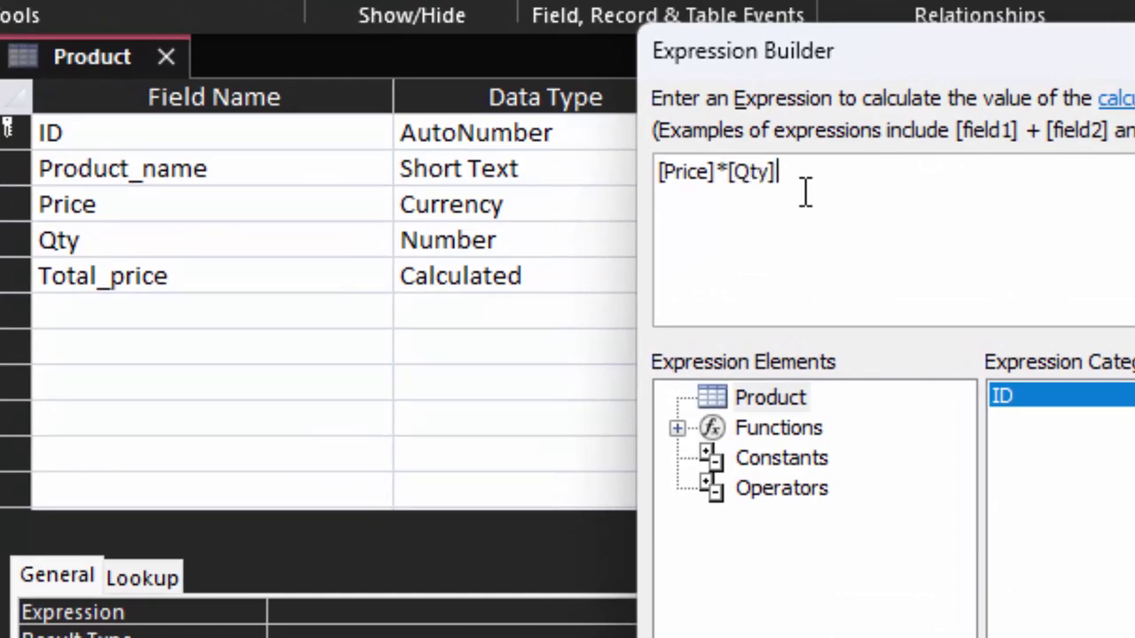
pyautogui.press('Return')
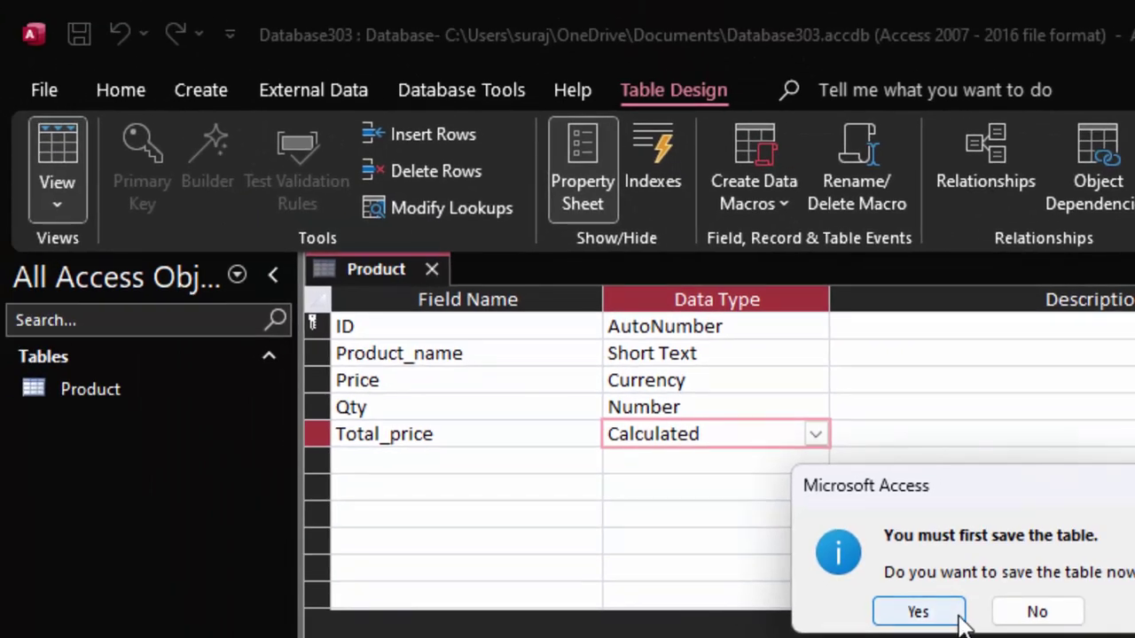
# Step: Save the Product table, open its datasheet, and widen the Product_name column
pyautogui.click(960, 619)
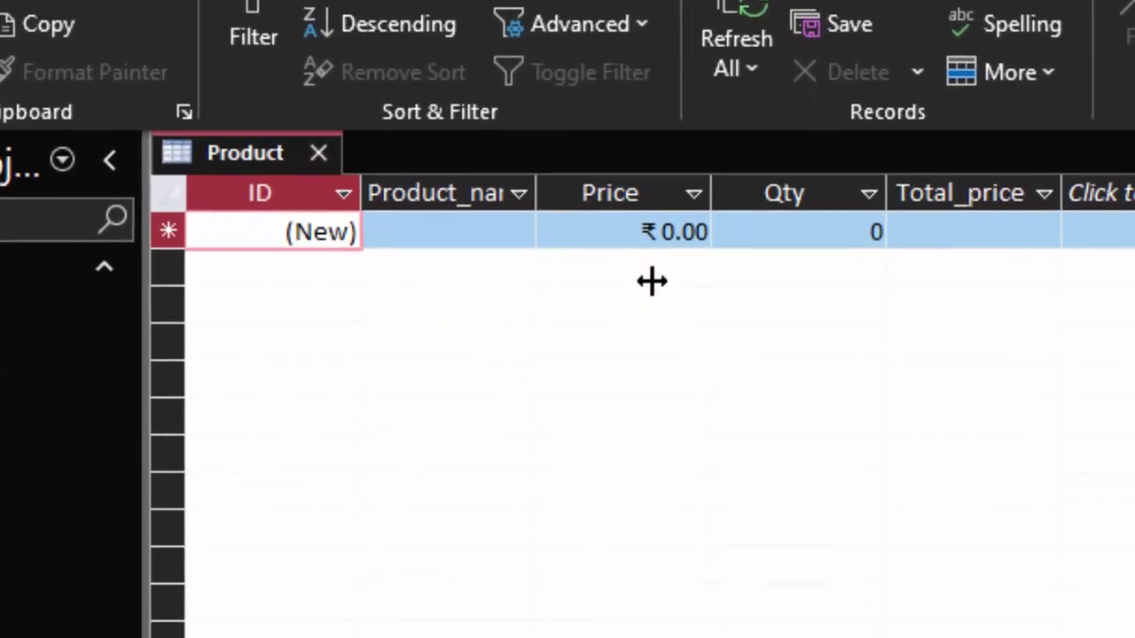
pyautogui.doubleClick(584, 272)
pyautogui.click(573, 300)
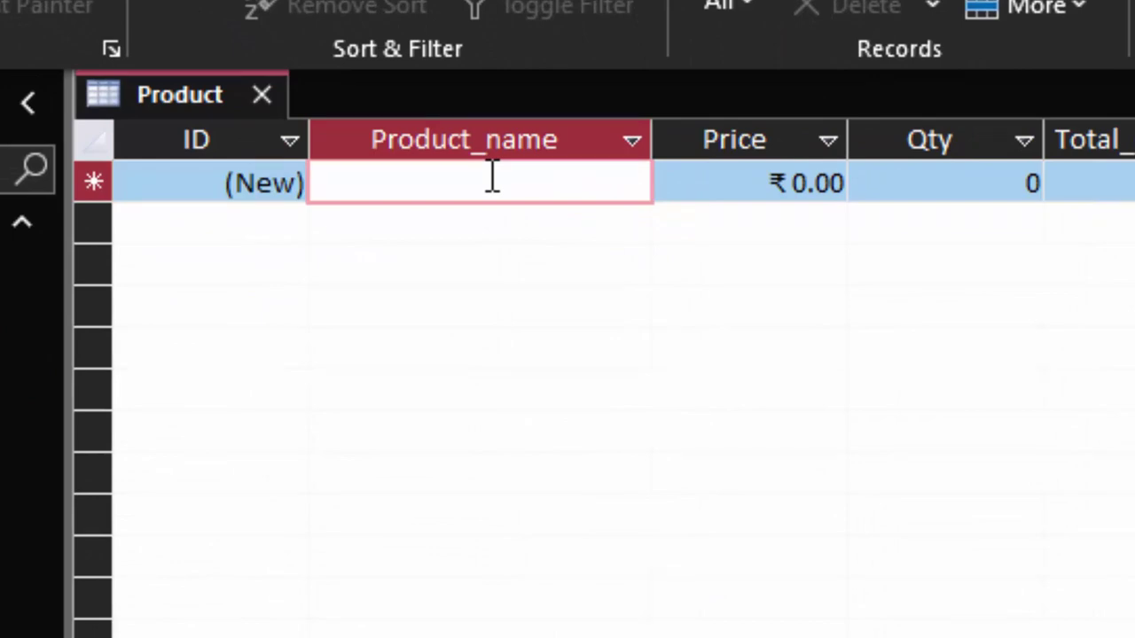
# Step: Enter a Keyboard record with price 300 and Qty 450
pyautogui.write('Kwee')
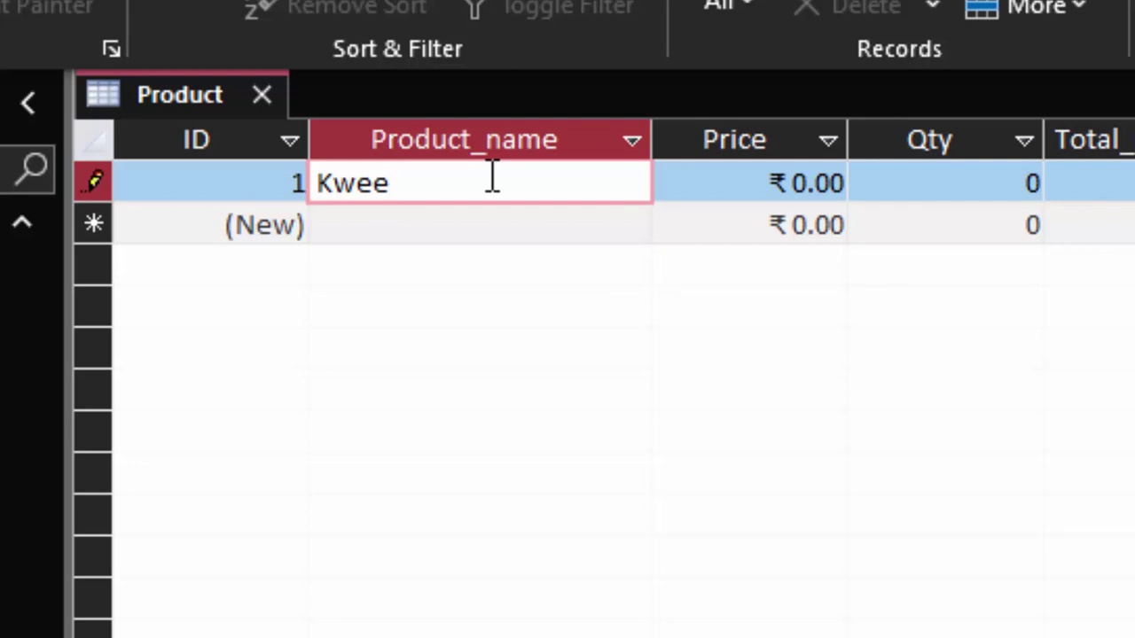
pyautogui.press('BackSpace')
pyautogui.press('BackSpace')
pyautogui.press('BackSpace')
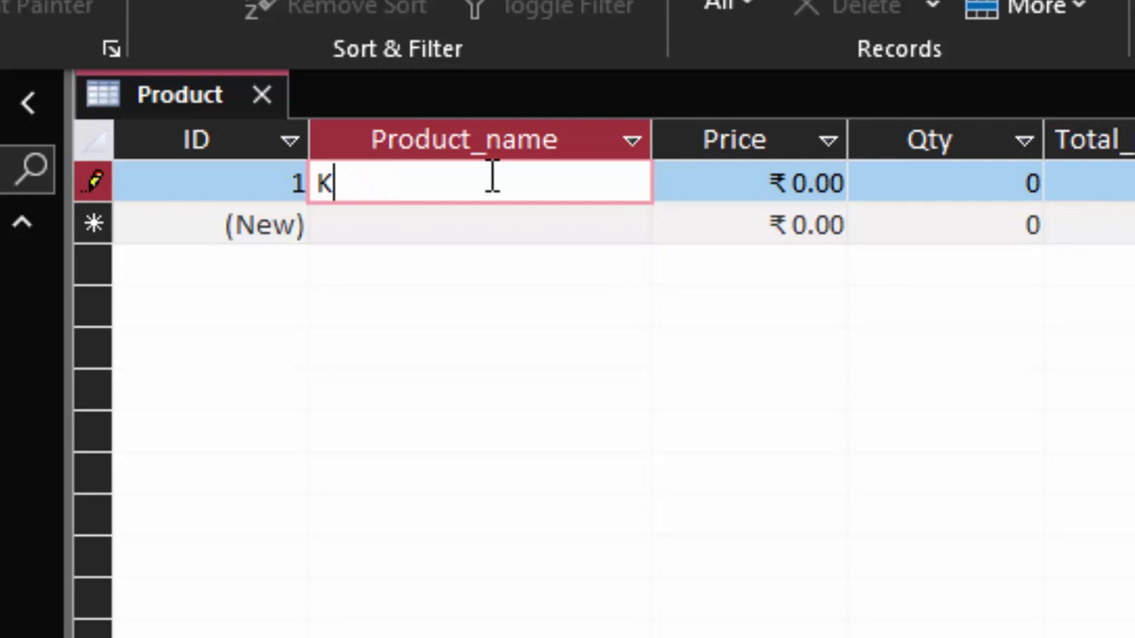
pyautogui.write('eybo')
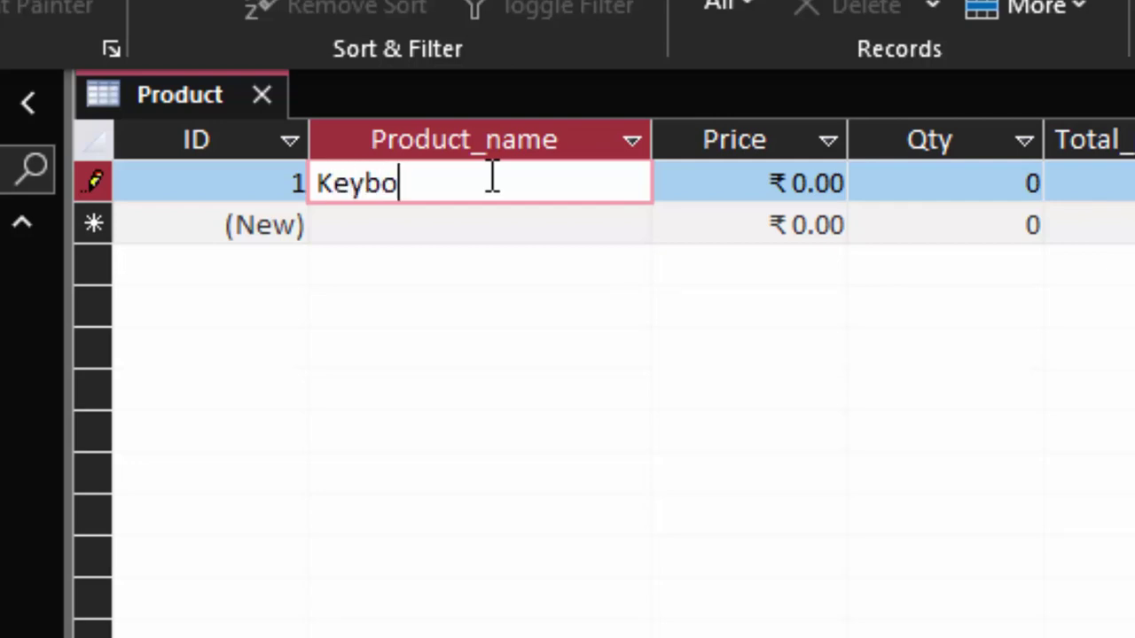
pyautogui.write('ard')
pyautogui.press('Tab')
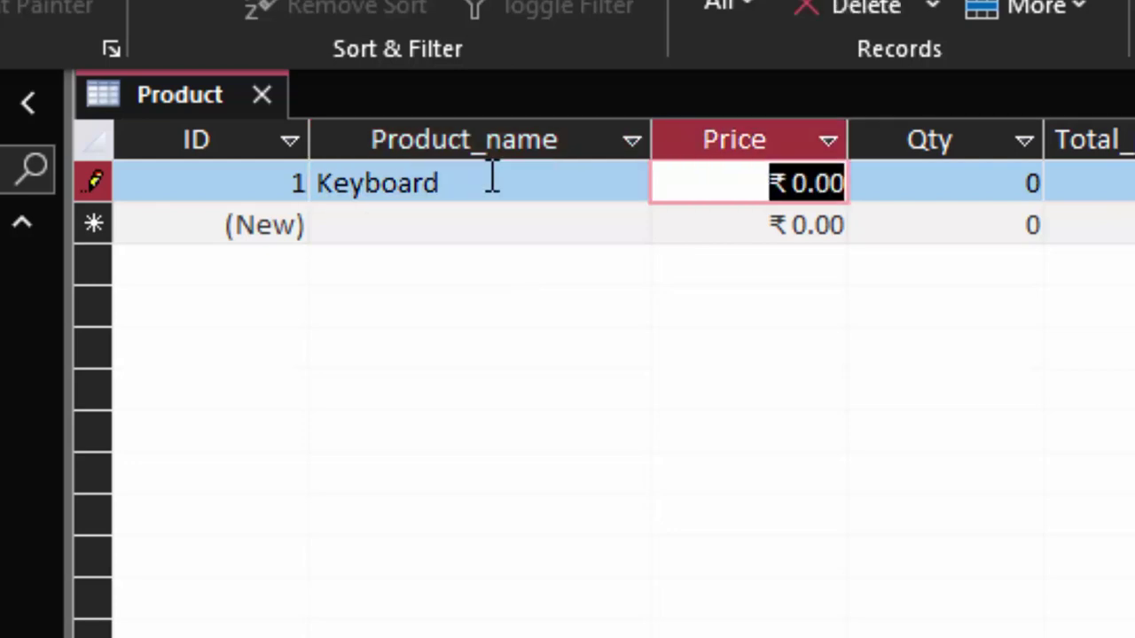
pyautogui.write('300')
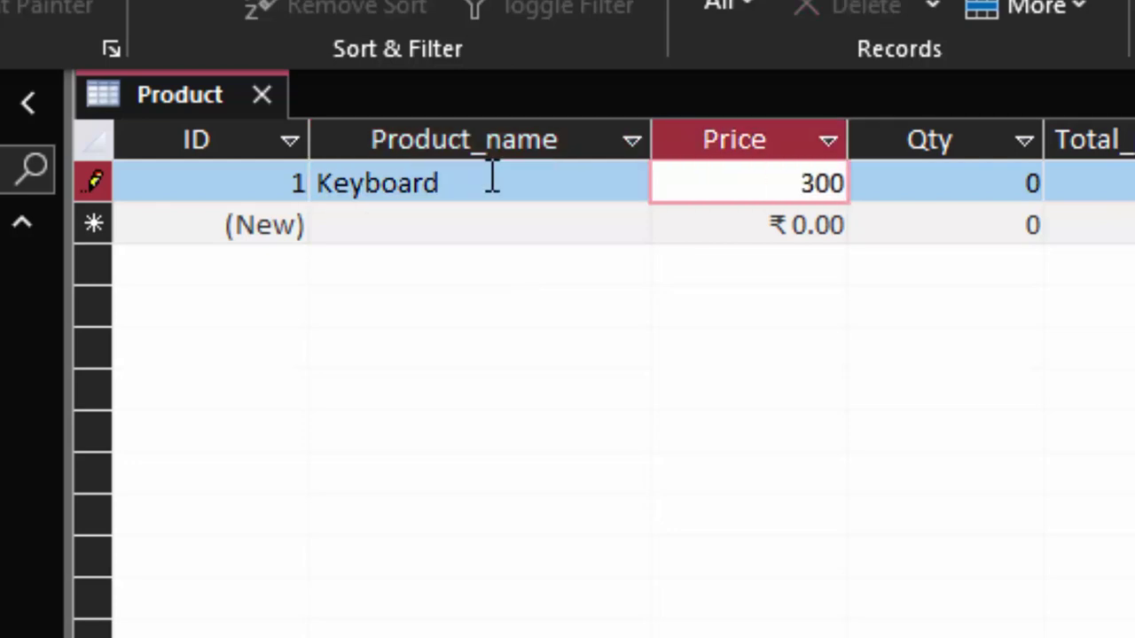
pyautogui.press('Tab')
pyautogui.write('45')
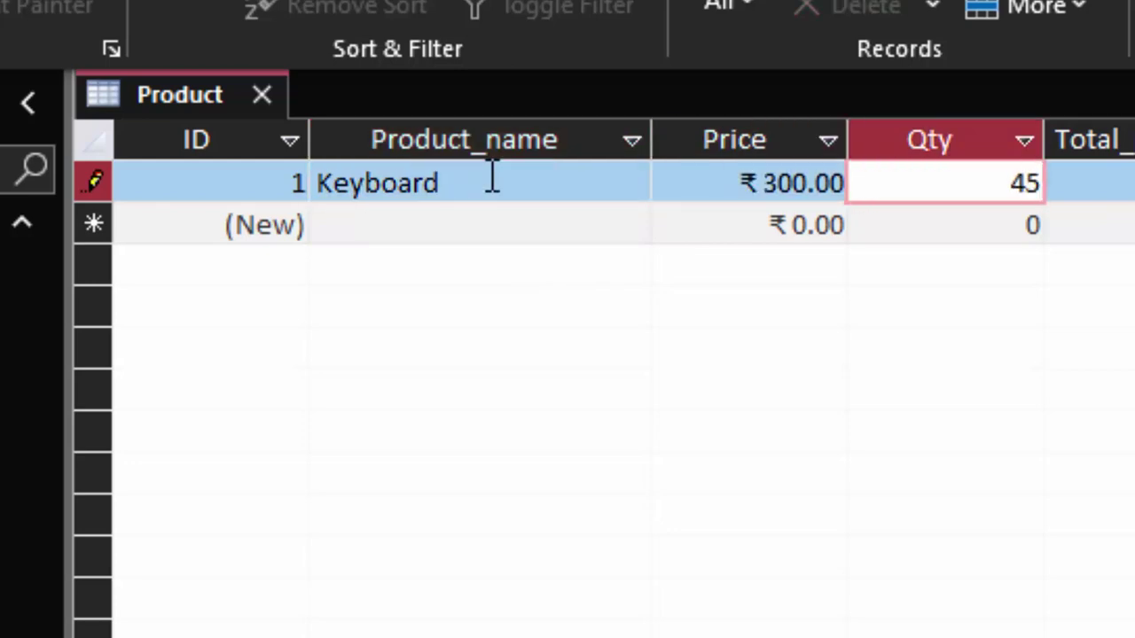
pyautogui.write('0')
pyautogui.press('Tab')
pyautogui.press('Tab')
pyautogui.press('Tab')
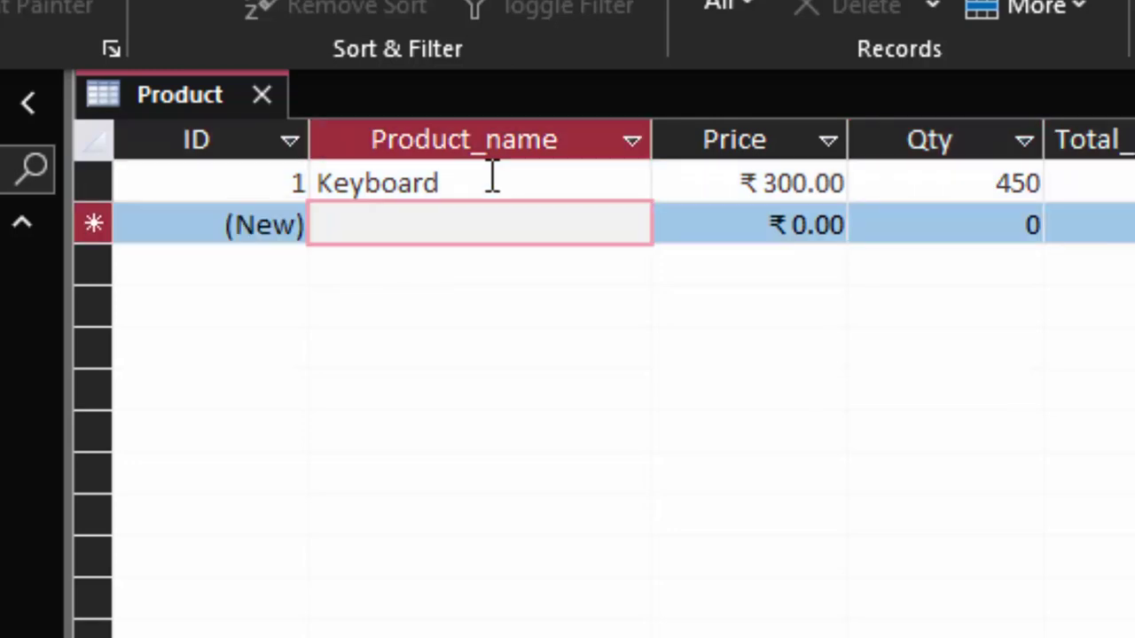
# Step: Enter a Mouse record with price 200 and Qty 500
pyautogui.write('Mous')
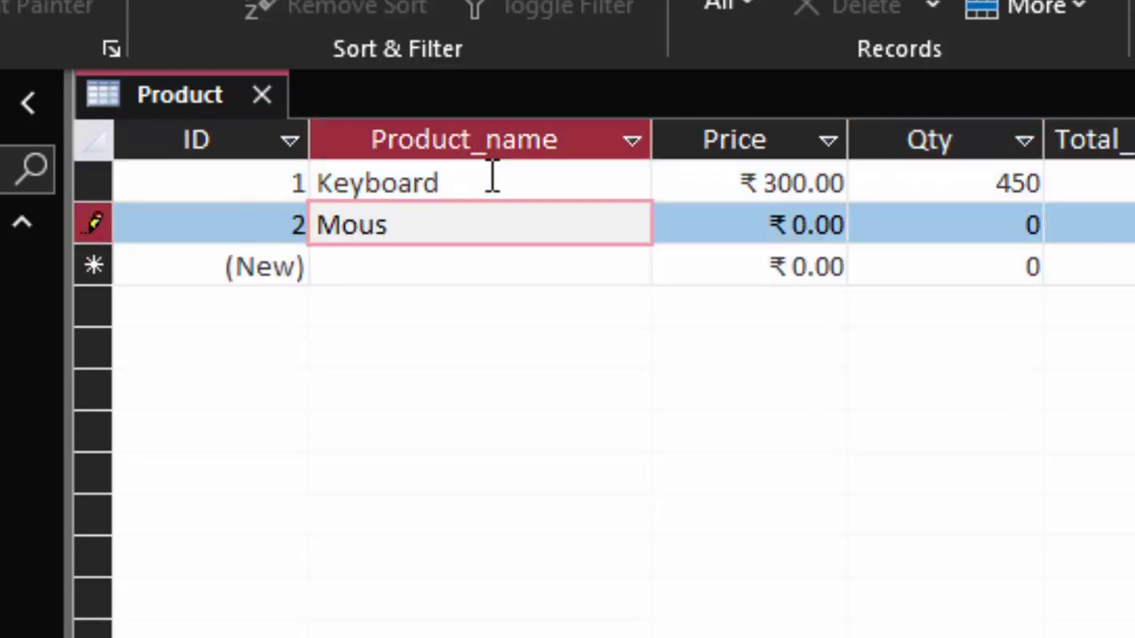
pyautogui.write('e')
pyautogui.press('Tab')
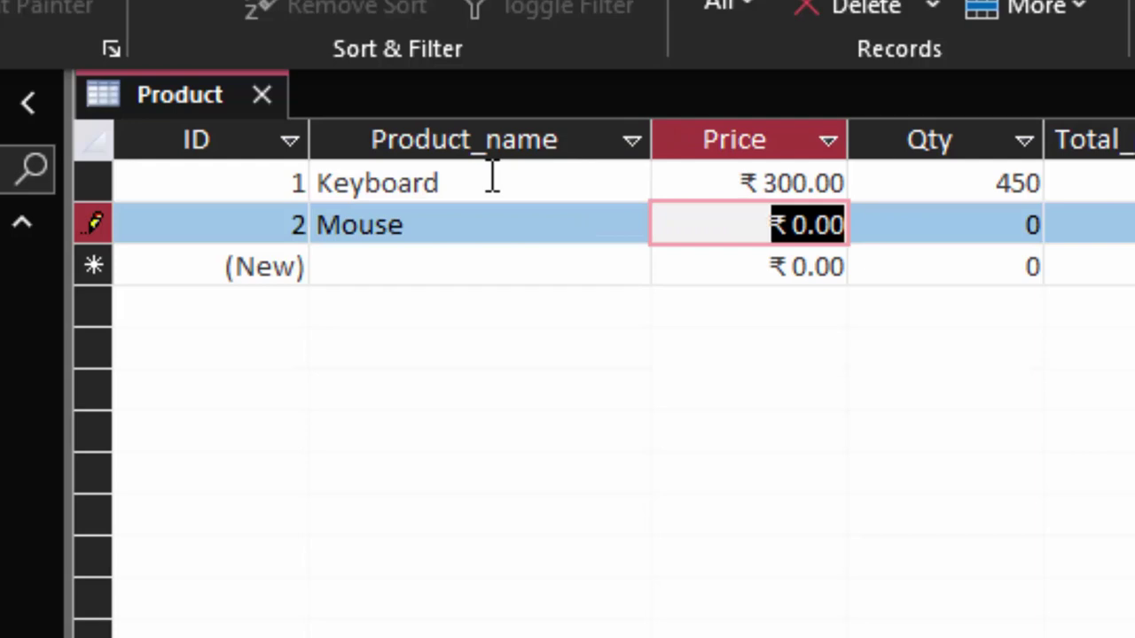
pyautogui.write('200')
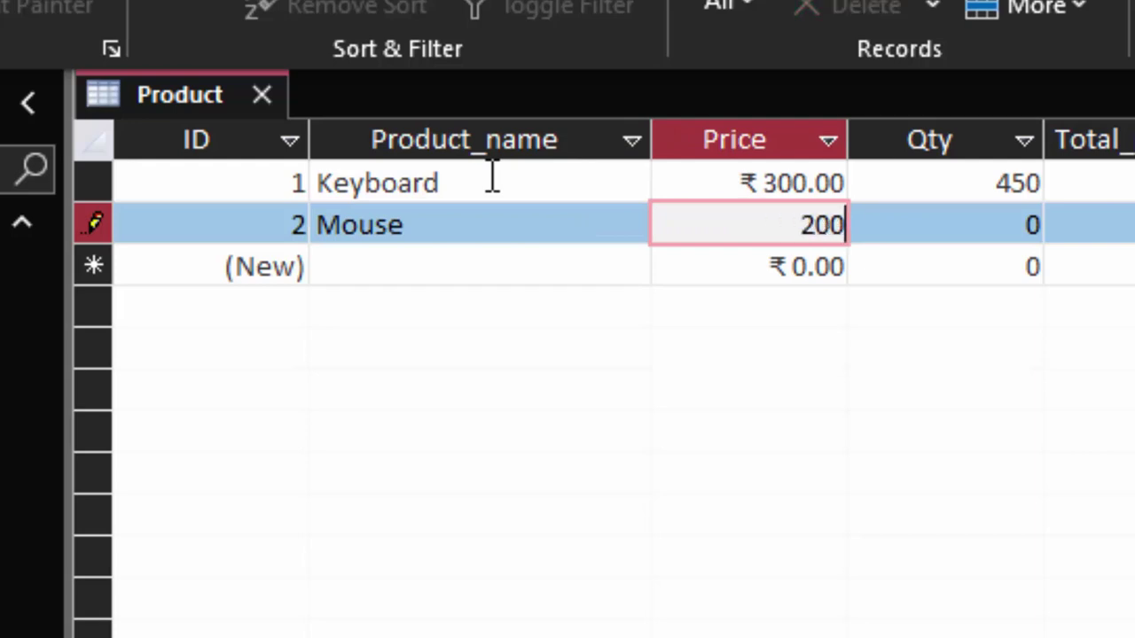
pyautogui.press('Tab')
pyautogui.write('59')
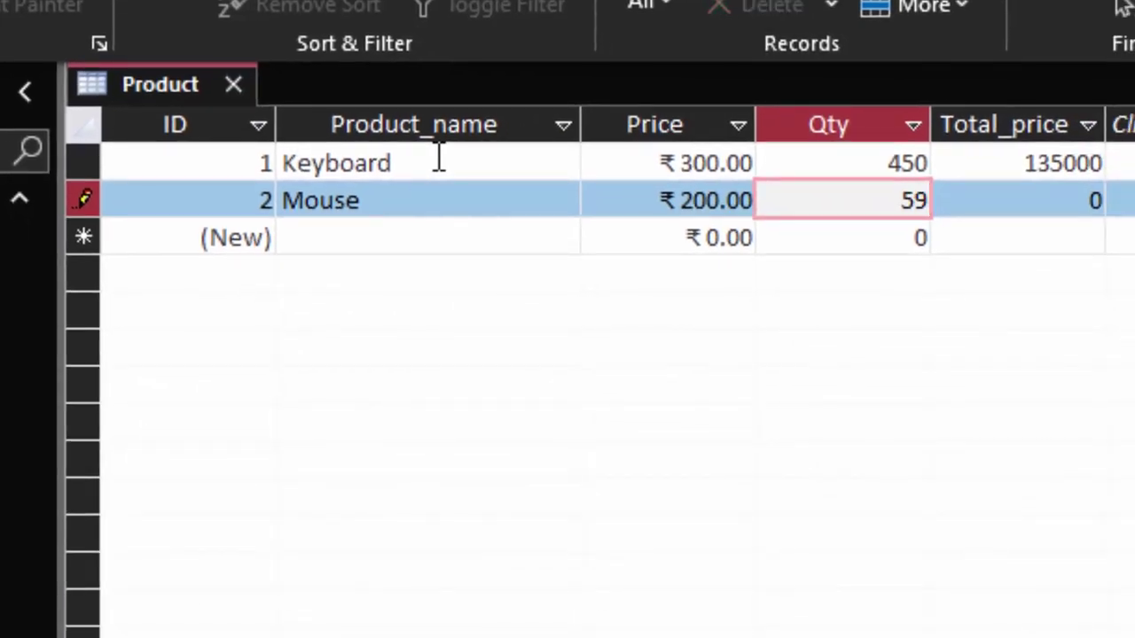
pyautogui.press('BackSpace')
pyautogui.write('00')
pyautogui.press('Tab')
# Step: Enter a Monitor record with price 5000 and Qty 6
pyautogui.press('Tab')
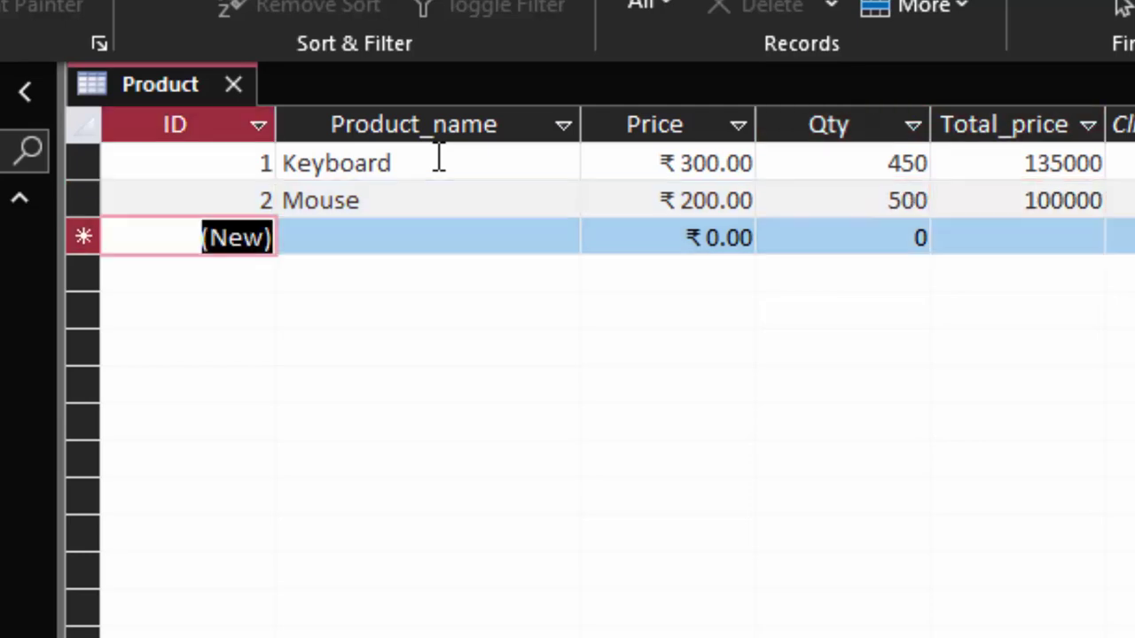
pyautogui.press('Tab')
pyautogui.write('Mo')
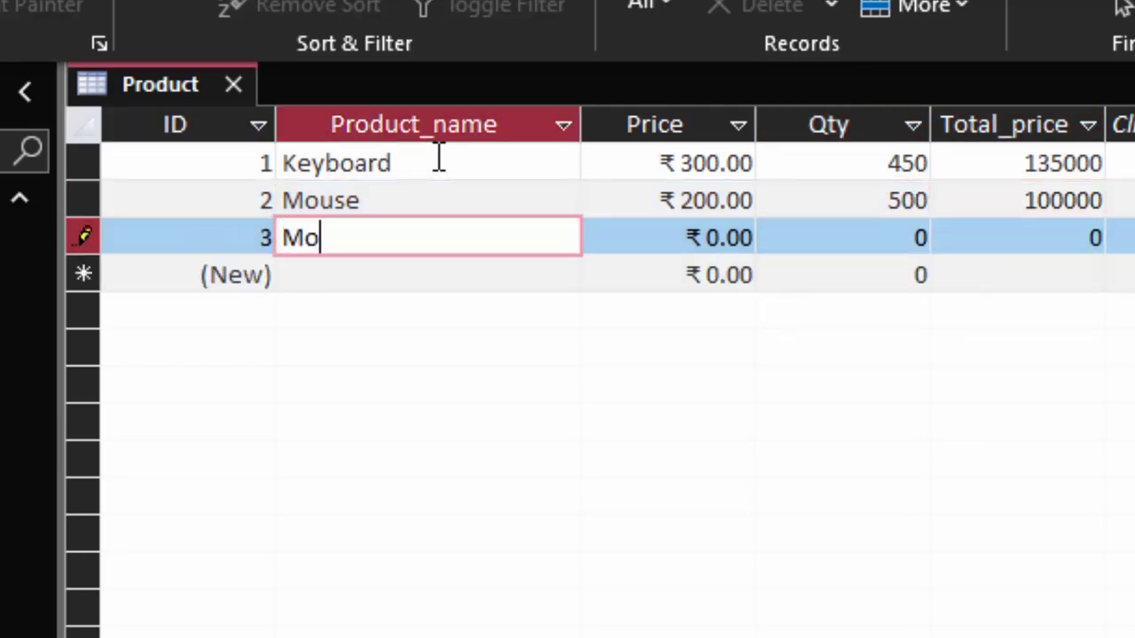
pyautogui.write('nitot')
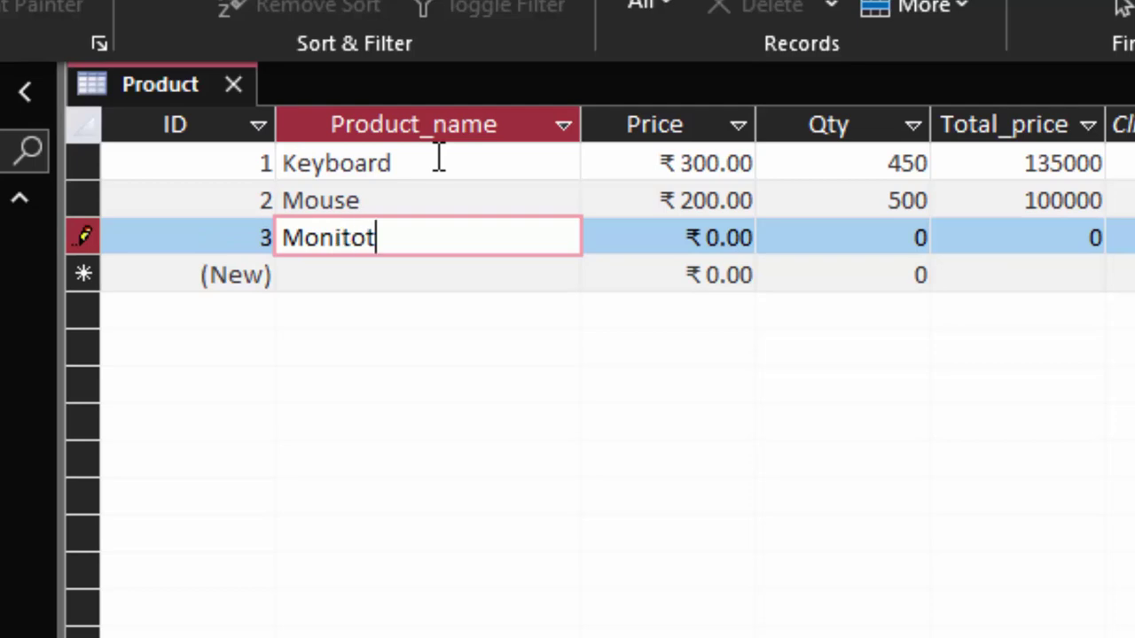
pyautogui.press('BackSpace')
pyautogui.write('r')
pyautogui.press('Tab')
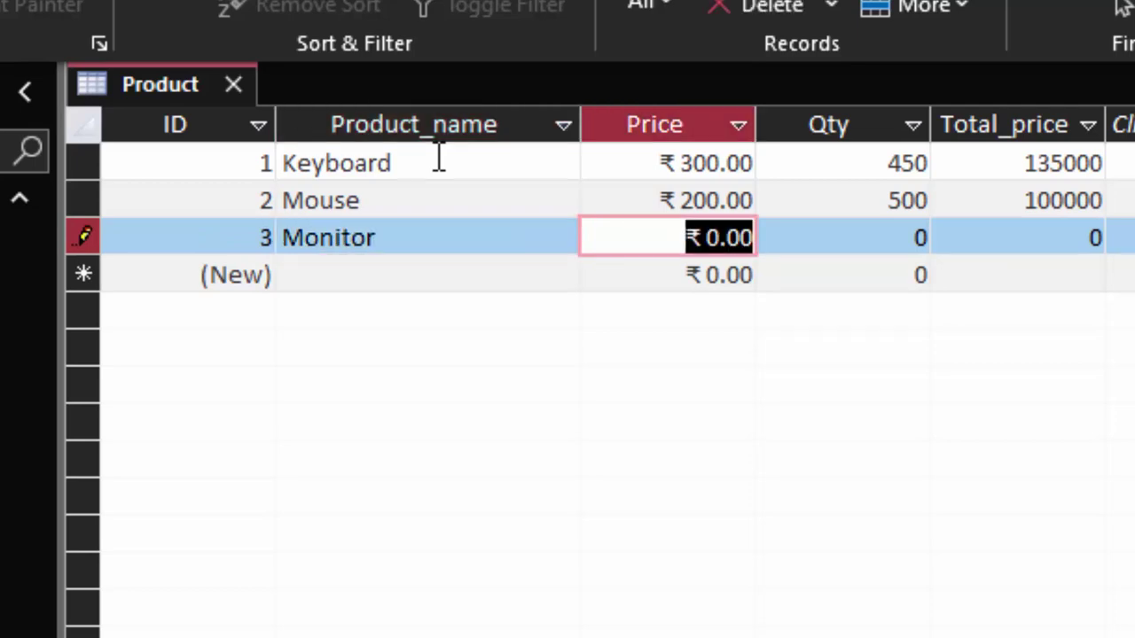
pyautogui.write('5000')
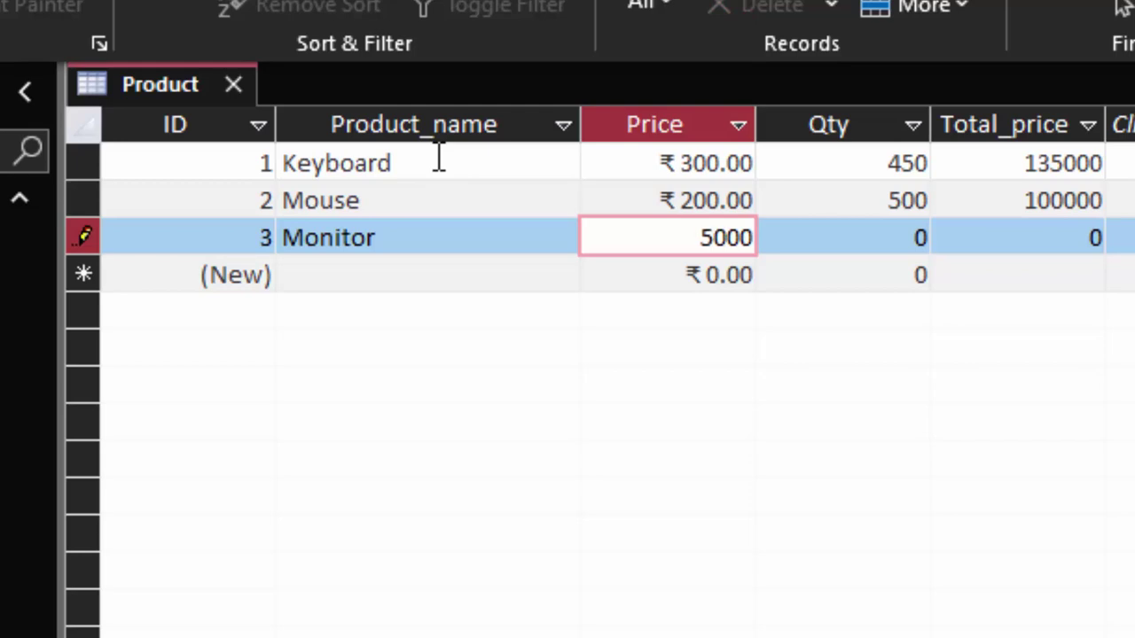
pyautogui.press('Tab')
pyautogui.write('6')
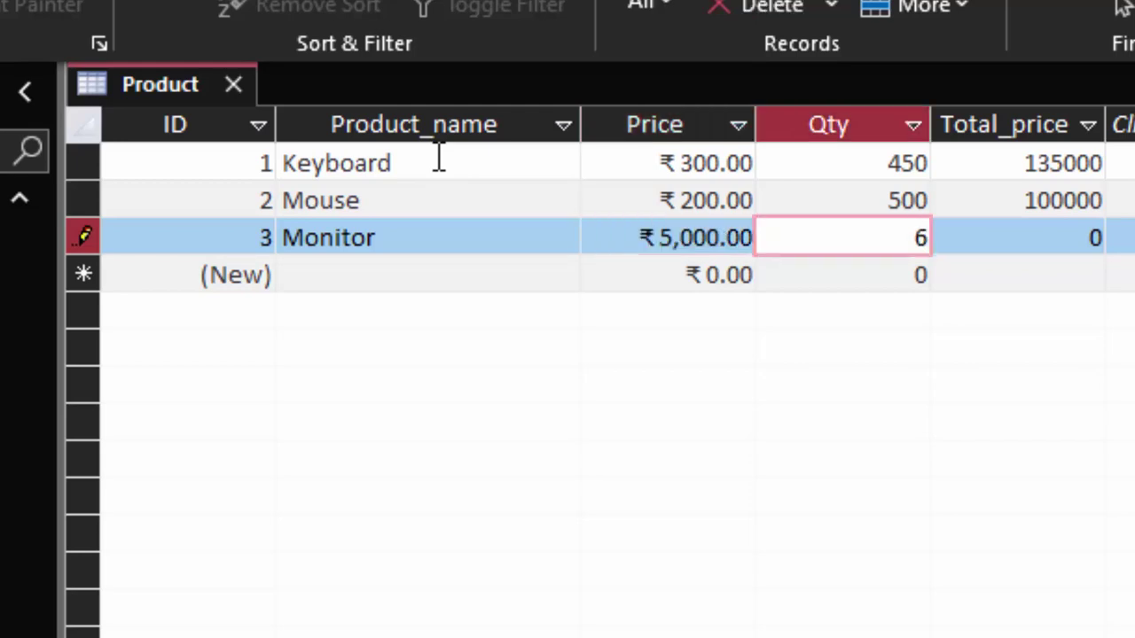
pyautogui.press('Tab')
pyautogui.press('Tab')
pyautogui.press('Tab')
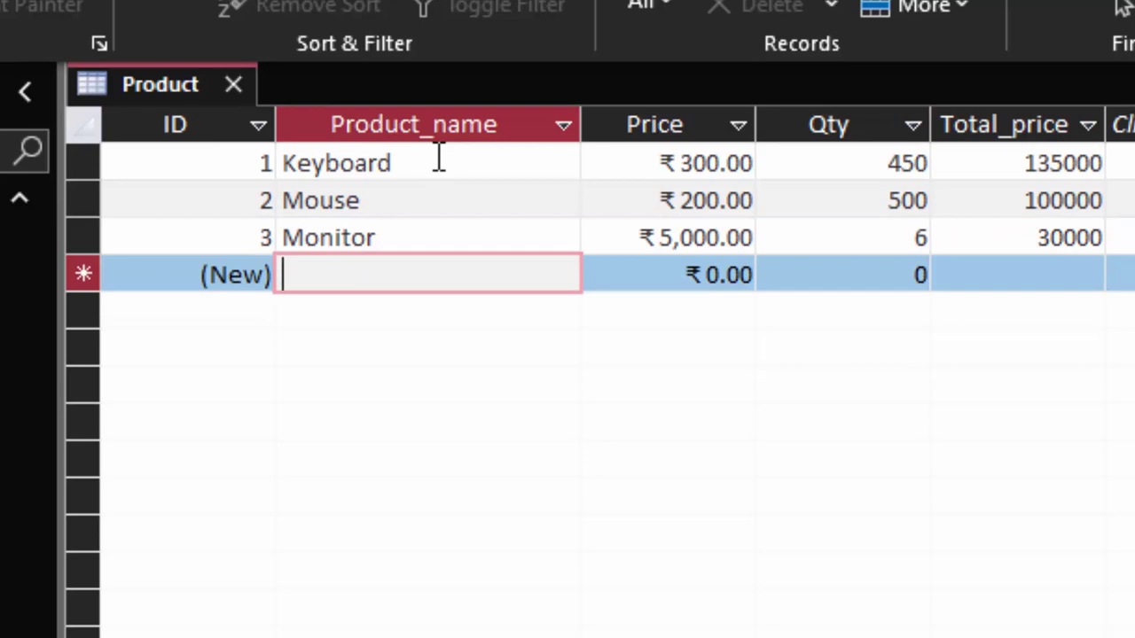
# Step: Enter a Desktop record with price 50000 and Qty 4
pyautogui.write('Desk')
pyautogui.write('t')
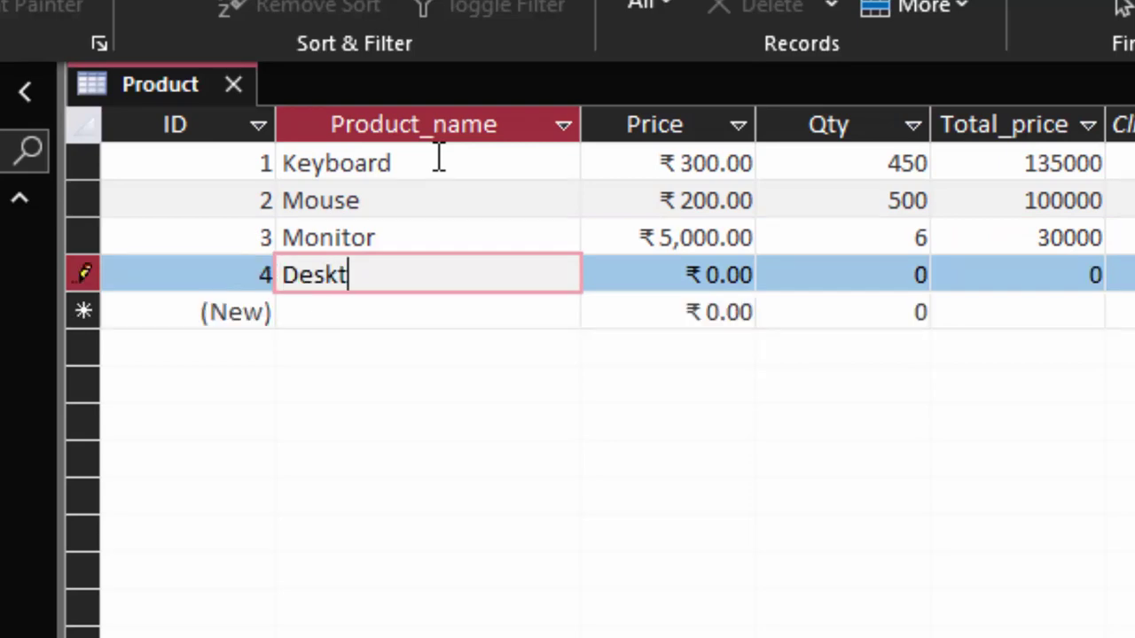
pyautogui.write('op')
pyautogui.press('Tab')
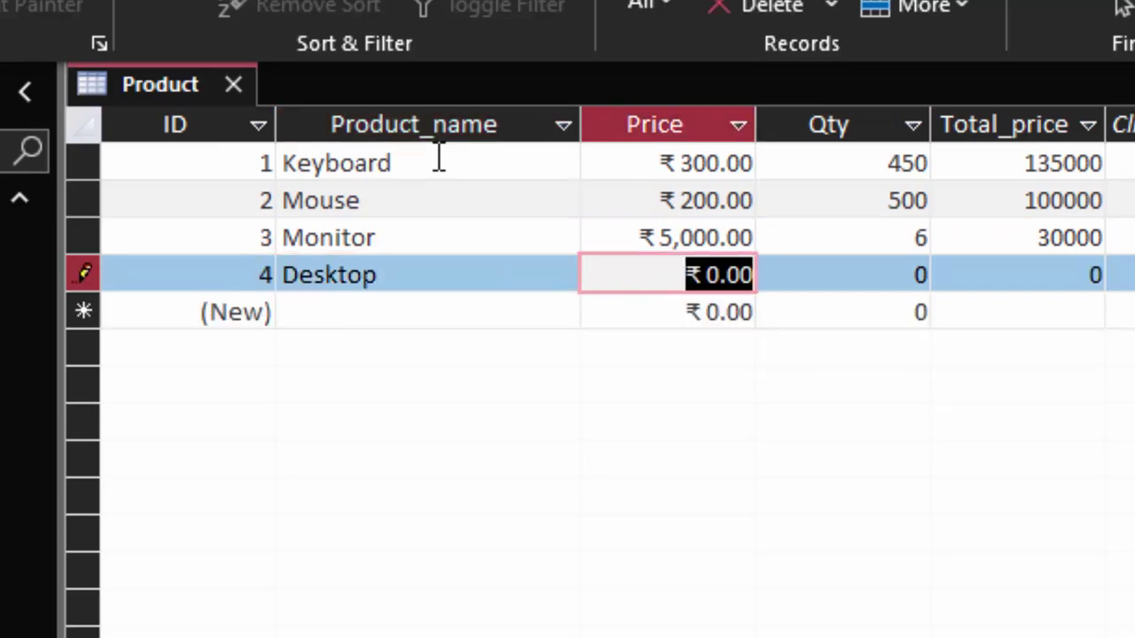
pyautogui.write('5000')
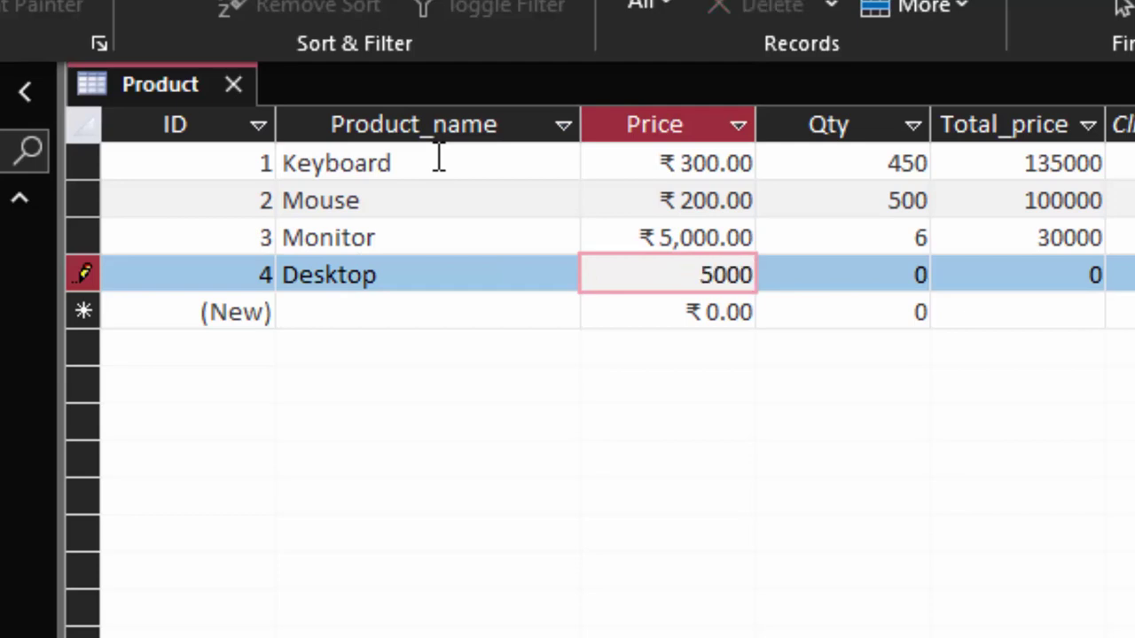
pyautogui.write('0')
pyautogui.press('Tab')
pyautogui.write('4')
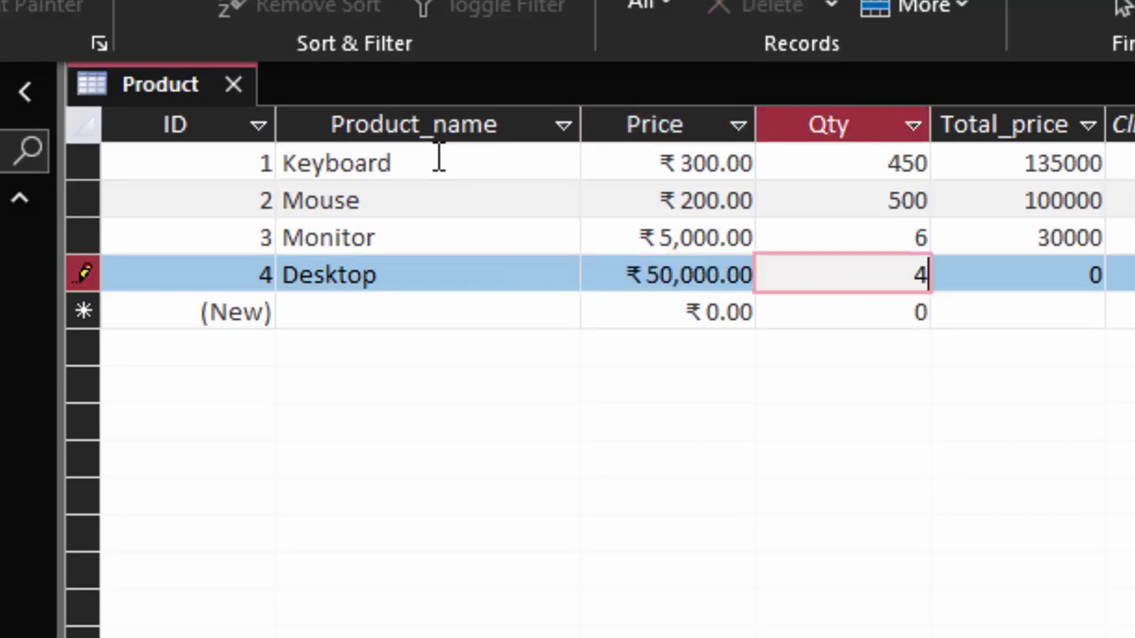
pyautogui.press('Tab')
pyautogui.press('Tab')
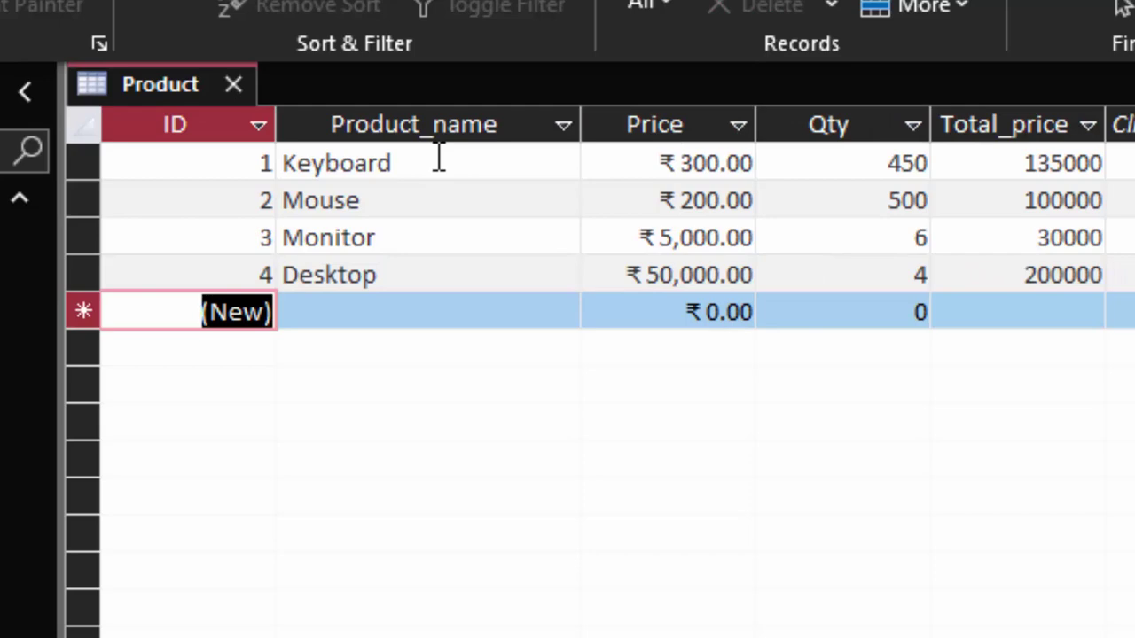
# Step: Close Product saving its layout, then create a new table saved as 'Customer' in Design View
pyautogui.click(227, 83)
pyautogui.click(757, 535)
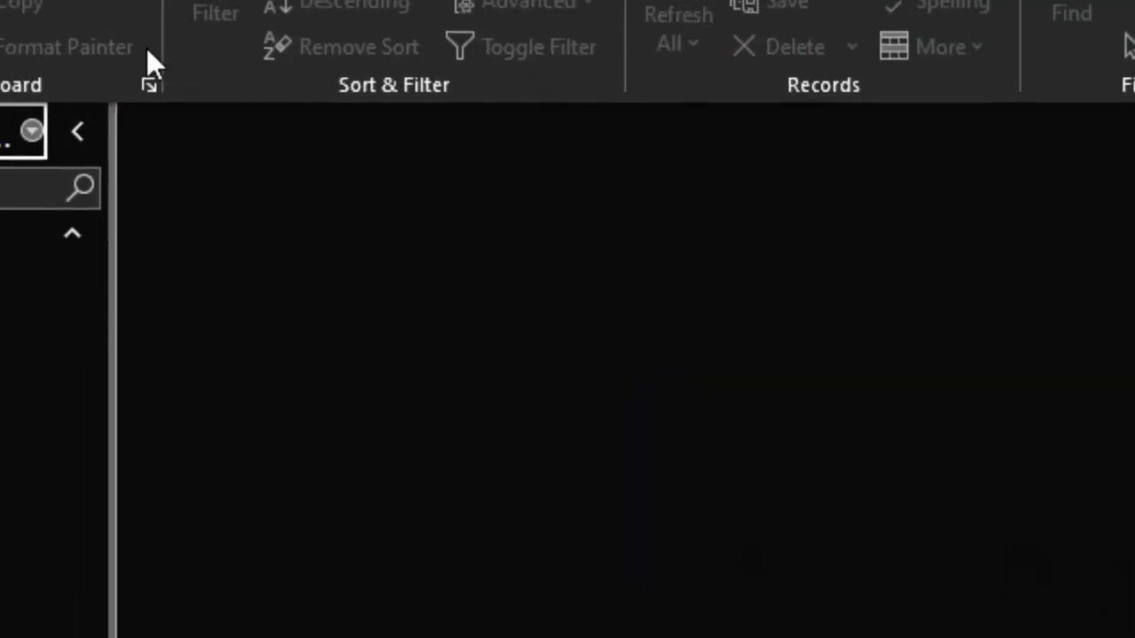
pyautogui.click(214, 94)
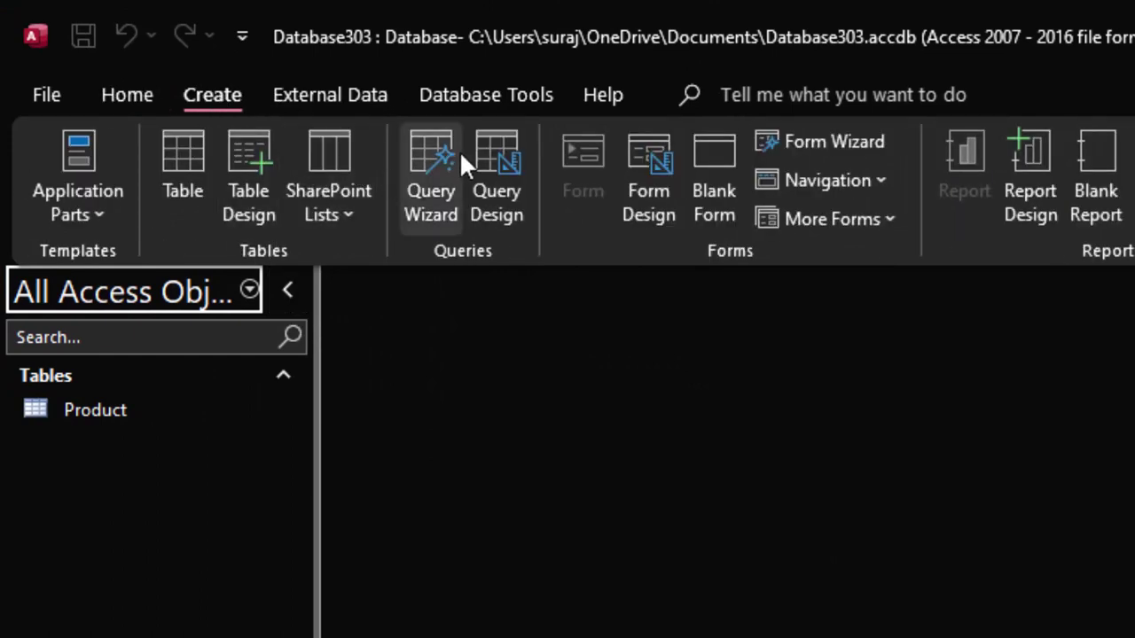
pyautogui.click(173, 153)
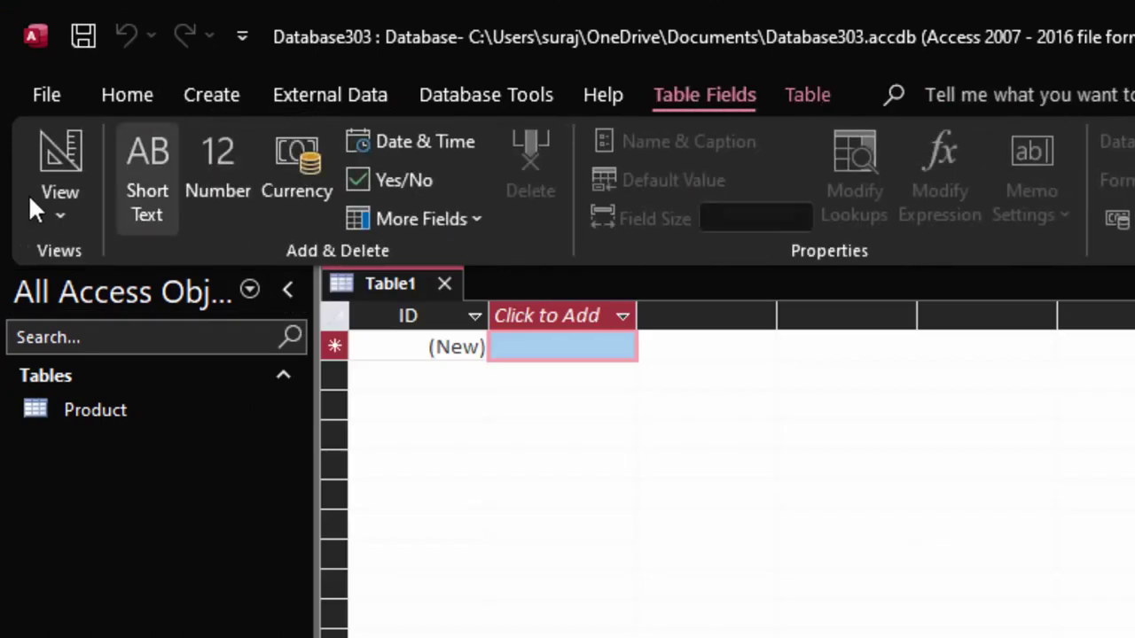
pyautogui.click(52, 152)
pyautogui.press('BackSpace')
pyautogui.write('Cu')
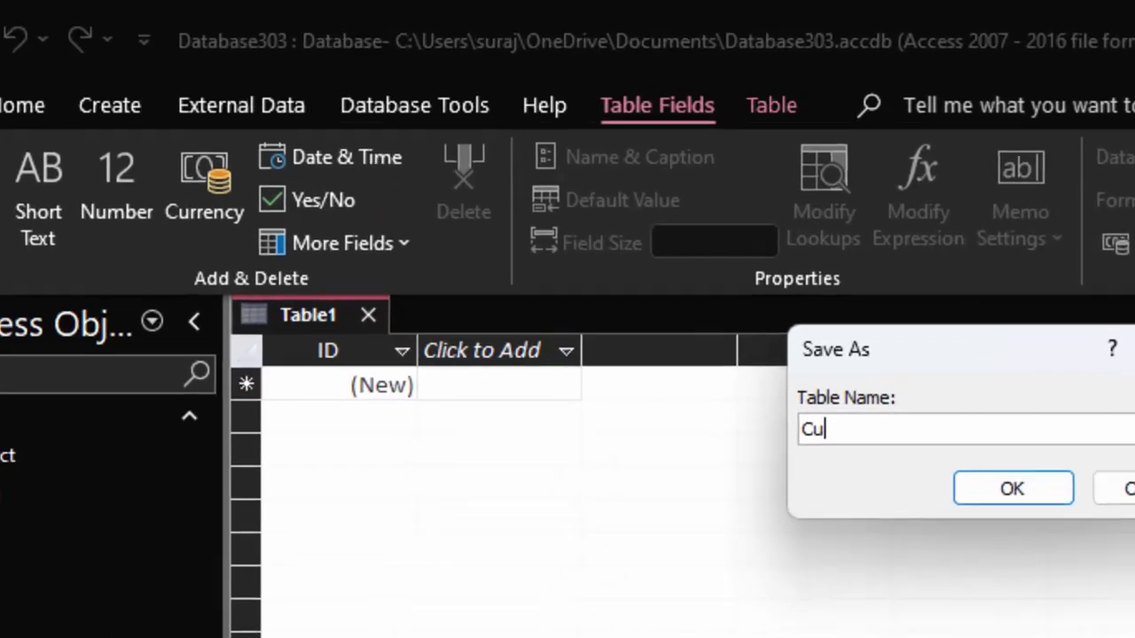
pyautogui.write('stomer')
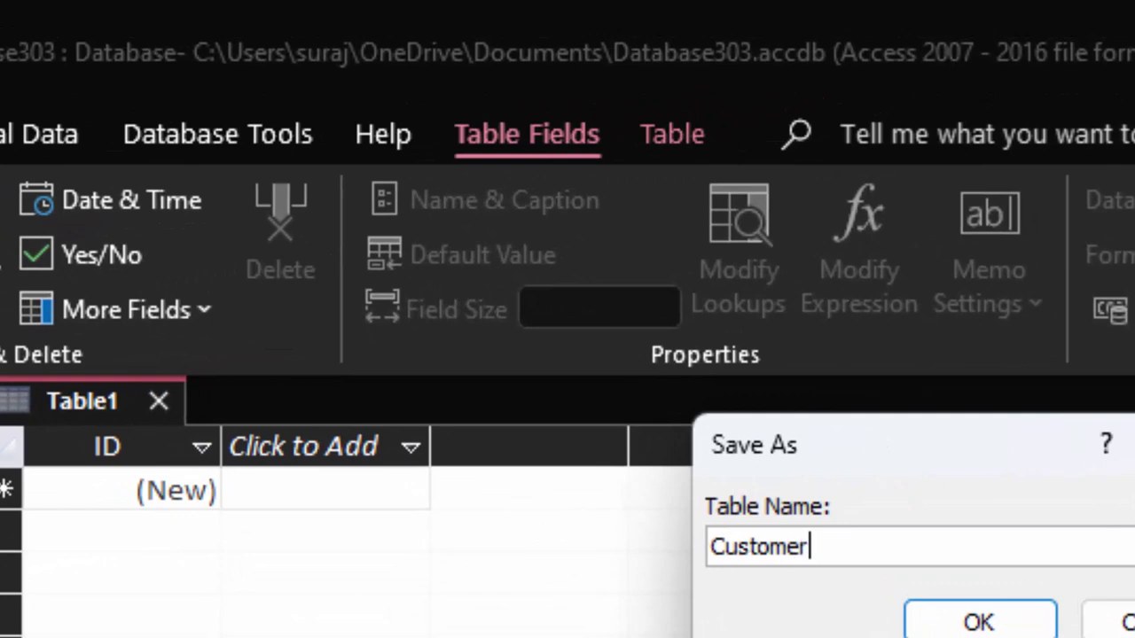
pyautogui.press('Return')
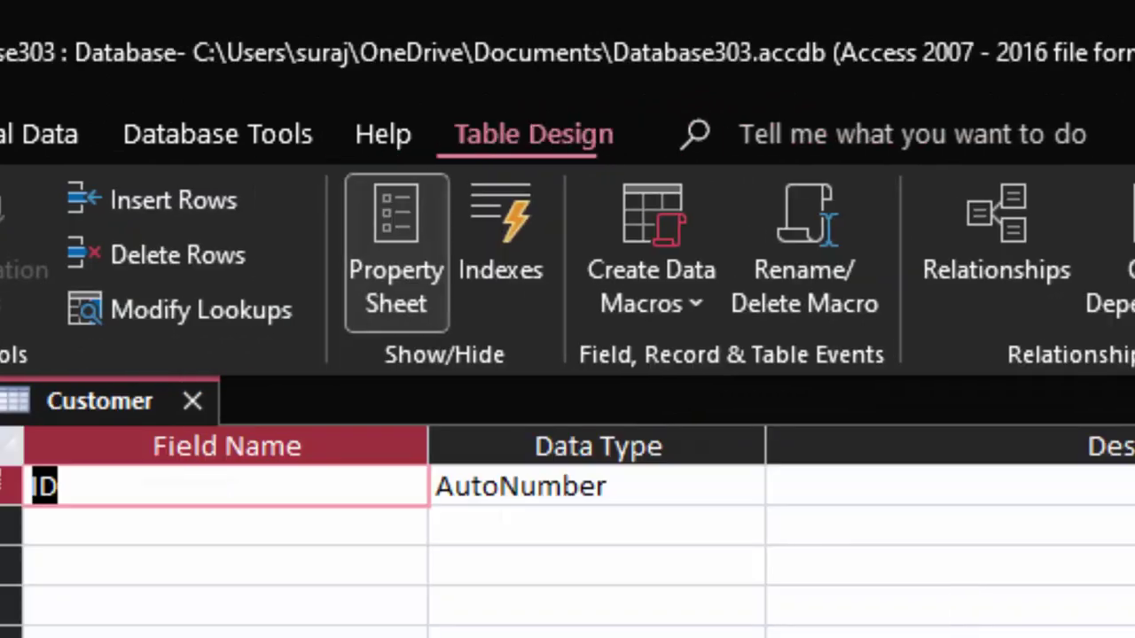
# Step: Add Short Text fields Name_of_customer and City, then save and open the datasheet
pyautogui.click(137, 497)
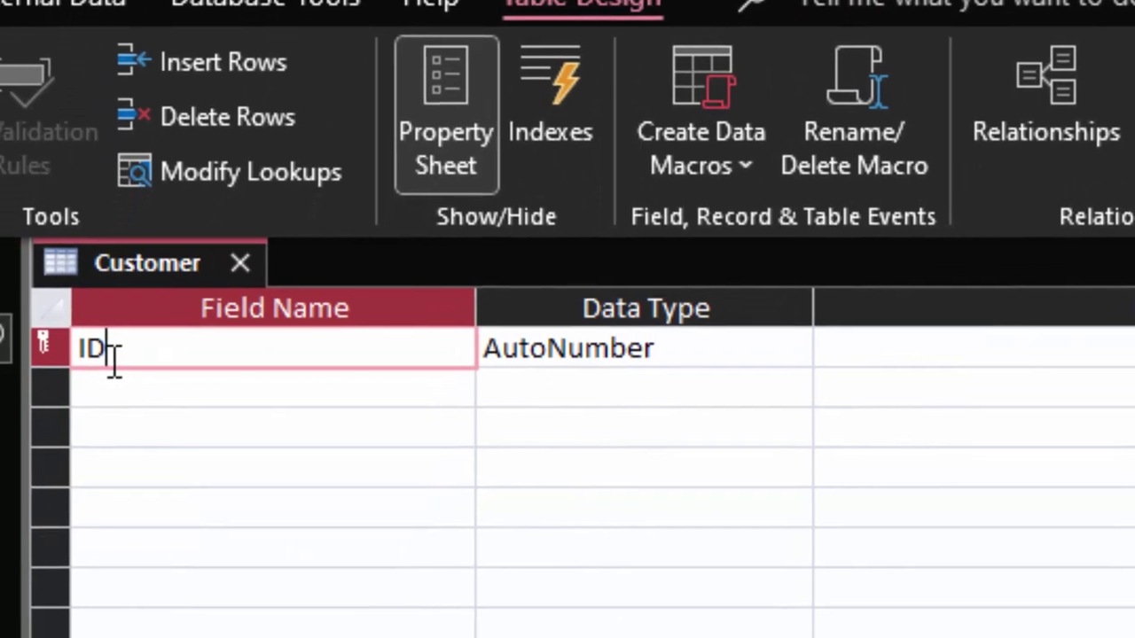
pyautogui.doubleClick(104, 352)
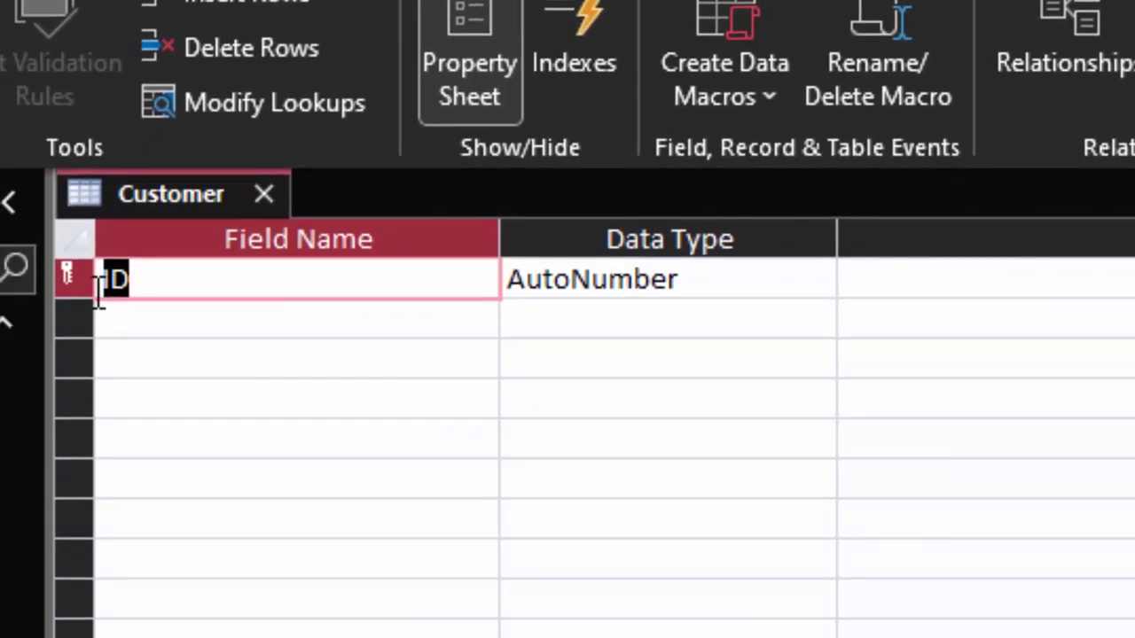
pyautogui.click(152, 322)
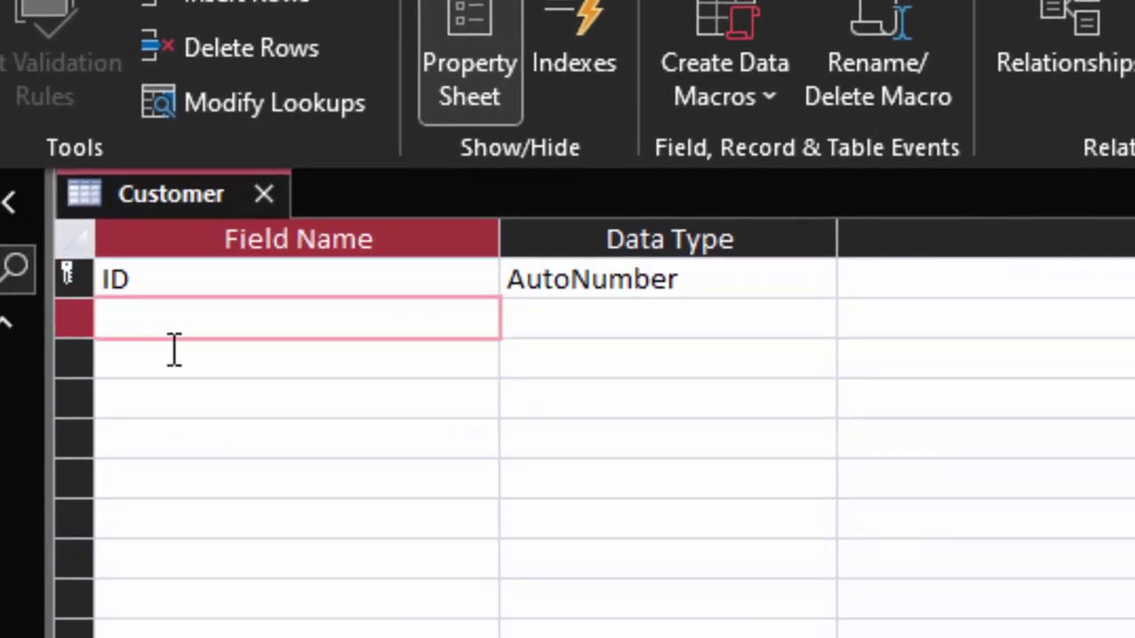
pyautogui.write('Na')
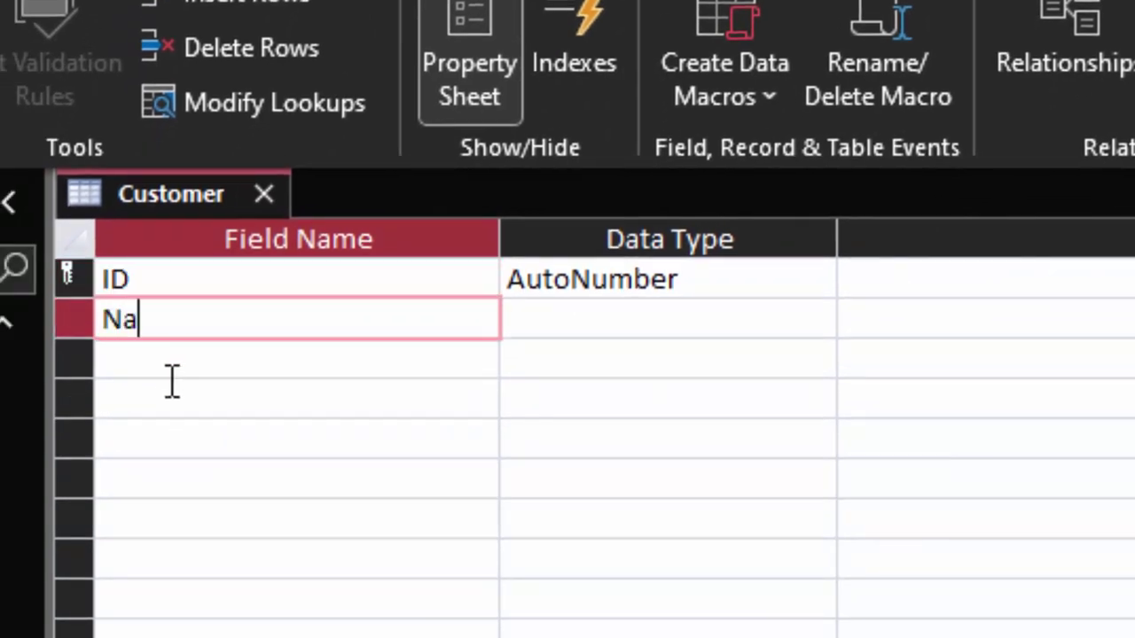
pyautogui.write('me_o')
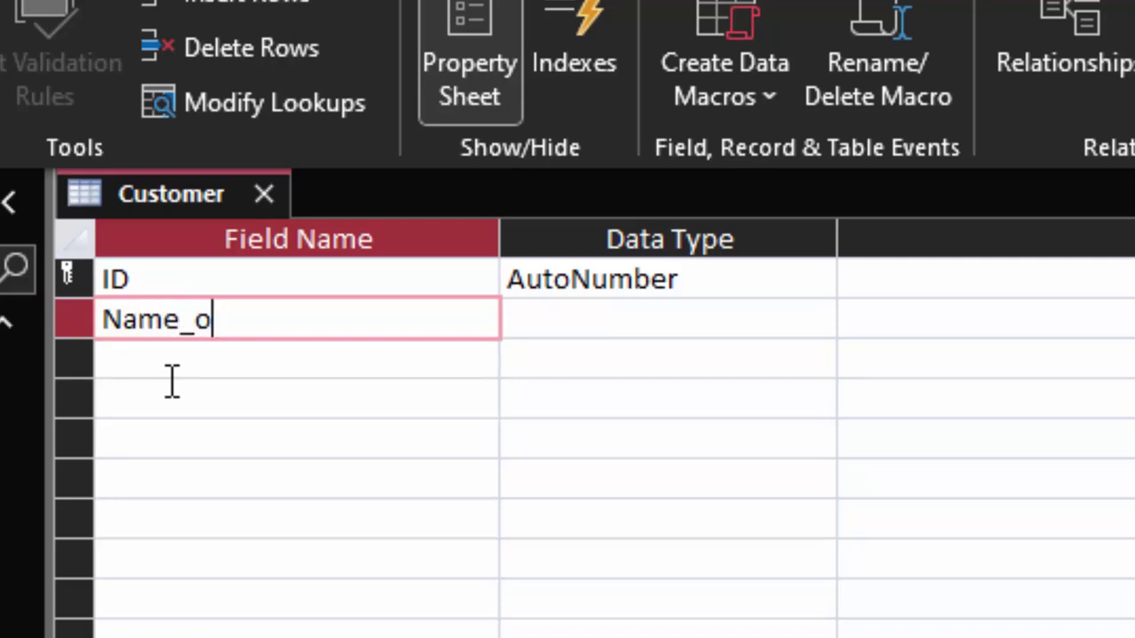
pyautogui.write('f_cu')
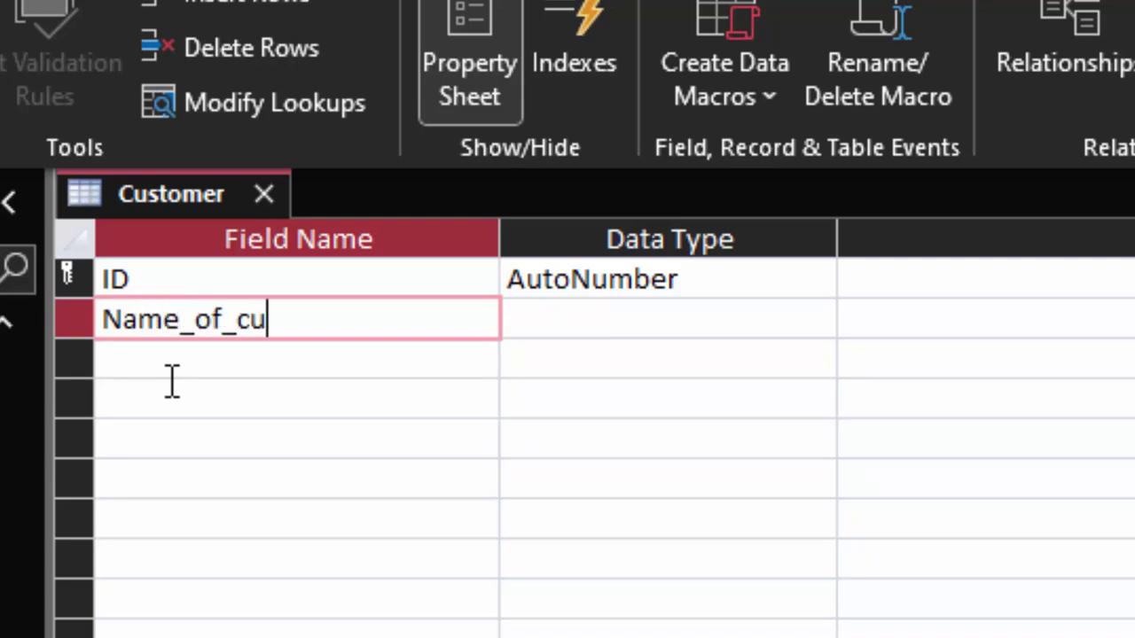
pyautogui.write('stome')
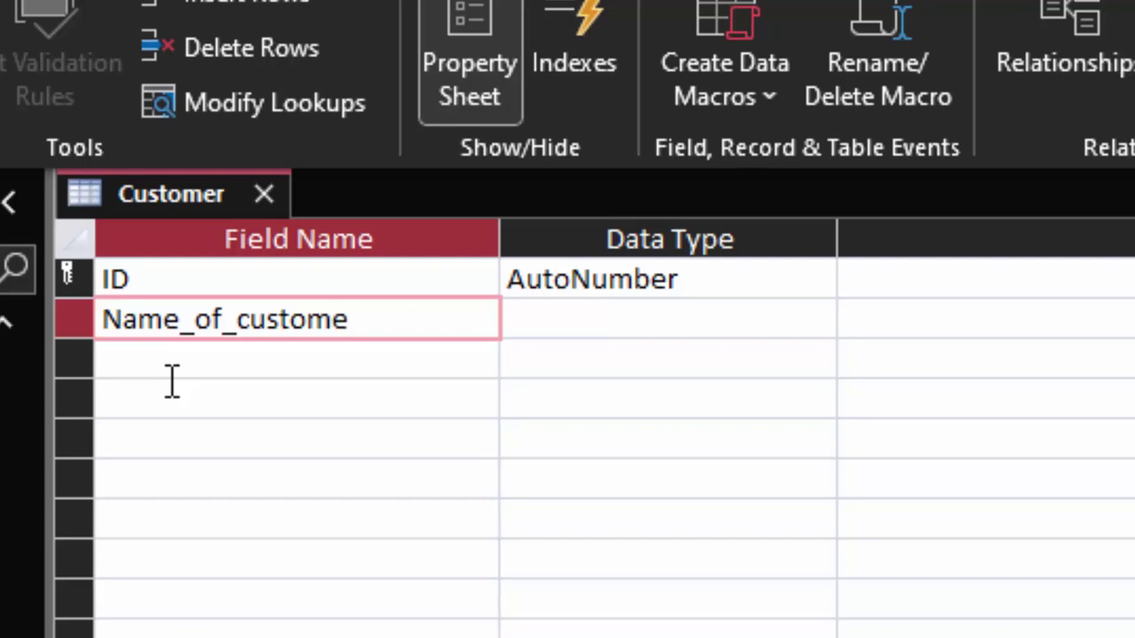
pyautogui.write('r')
pyautogui.click(588, 292)
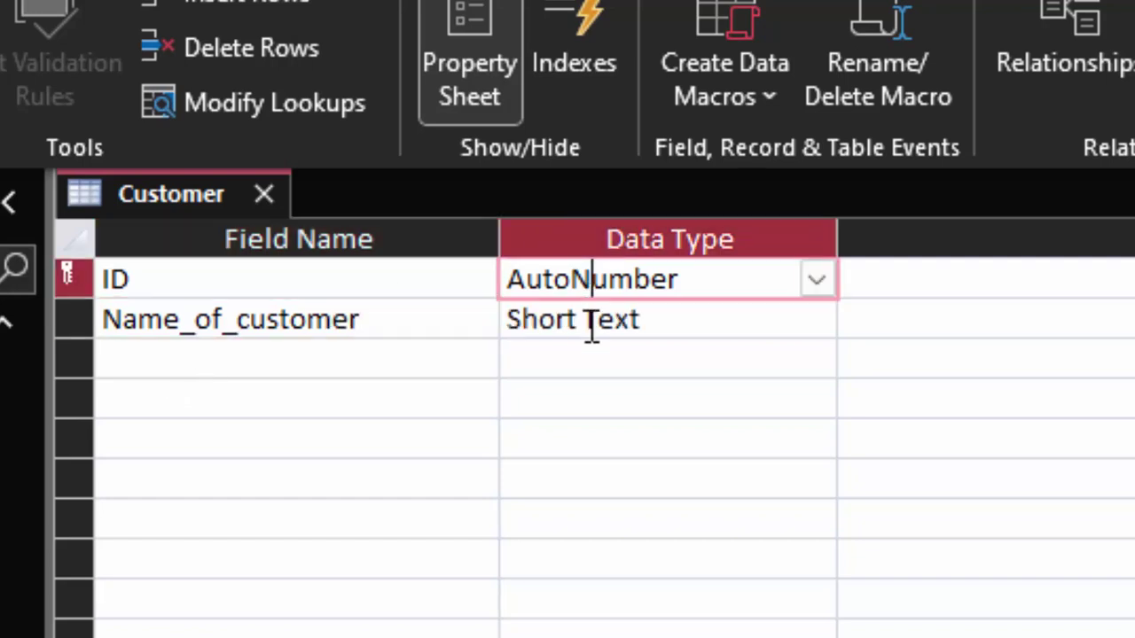
pyautogui.click(229, 351)
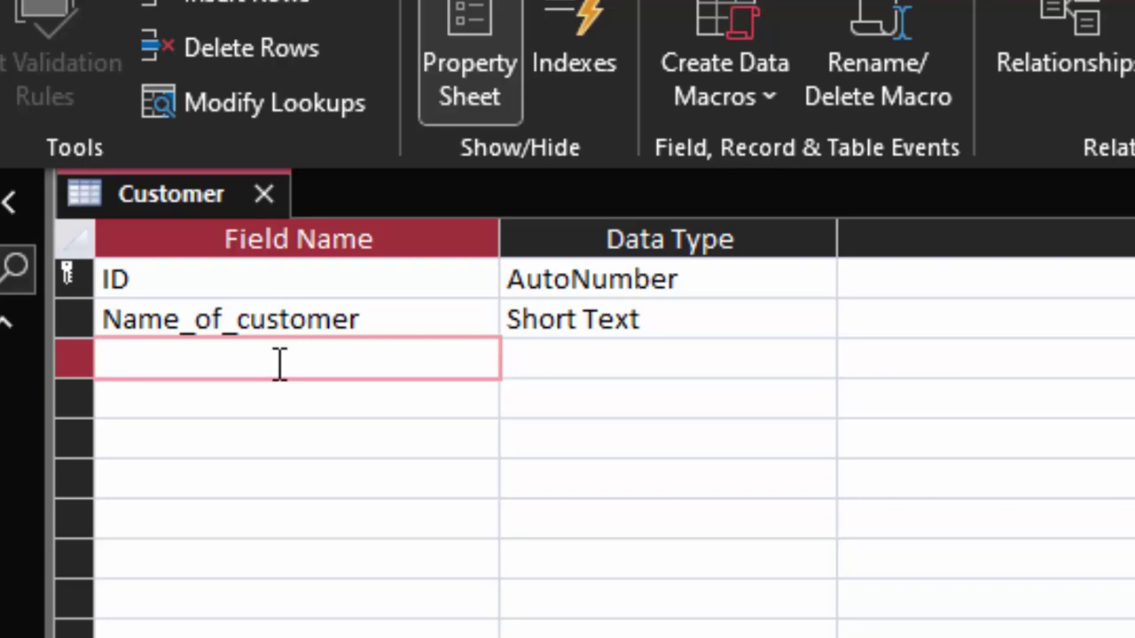
pyautogui.write('City')
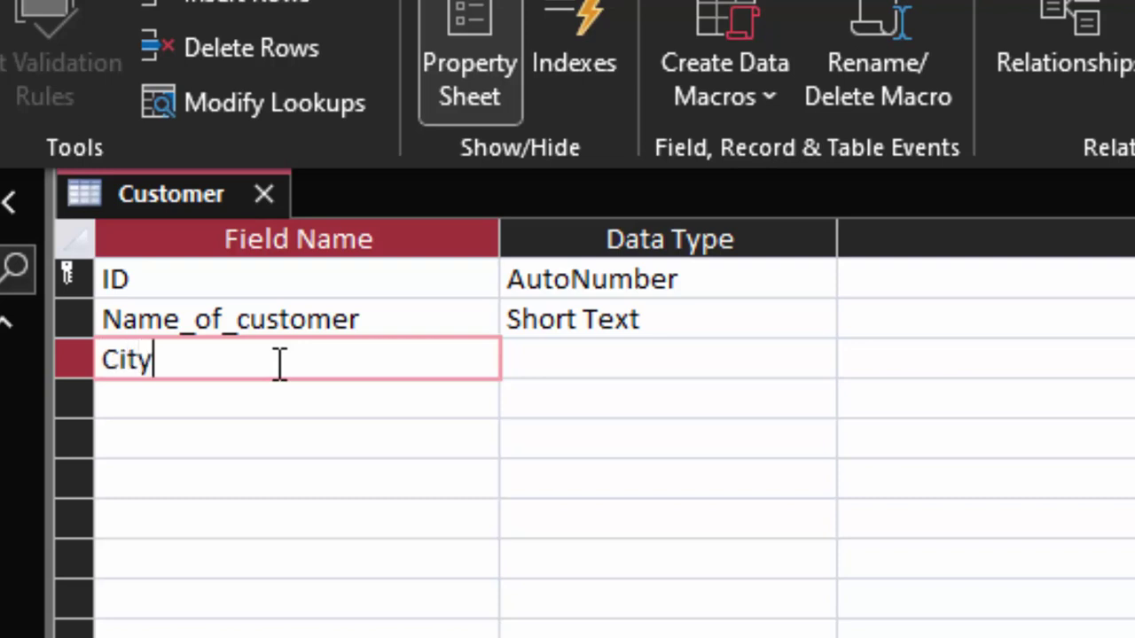
pyautogui.click(631, 361)
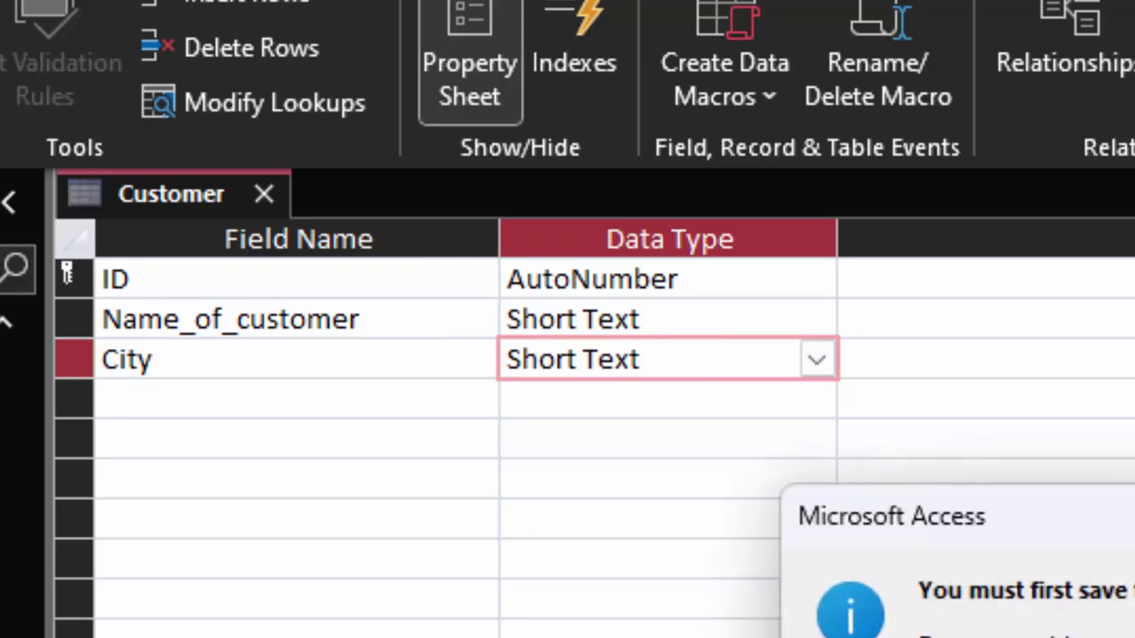
pyautogui.press('Return')
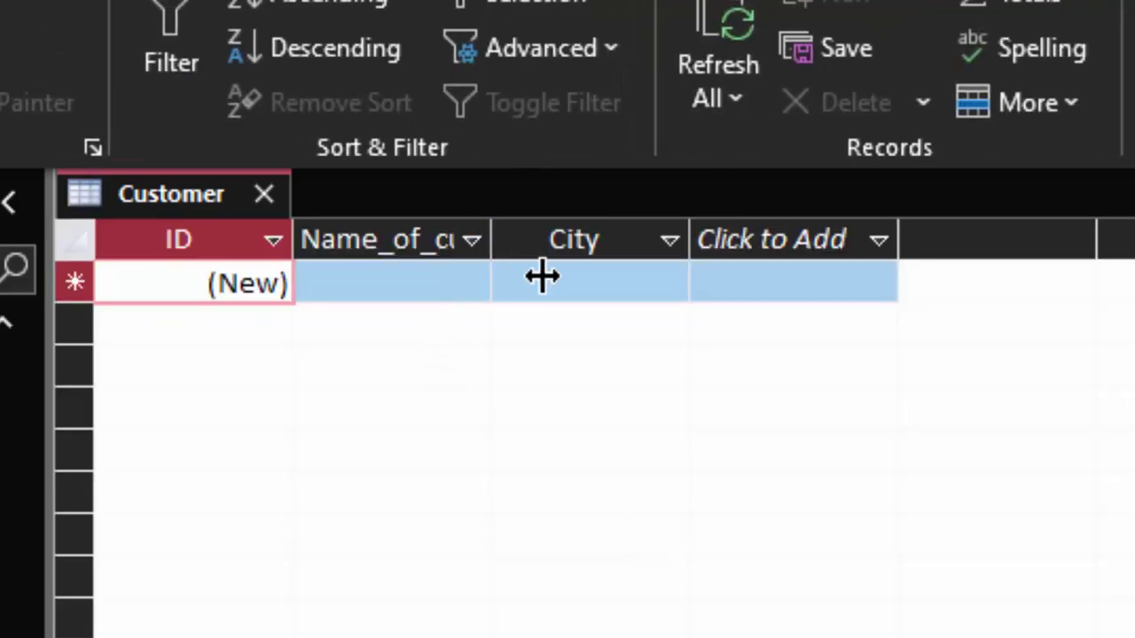
# Step: Widen the Name_of_customer column to fit its header and enter the first customer's name
pyautogui.moveTo(542, 276); pyautogui.dragTo(552, 364)
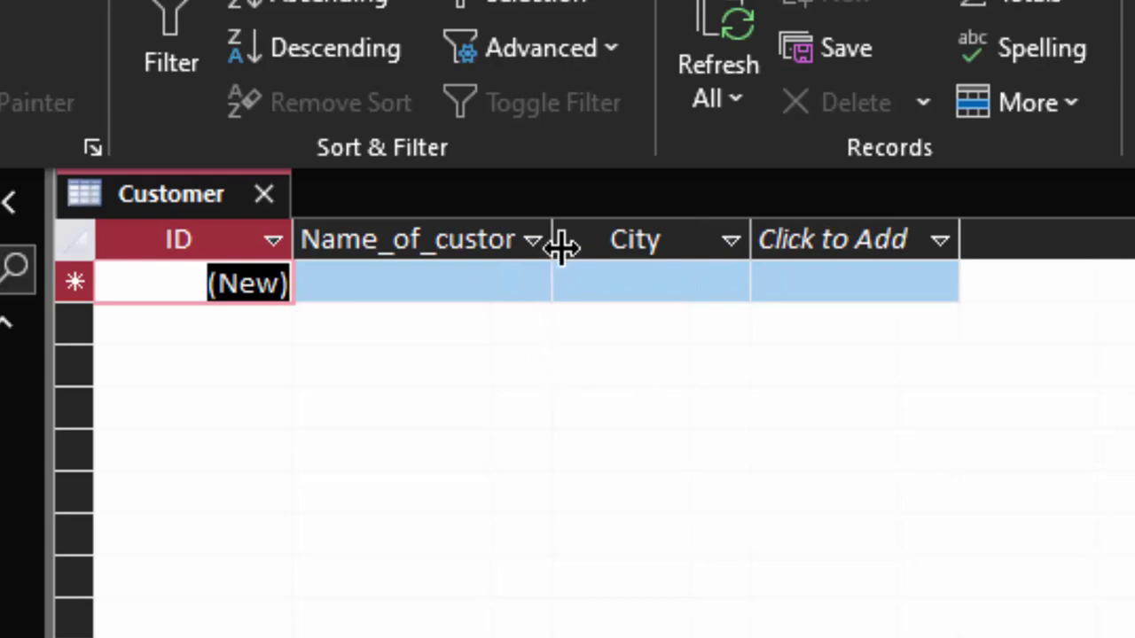
pyautogui.moveTo(562, 248); pyautogui.dragTo(635, 296)
pyautogui.click(520, 284)
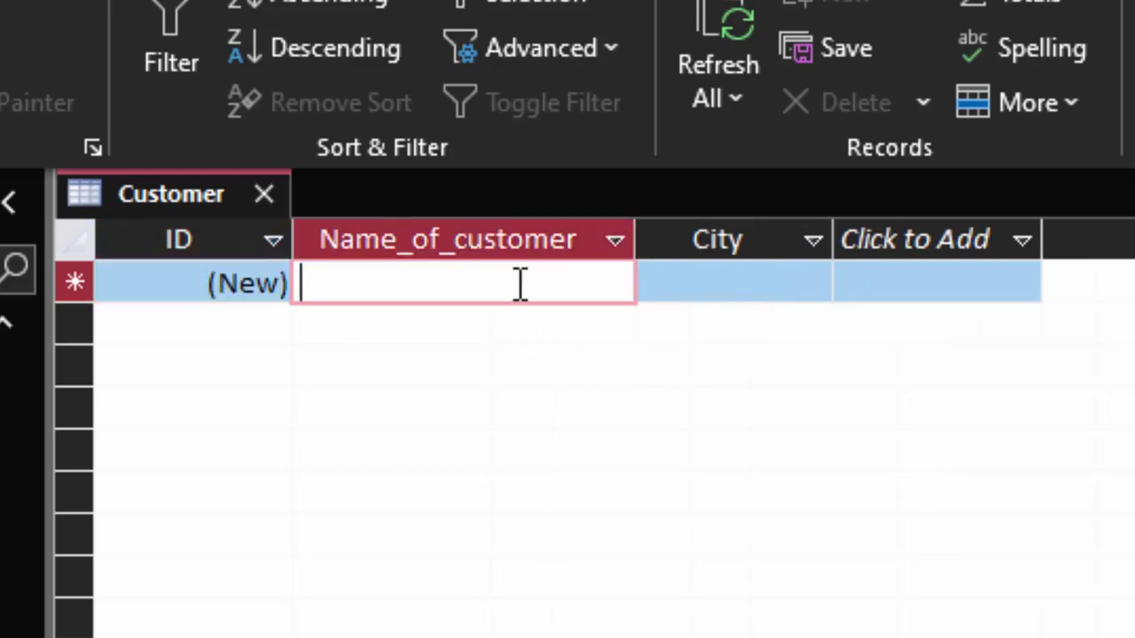
pyautogui.write('L')
pyautogui.write('okesh')
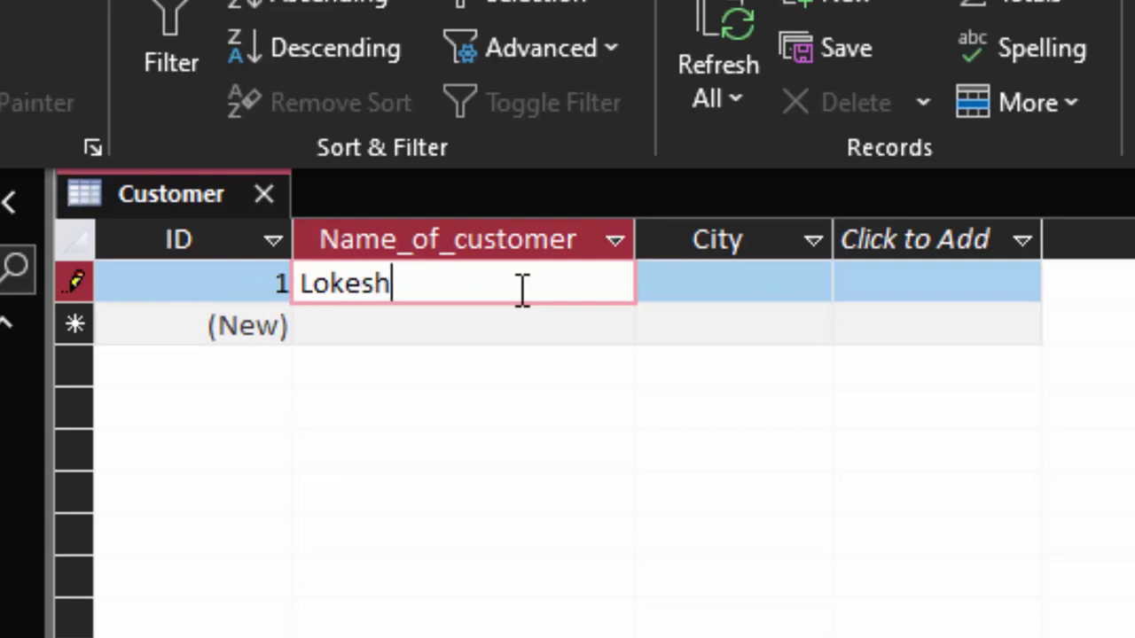
pyautogui.press('Tab')
# Step: Set the first customer's city to Deoria and type the second customer's name in a new record
pyautogui.write('D')
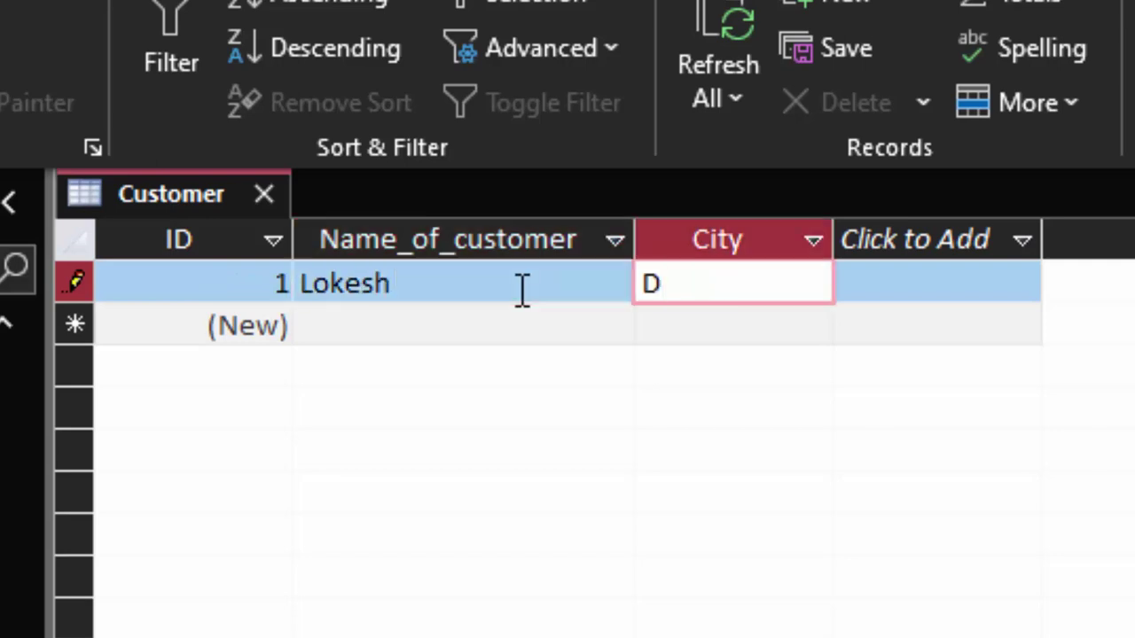
pyautogui.write('eoria')
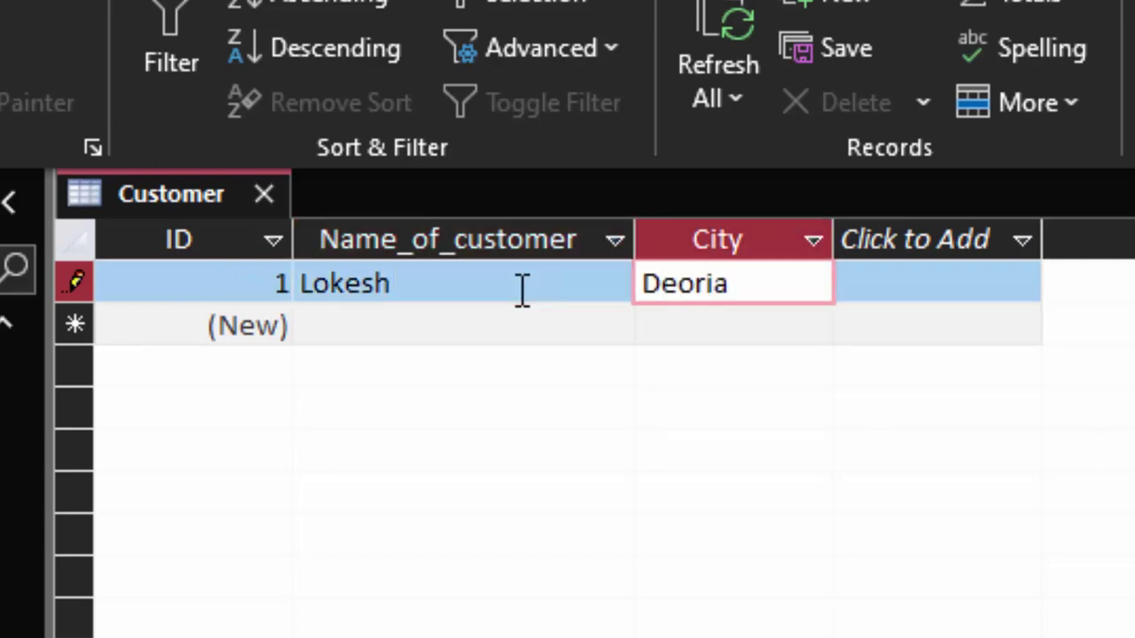
pyautogui.press('Tab')
pyautogui.press('Tab')
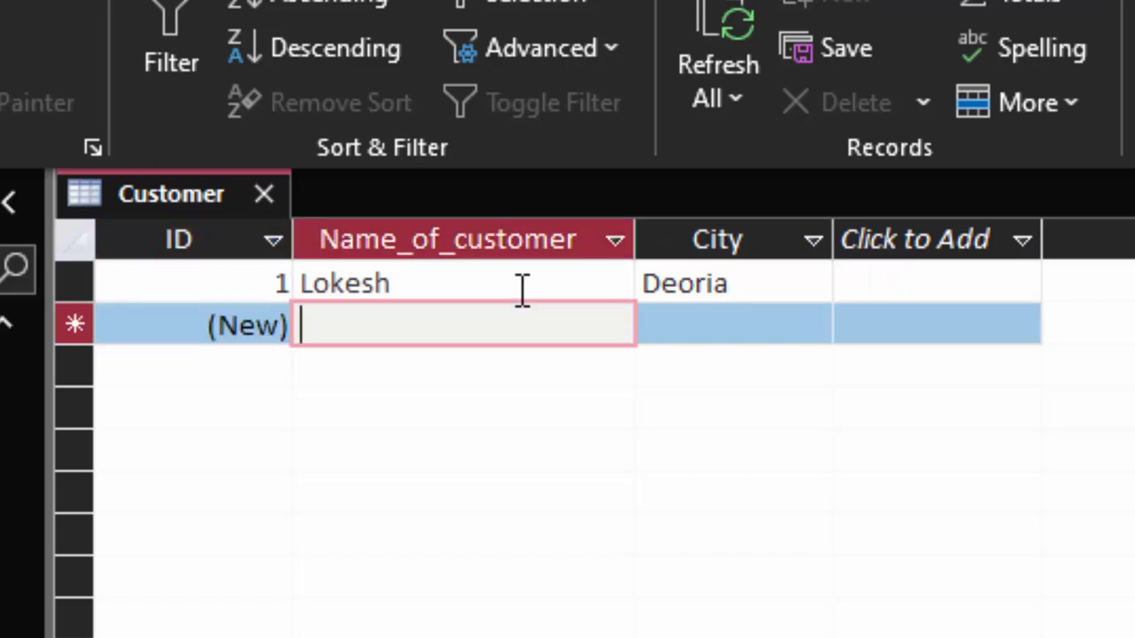
pyautogui.write('Man')
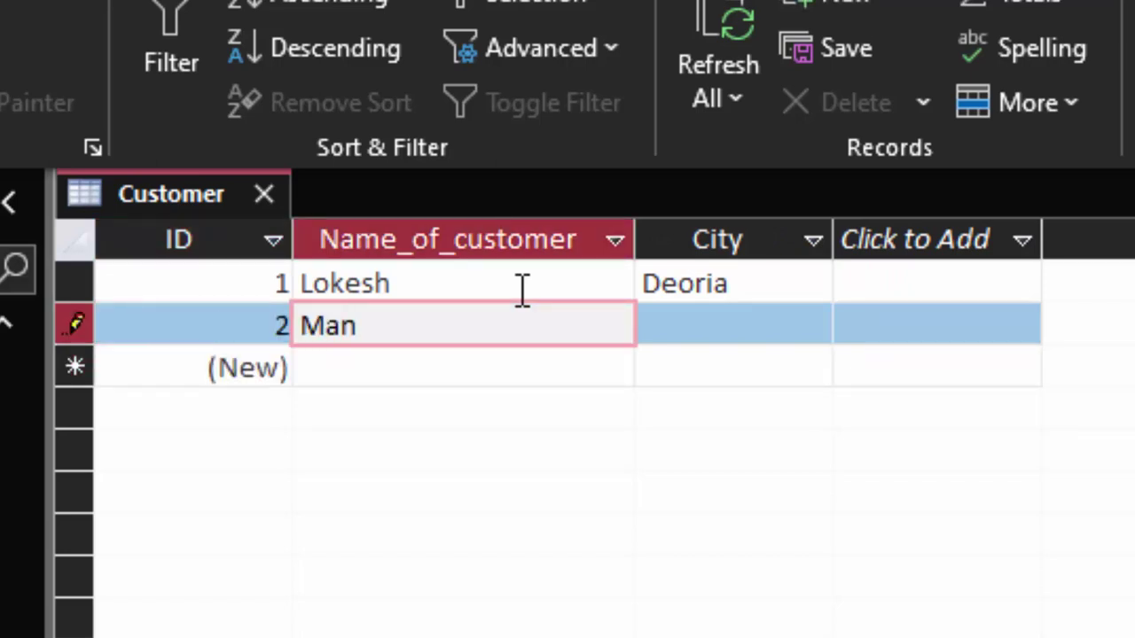
pyautogui.write('oj')
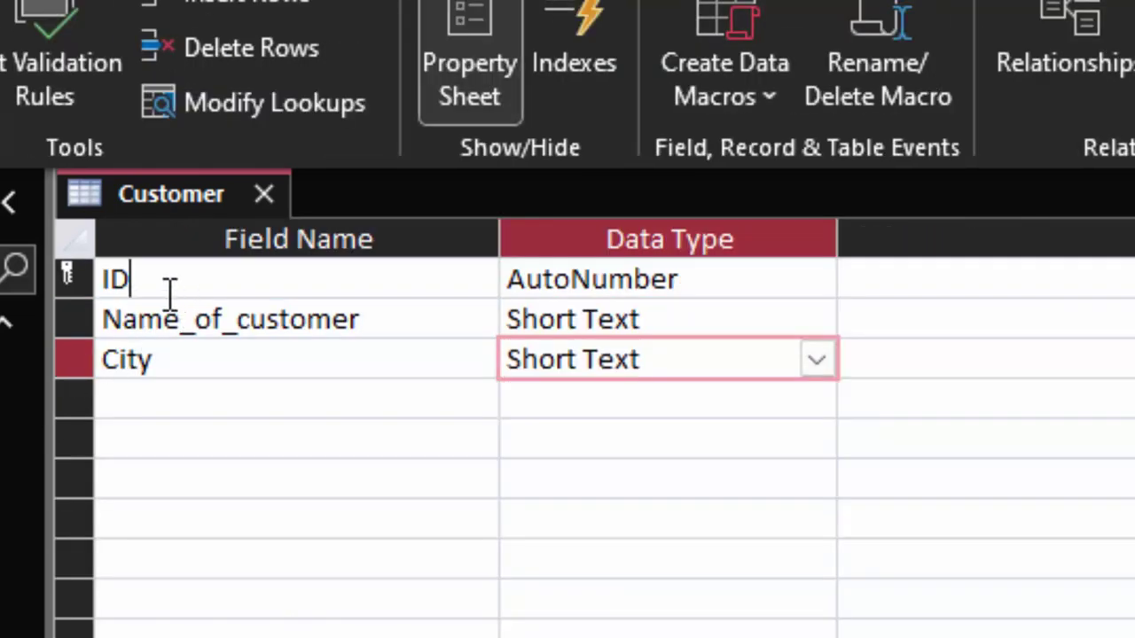
# Step: Rename the ID field to Customer_id and make it Short Text
pyautogui.click(105, 280)
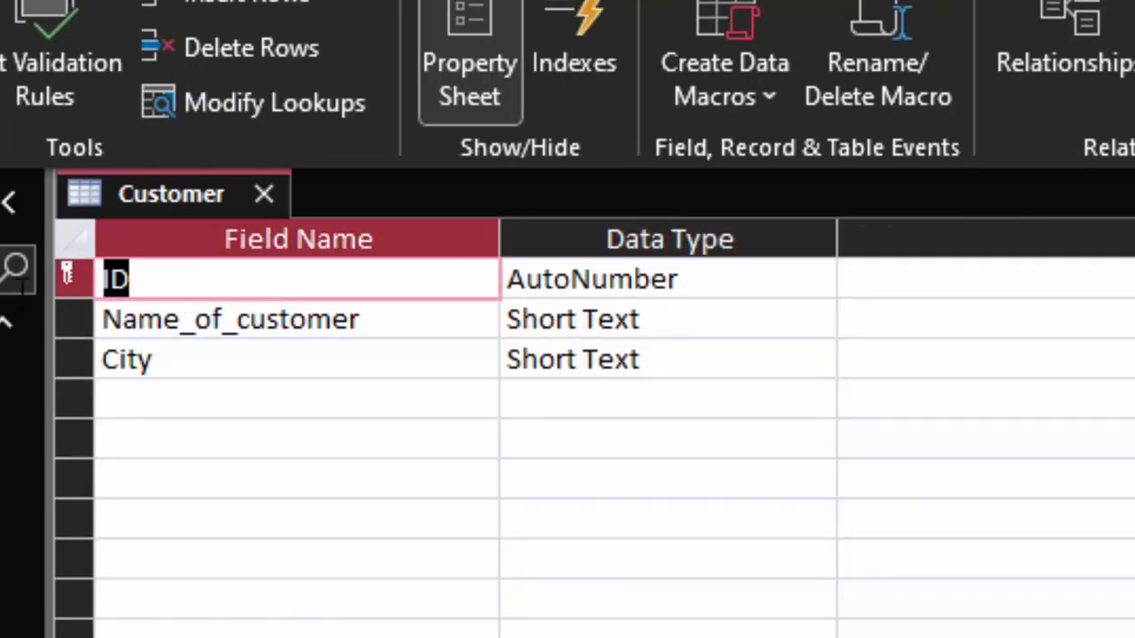
pyautogui.press('BackSpace')
pyautogui.write('C')
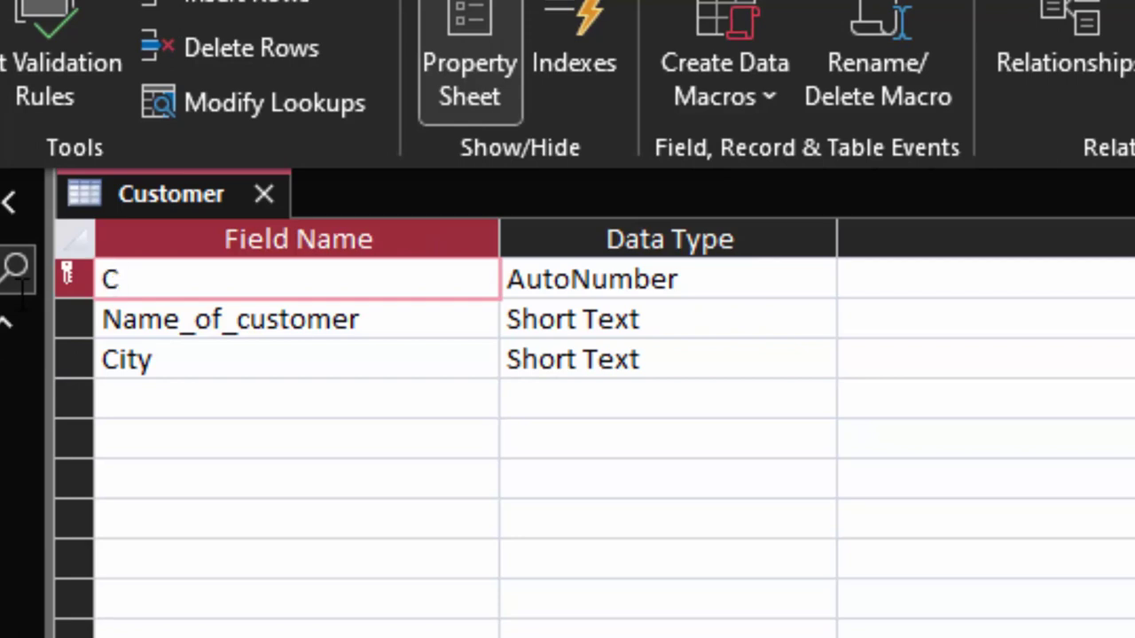
pyautogui.write('ustome')
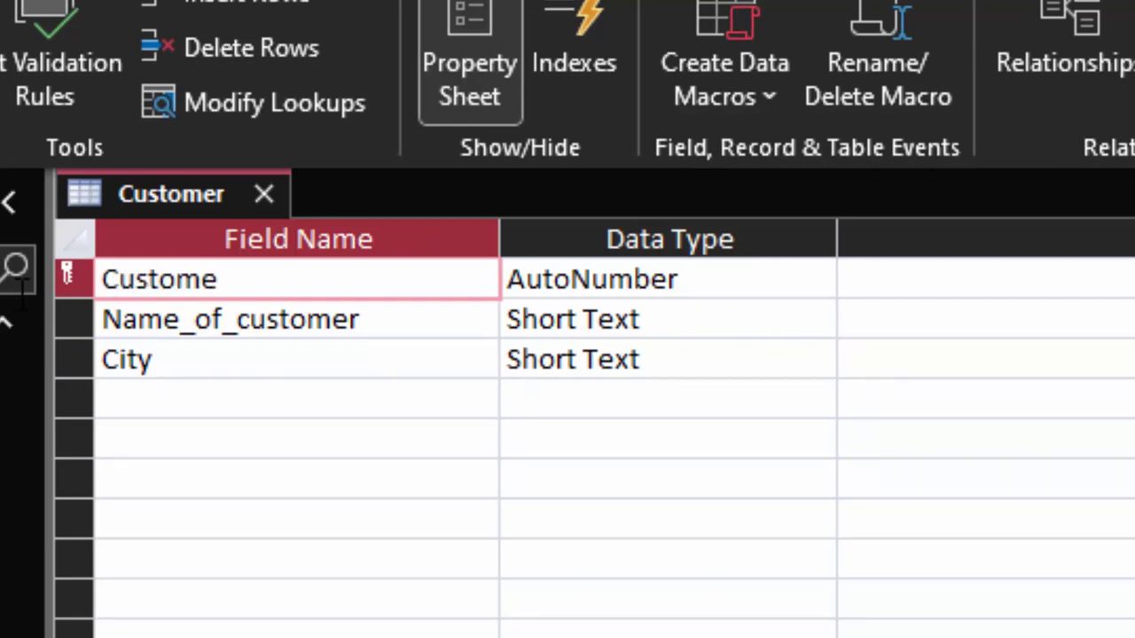
pyautogui.write('r_id')
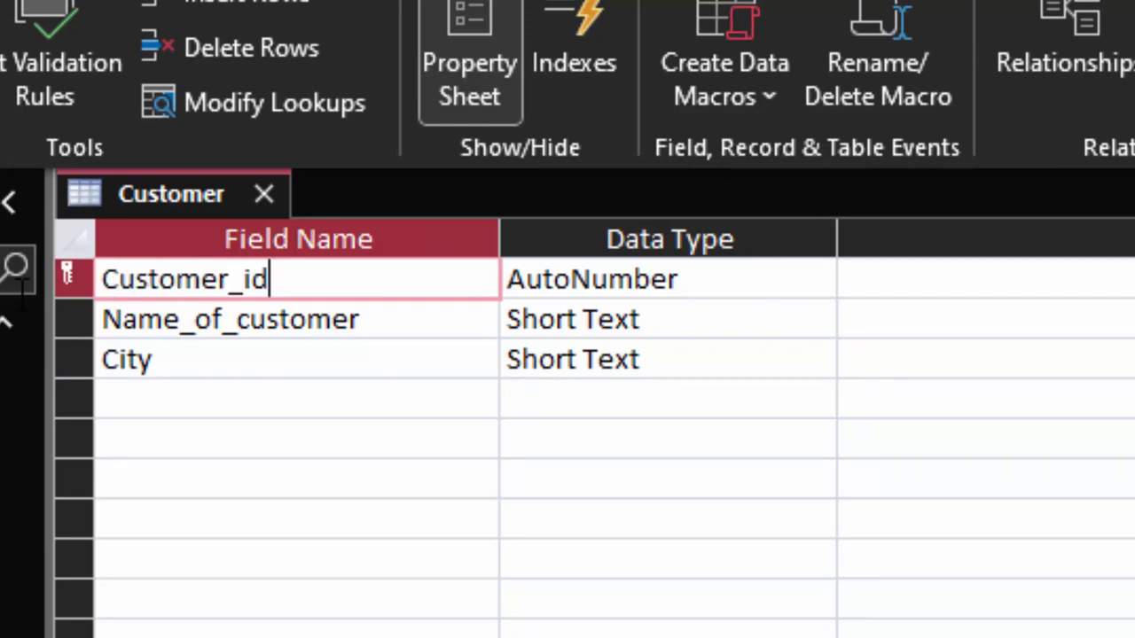
pyautogui.click(744, 277)
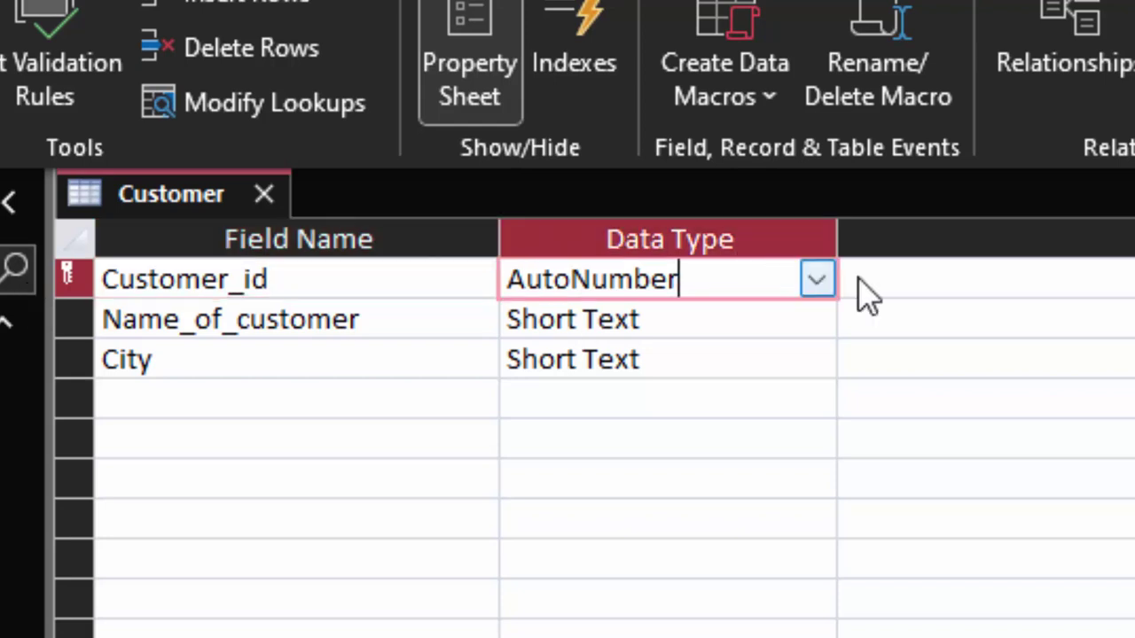
pyautogui.click(816, 280)
pyautogui.click(707, 319)
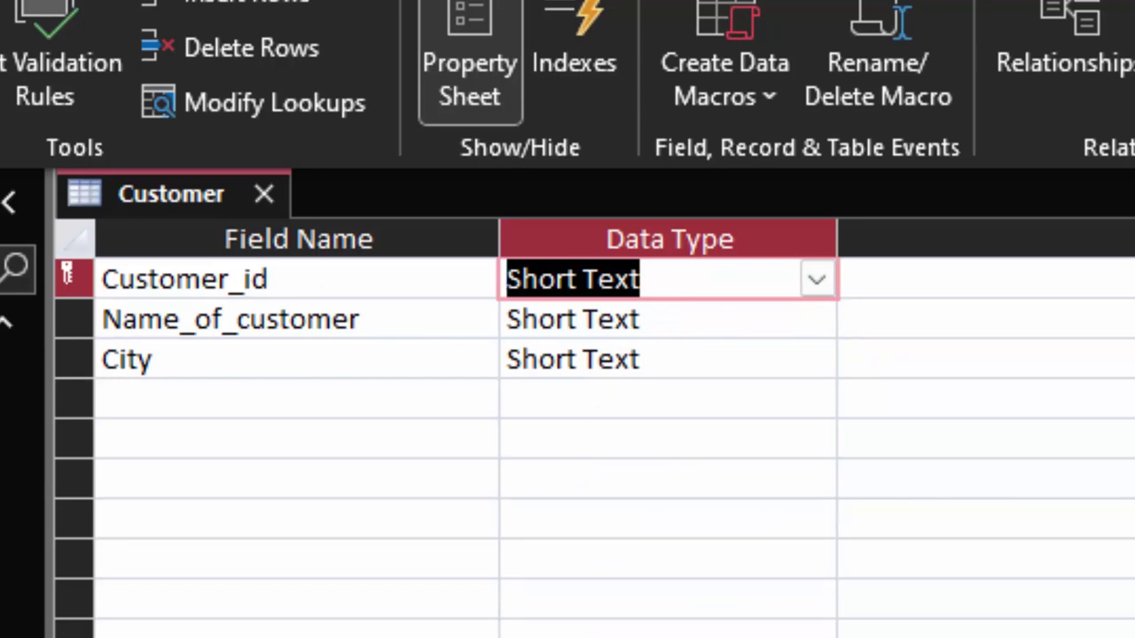
# Step: Add a new field named id with the Number data type
pyautogui.click(288, 398)
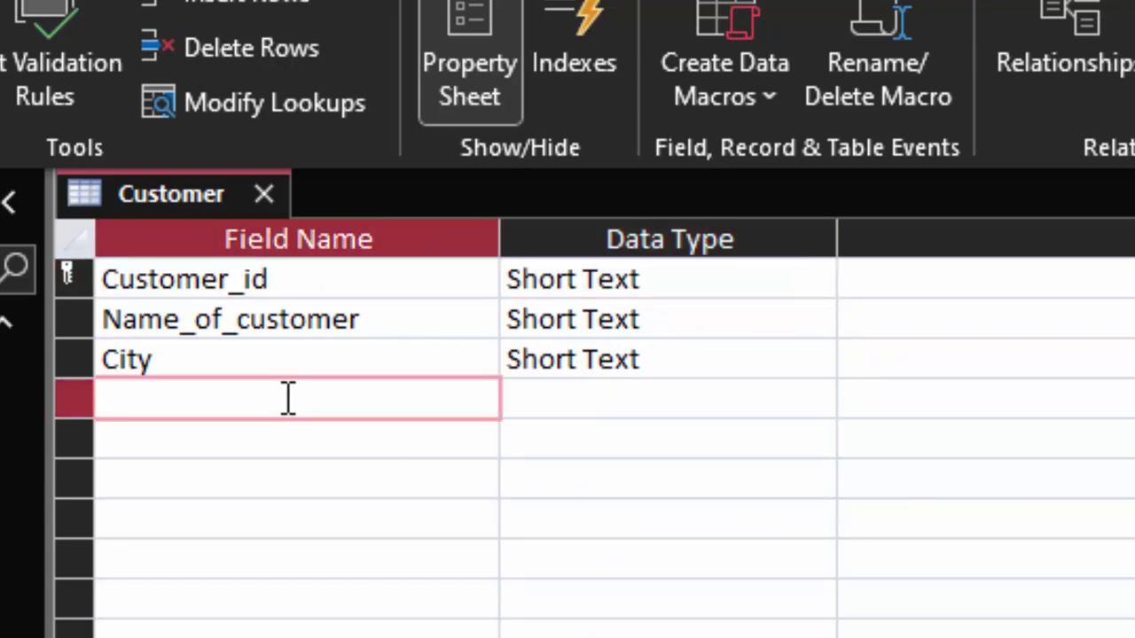
pyautogui.write('id')
pyautogui.press('Tab')
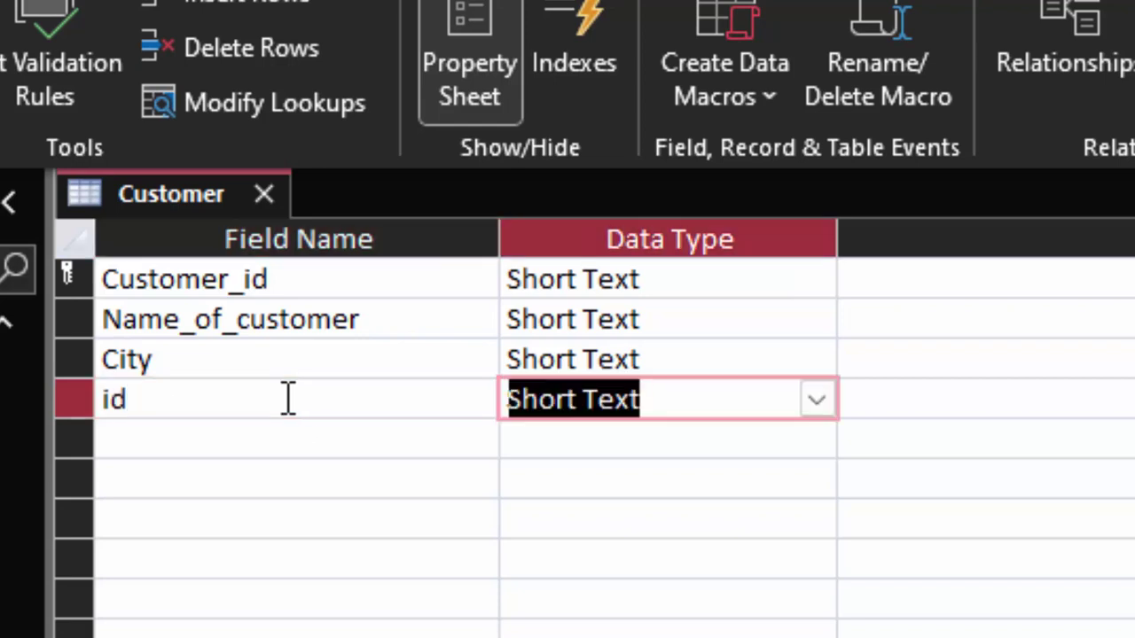
pyautogui.click(817, 400)
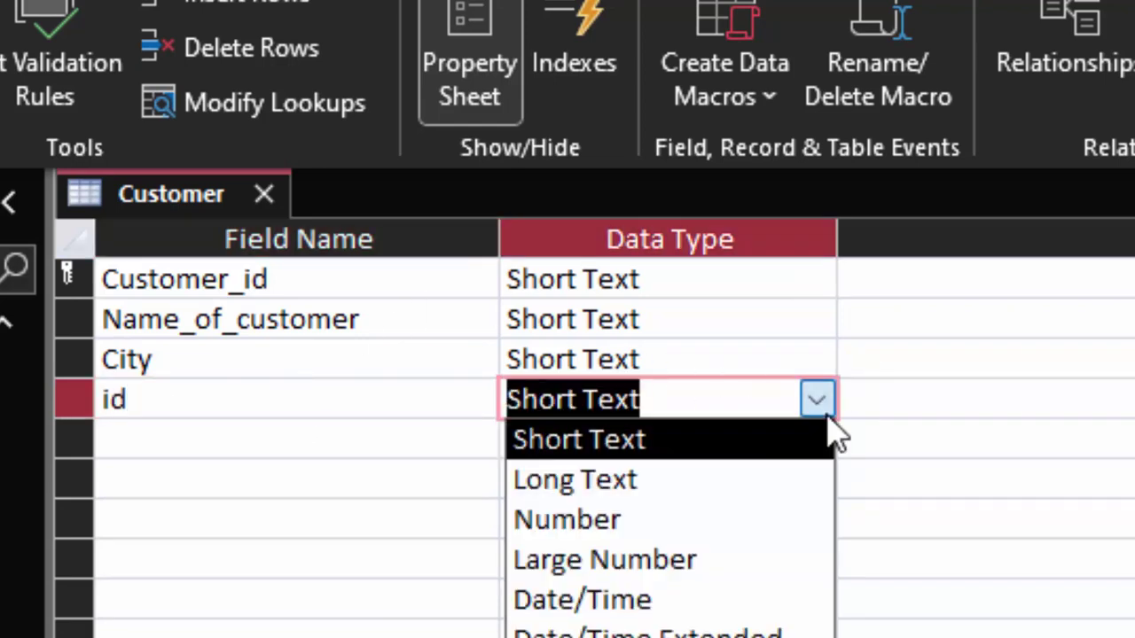
pyautogui.click(603, 519)
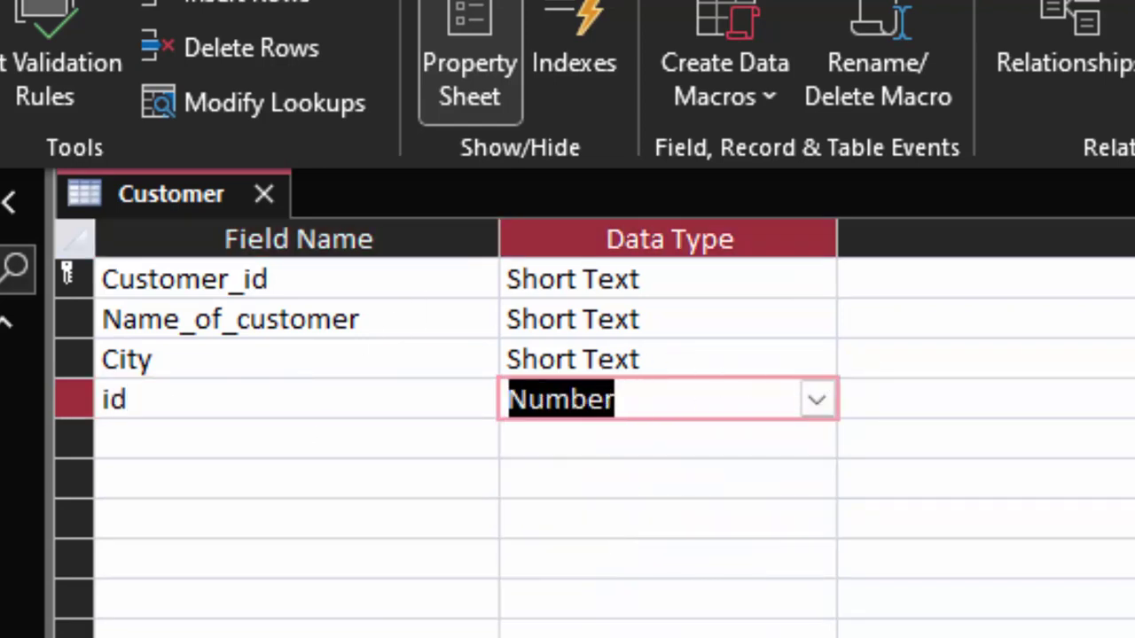
# Step: Save the design and enter Gorakhpur as the second customer's city
pyautogui.press('Return')
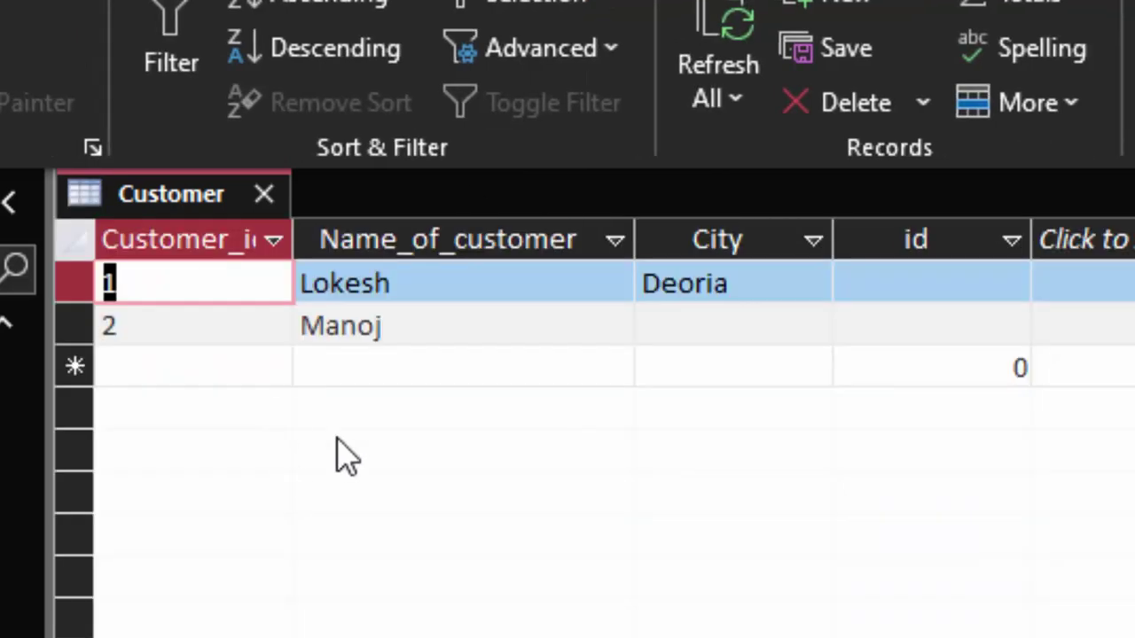
pyautogui.click(704, 326)
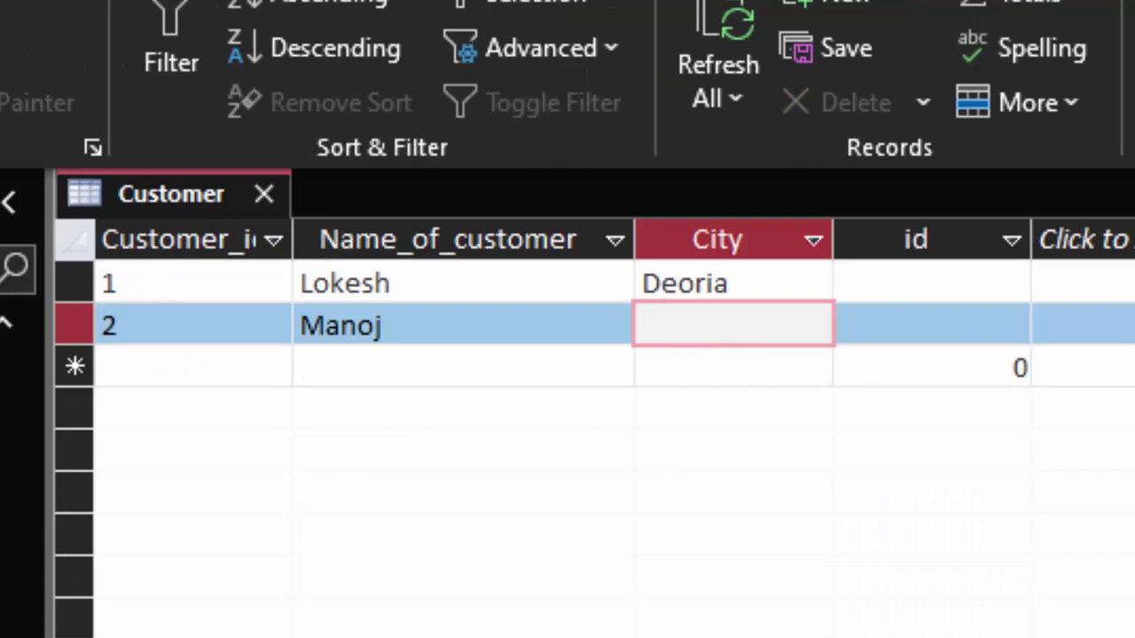
pyautogui.write('Go')
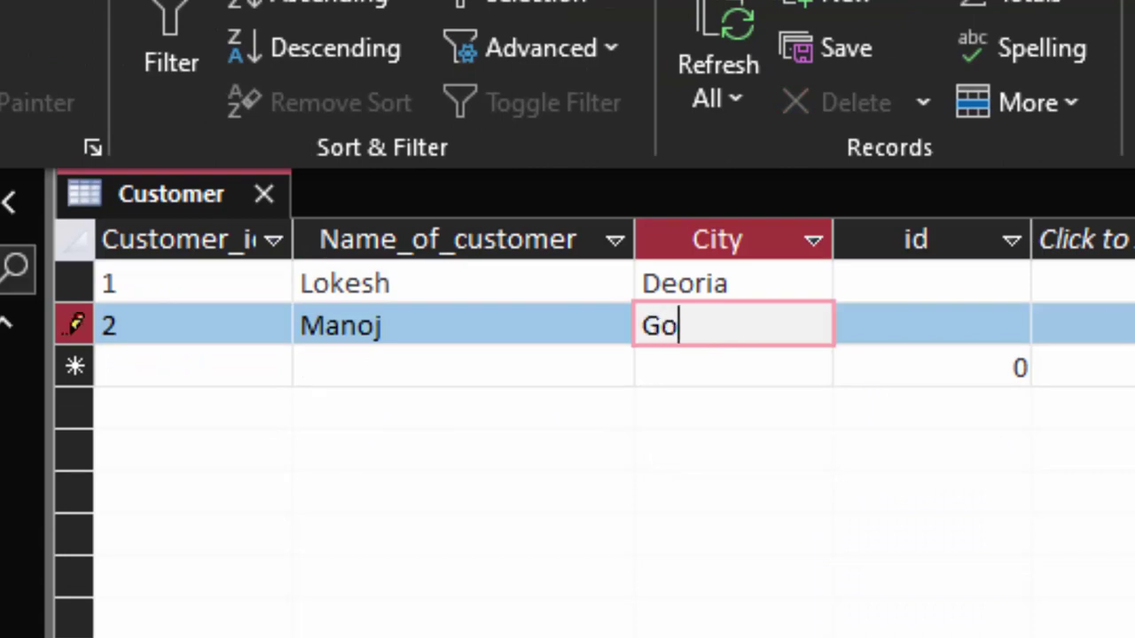
pyautogui.write('rakhp')
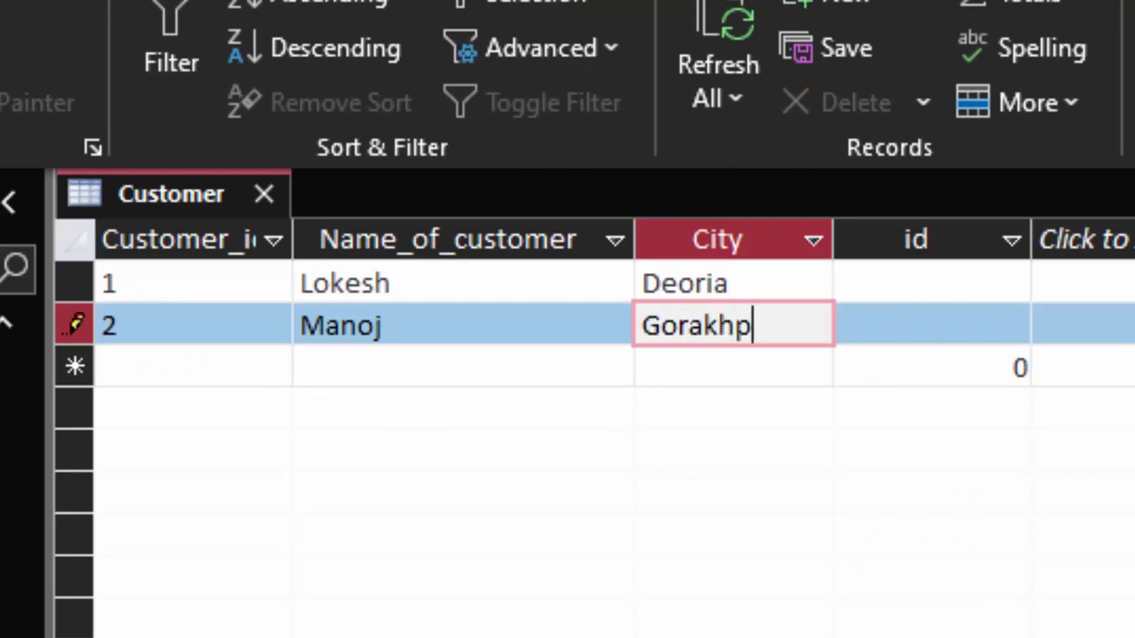
pyautogui.write('ur')
pyautogui.press('Tab')
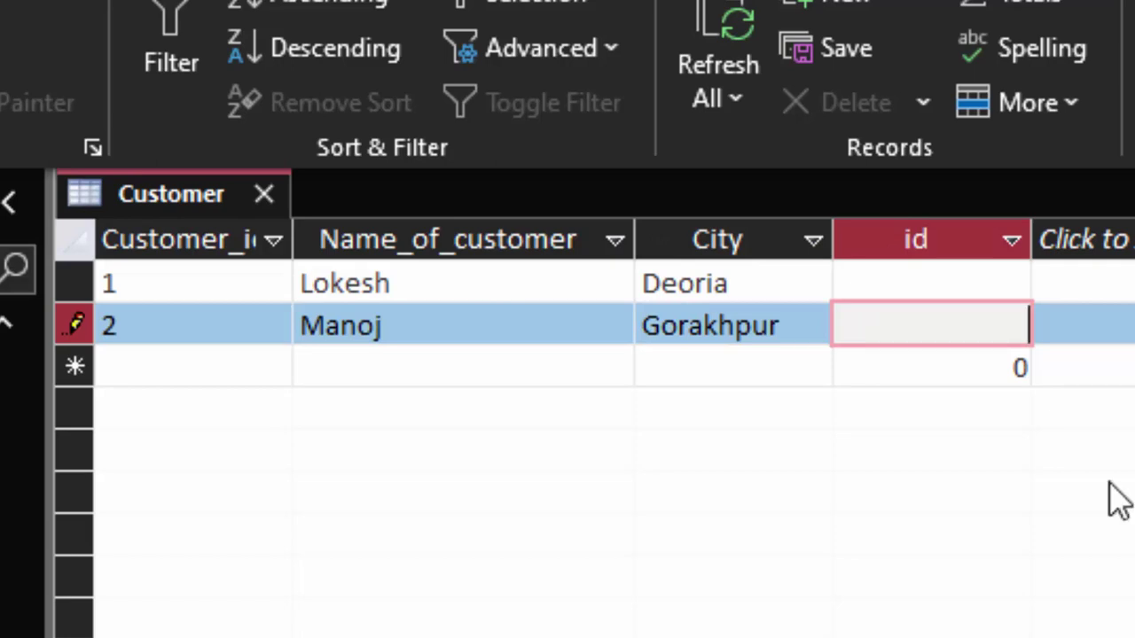
# Step: Fill the id values 1 and 2 for both records and widen the Customer_id column
pyautogui.click(1002, 293)
pyautogui.write('1')
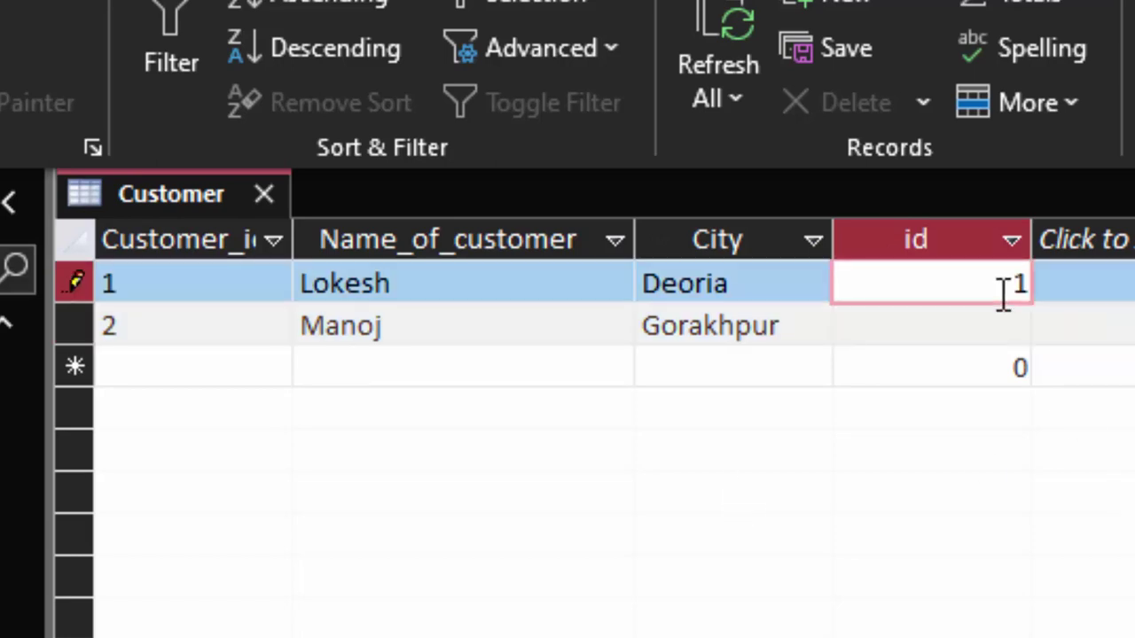
pyautogui.press('Tab')
pyautogui.press('Tab')
pyautogui.press('Tab')
pyautogui.press('Tab')
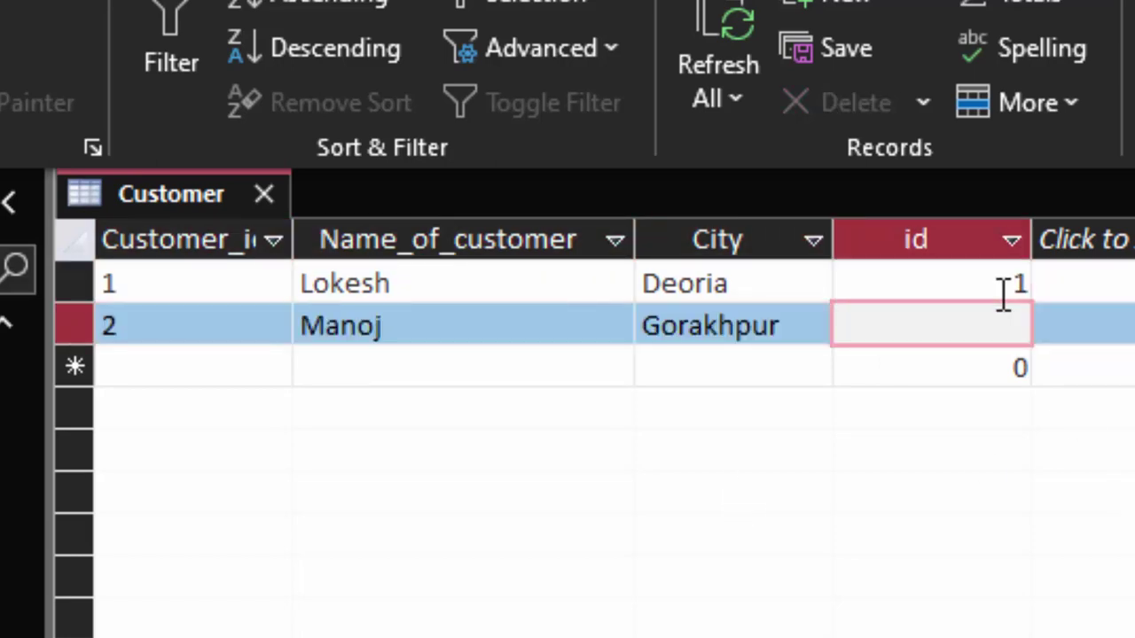
pyautogui.write('2')
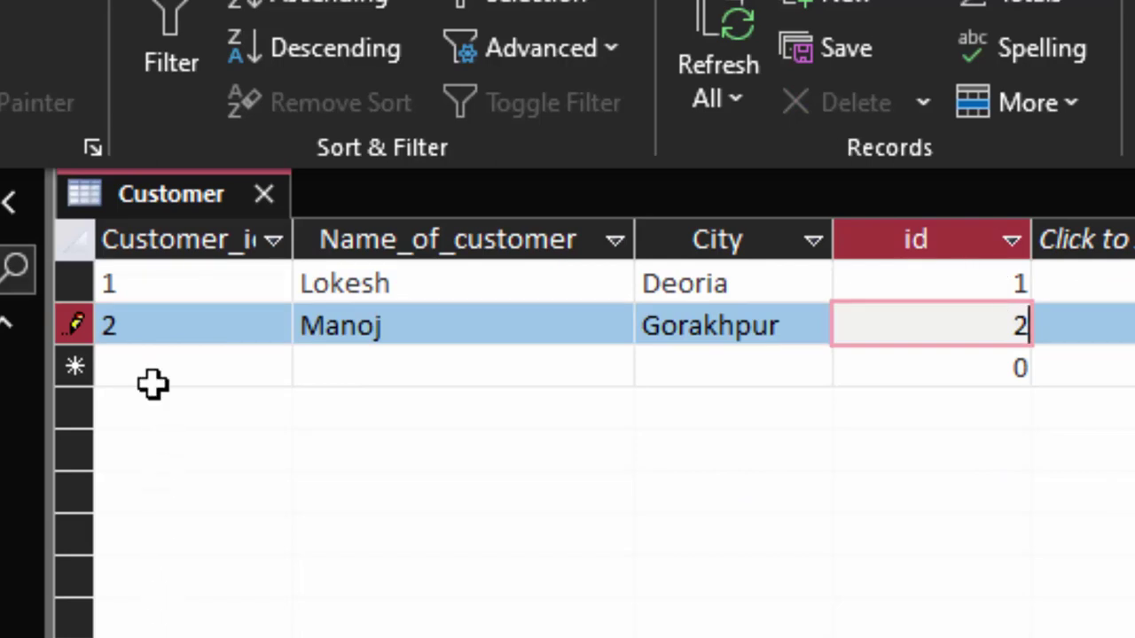
pyautogui.click(149, 282)
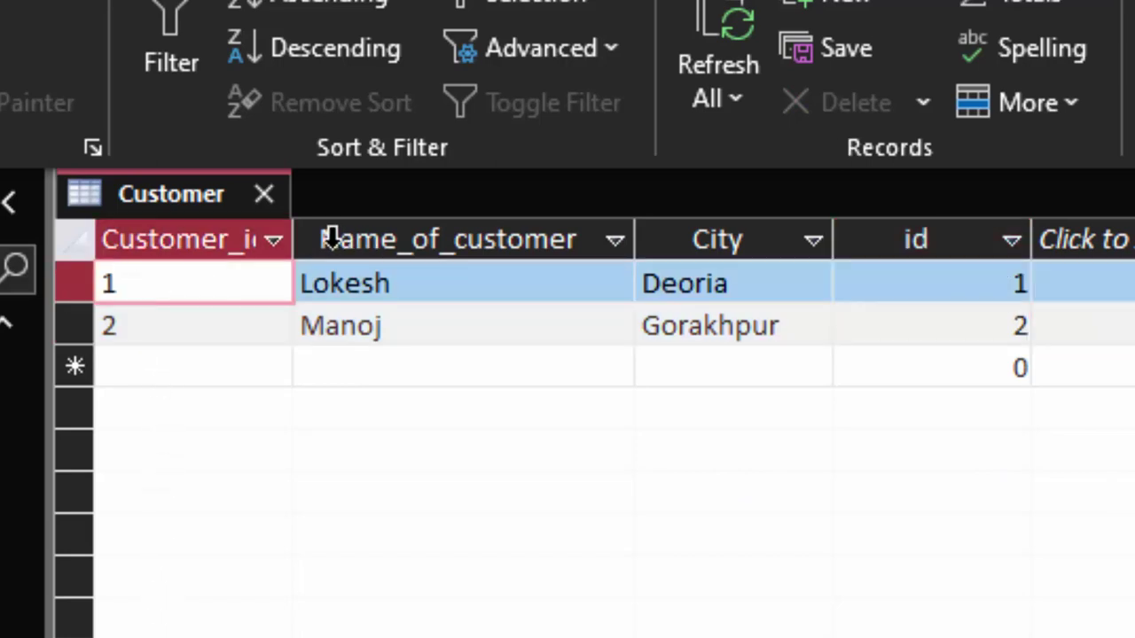
pyautogui.moveTo(299, 237); pyautogui.dragTo(424, 306)
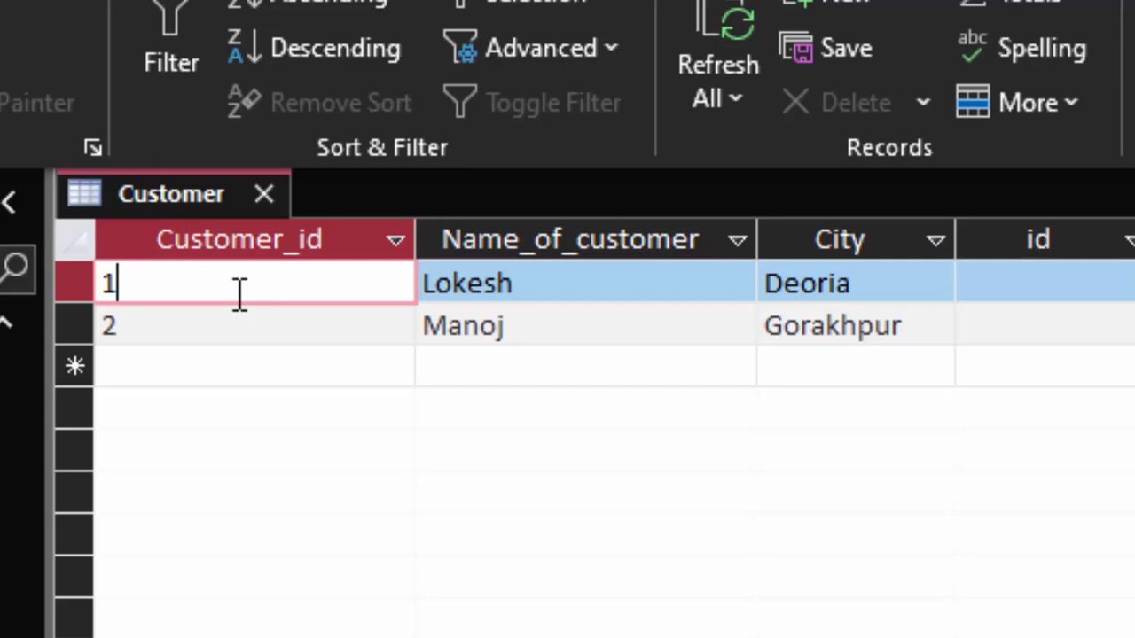
# Step: Replace the two Customer_id values with CU01 and CU02
pyautogui.click(102, 284)
pyautogui.press('Delete')
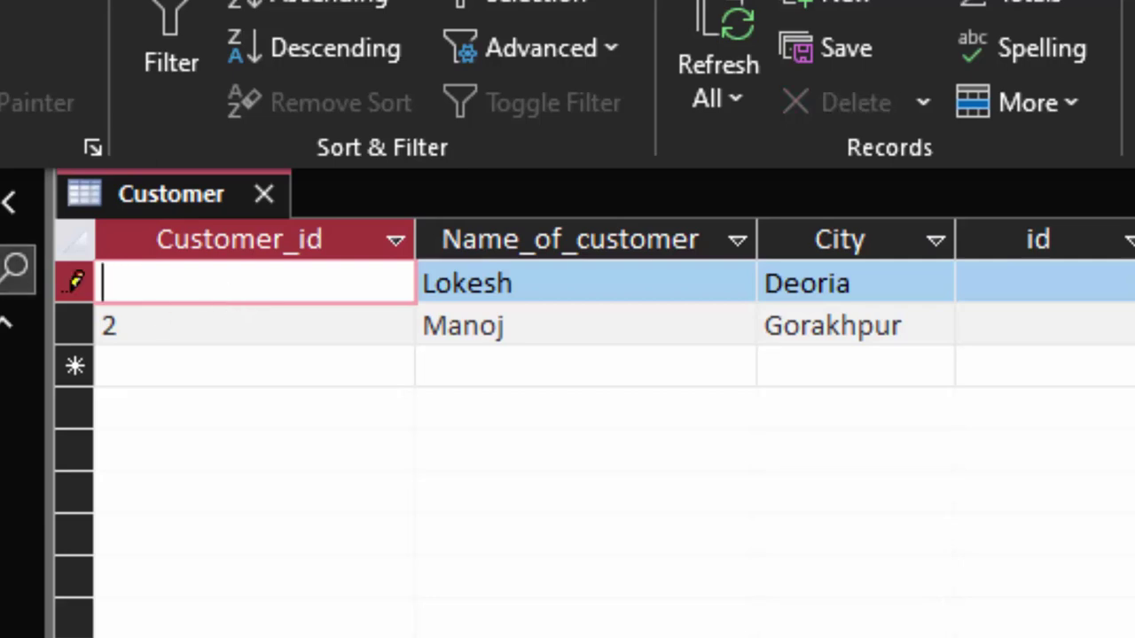
pyautogui.write('CU0')
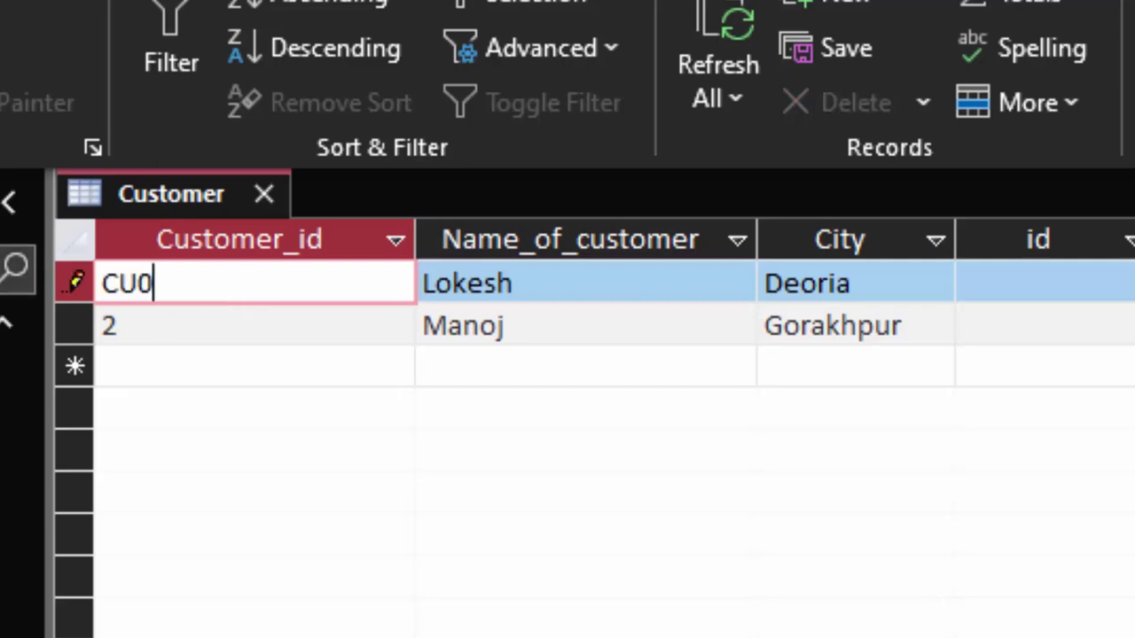
pyautogui.write('1')
pyautogui.press('Tab')
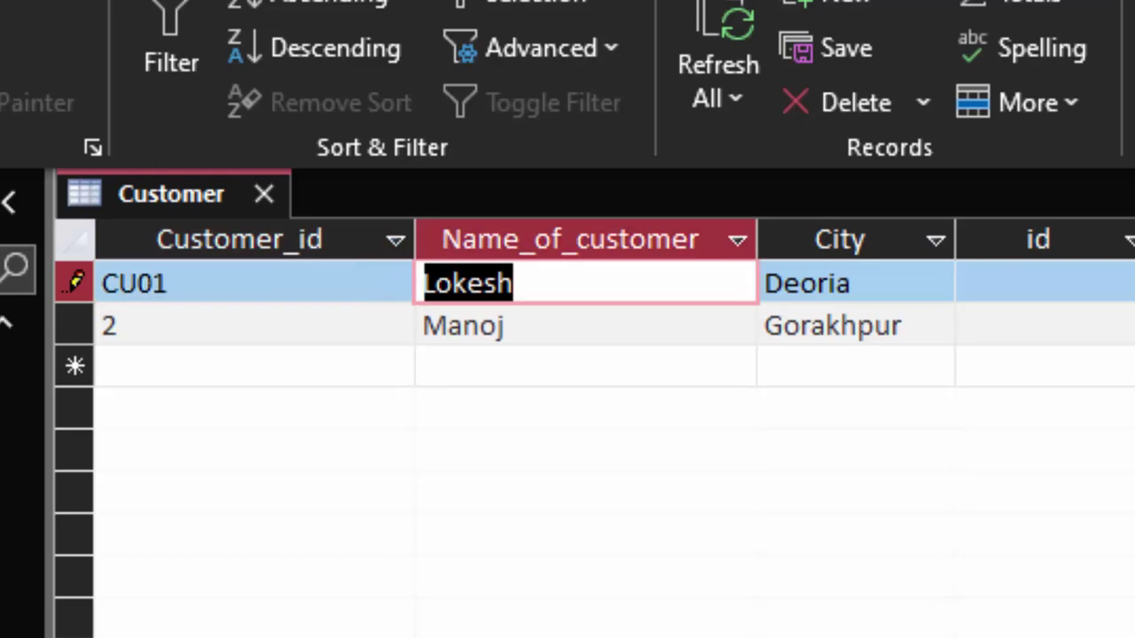
pyautogui.click(106, 325)
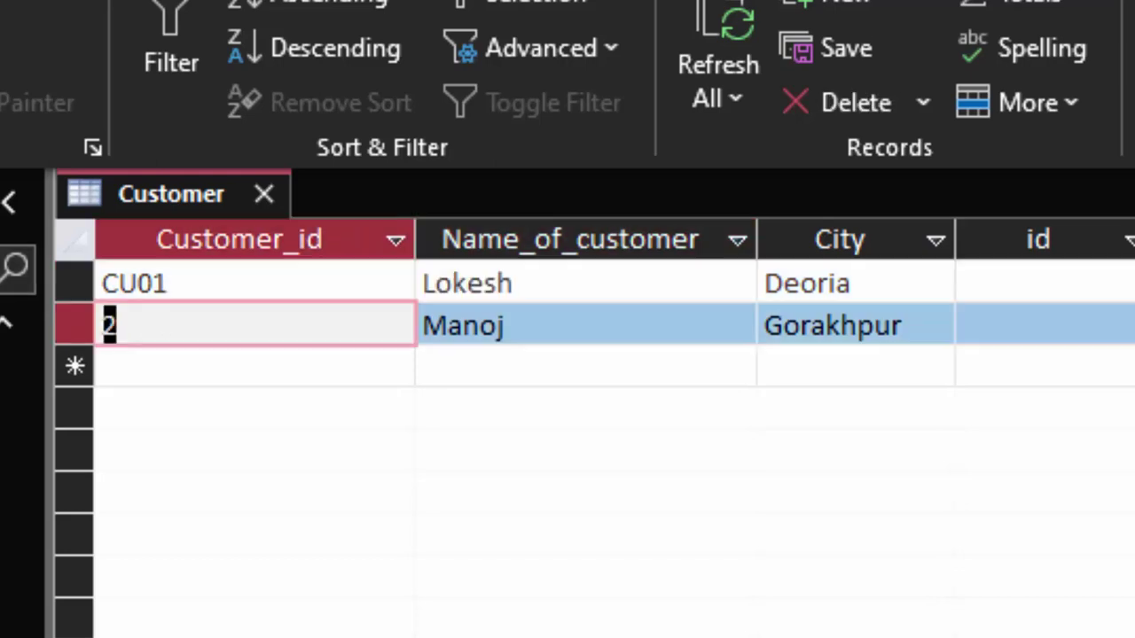
pyautogui.press('BackSpace')
pyautogui.write('C')
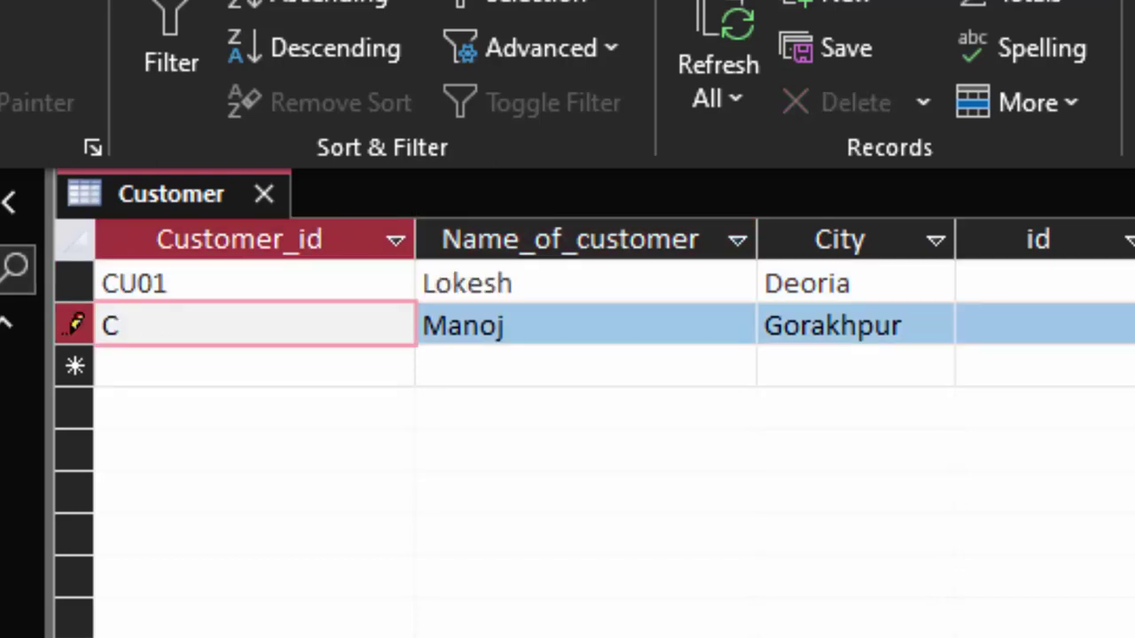
pyautogui.write('U02')
pyautogui.press('Tab')
# Step: Add a third customer record with Customer_id CU03, the customer's name and city Jablpur
pyautogui.press('Tab')
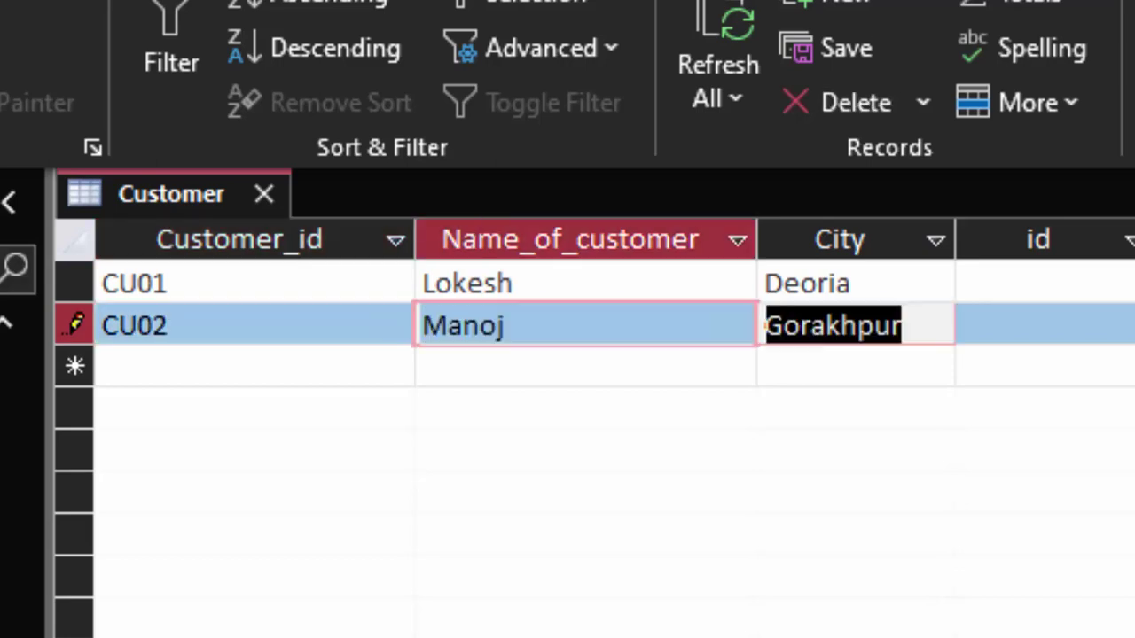
pyautogui.press('Tab')
pyautogui.press('Tab')
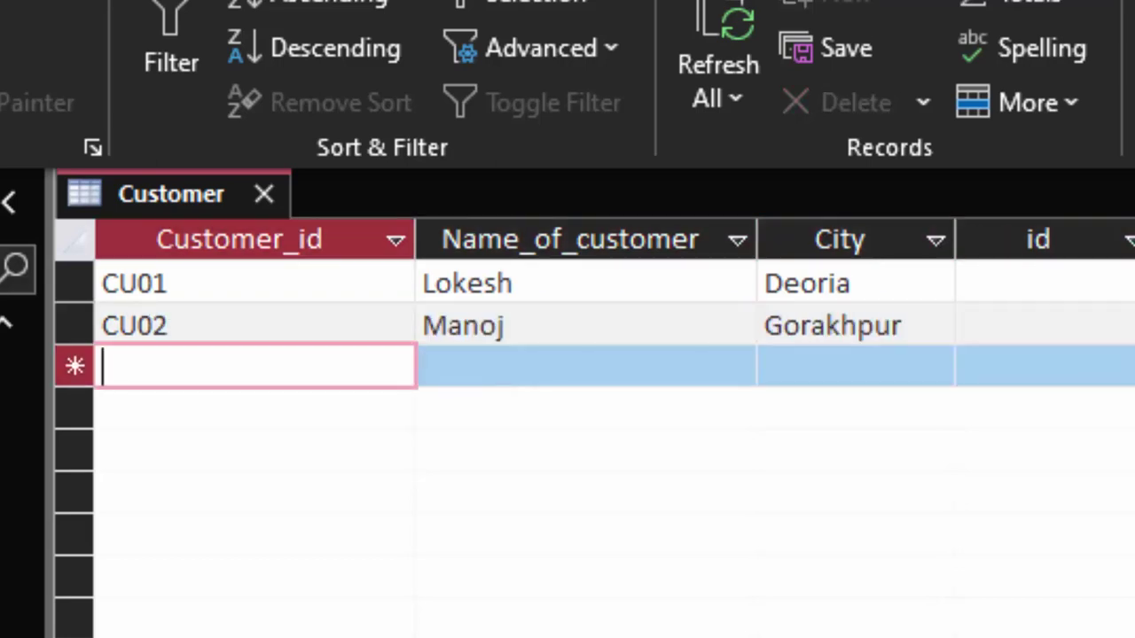
pyautogui.write('CU0')
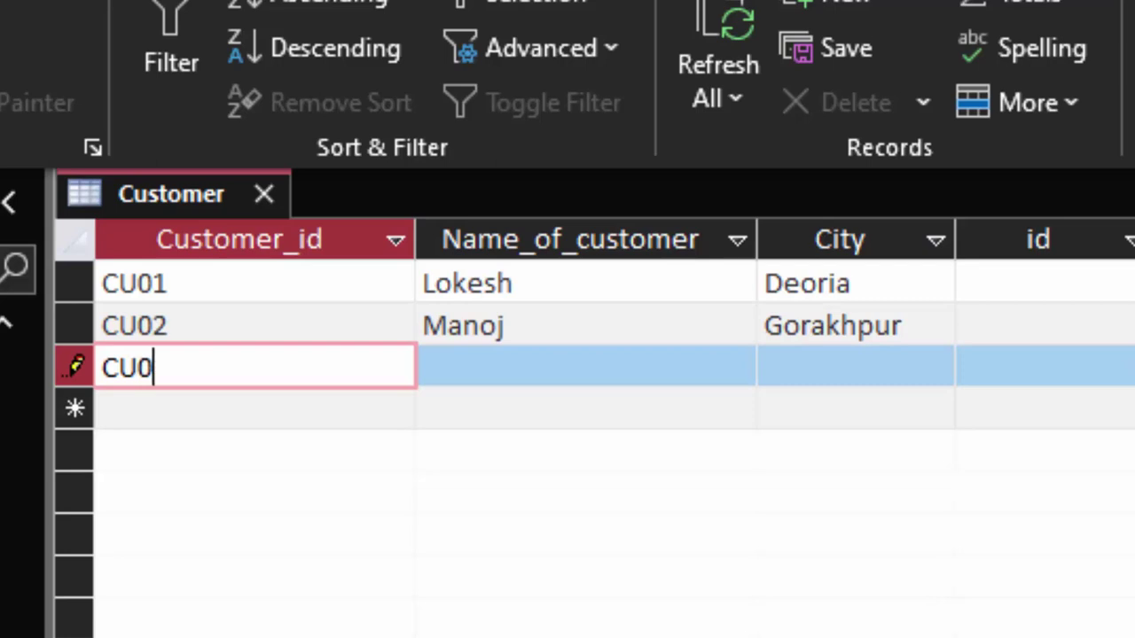
pyautogui.write('3')
pyautogui.press('Tab')
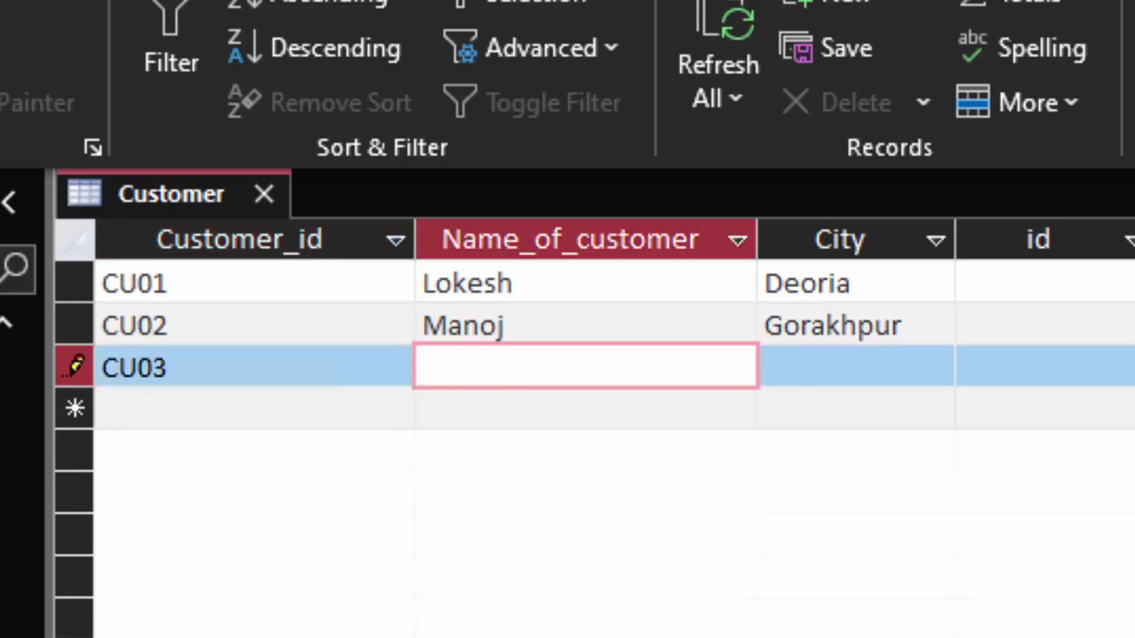
pyautogui.write('Rakes')
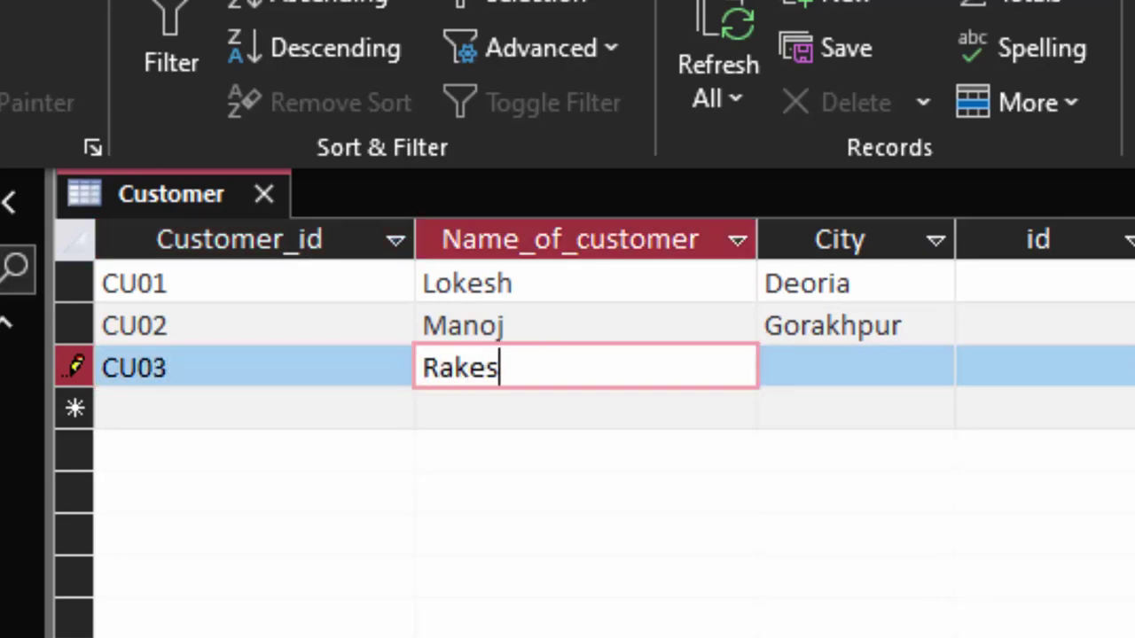
pyautogui.write('h')
pyautogui.press('Tab')
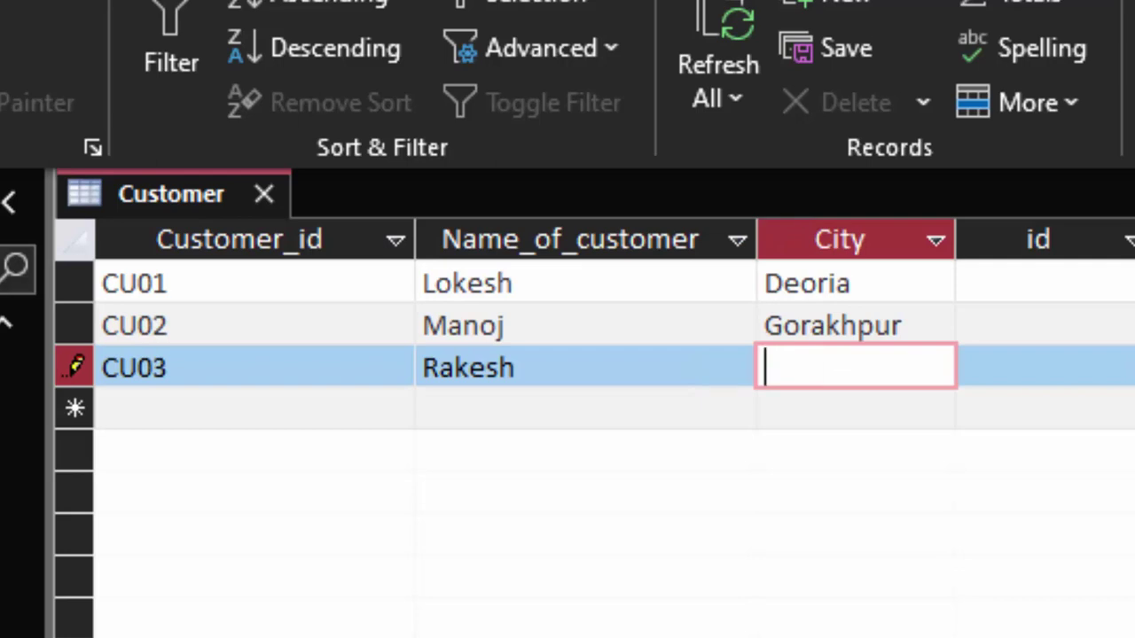
pyautogui.write('Jab')
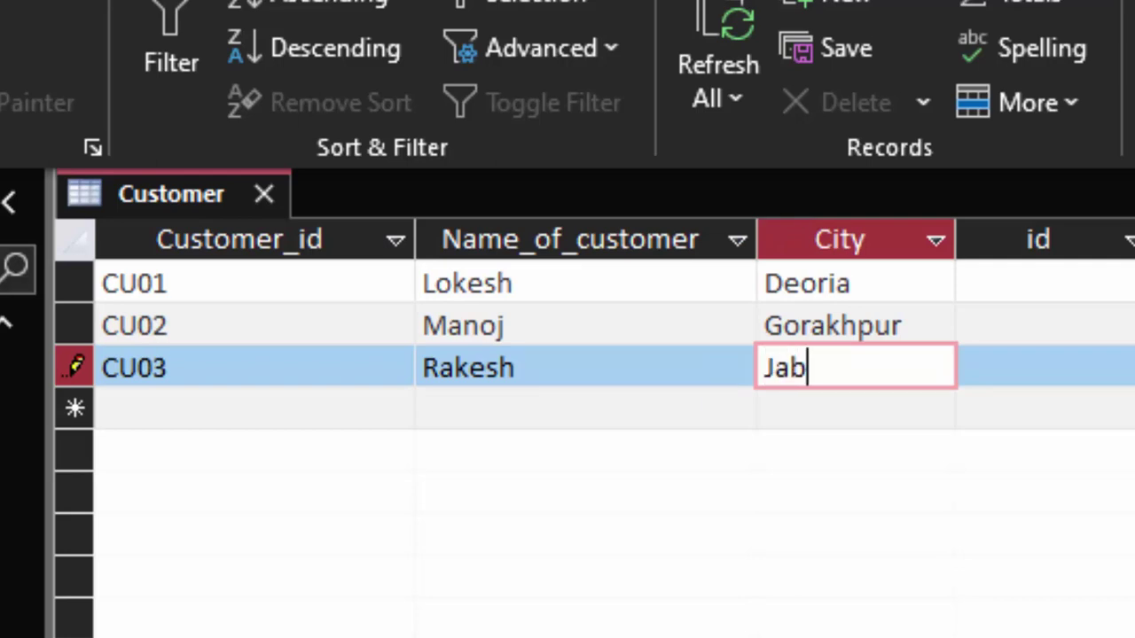
pyautogui.write('lpur')
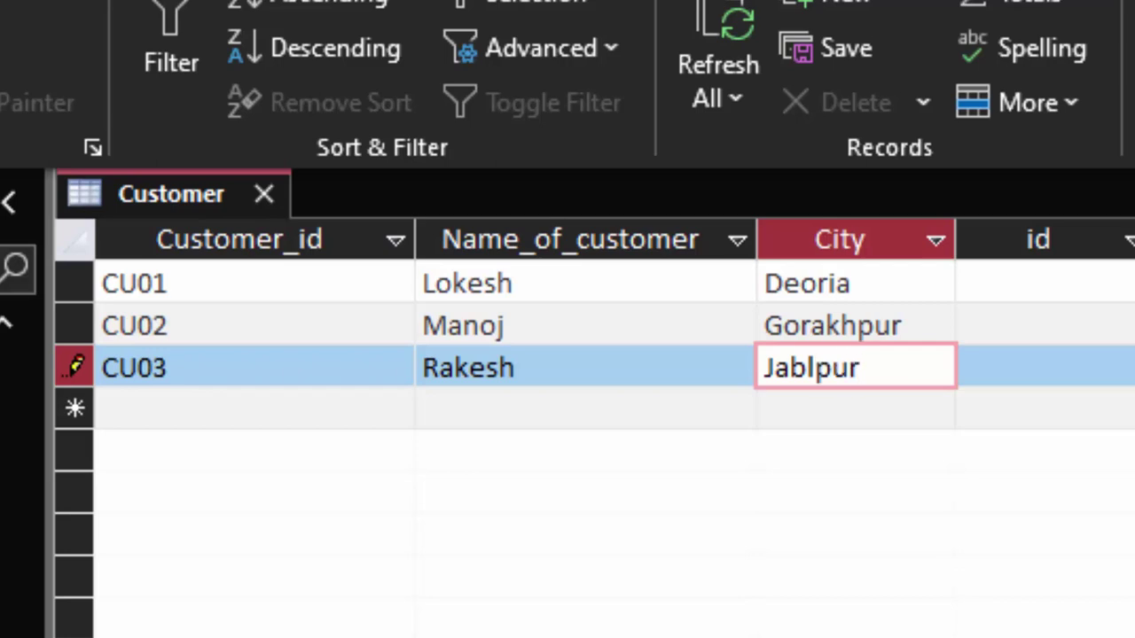
# Step: Save the record, close the Customer table and open the Relationships window
pyautogui.hotkey('ctrl', 's')
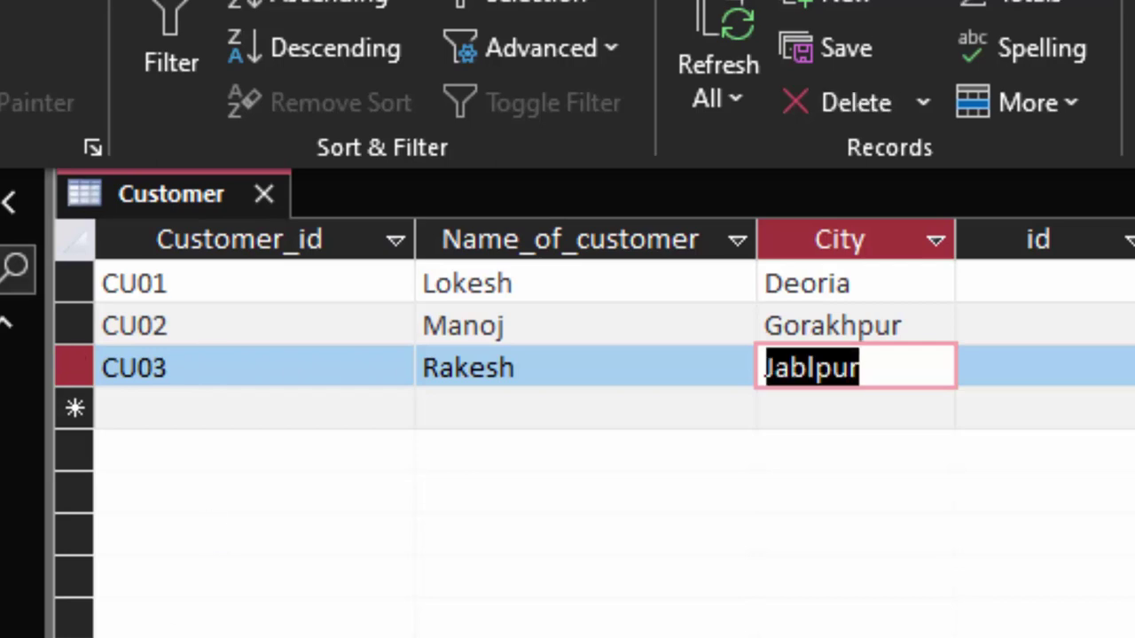
pyautogui.click(265, 195)
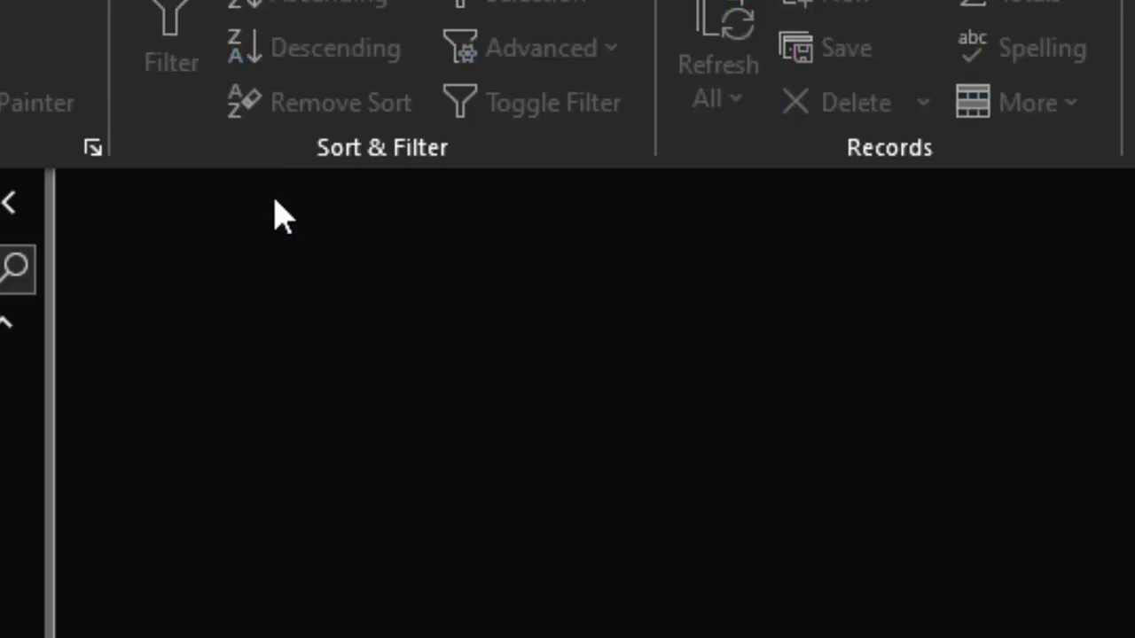
pyautogui.click(576, 123)
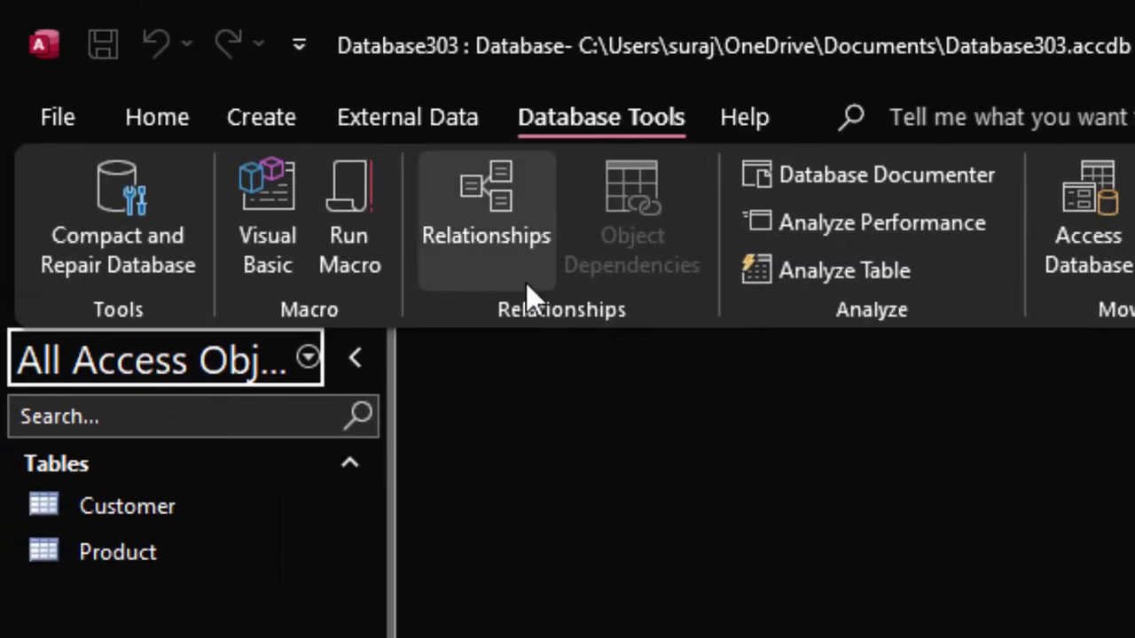
pyautogui.click(454, 189)
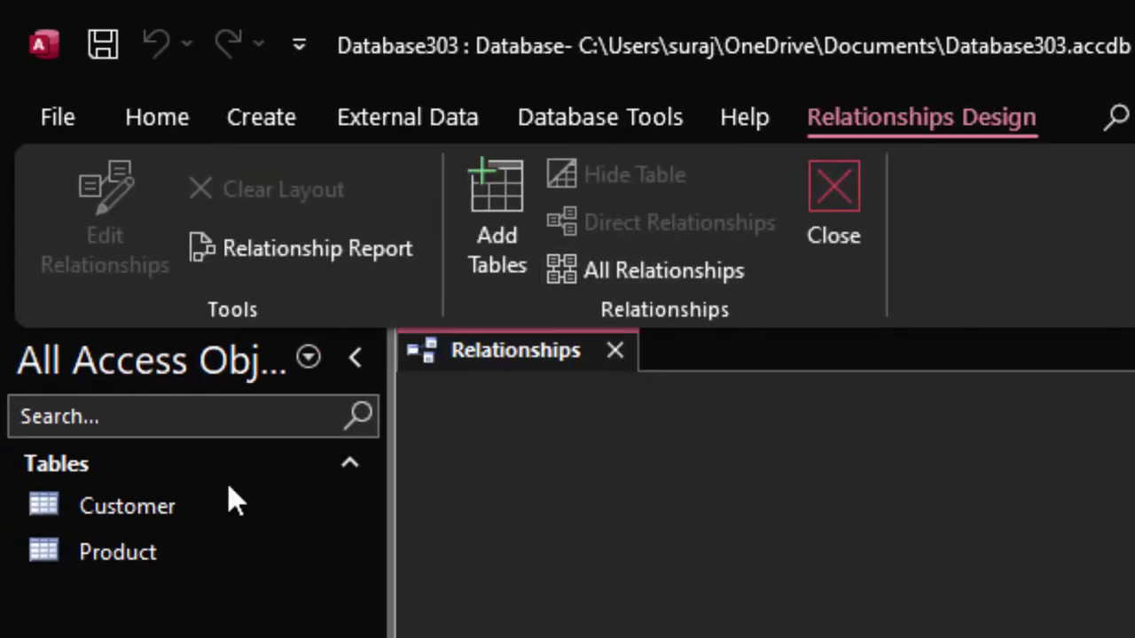
# Step: Add the Customer and Product tables to the relationships layout and arrange them
pyautogui.click(210, 510)
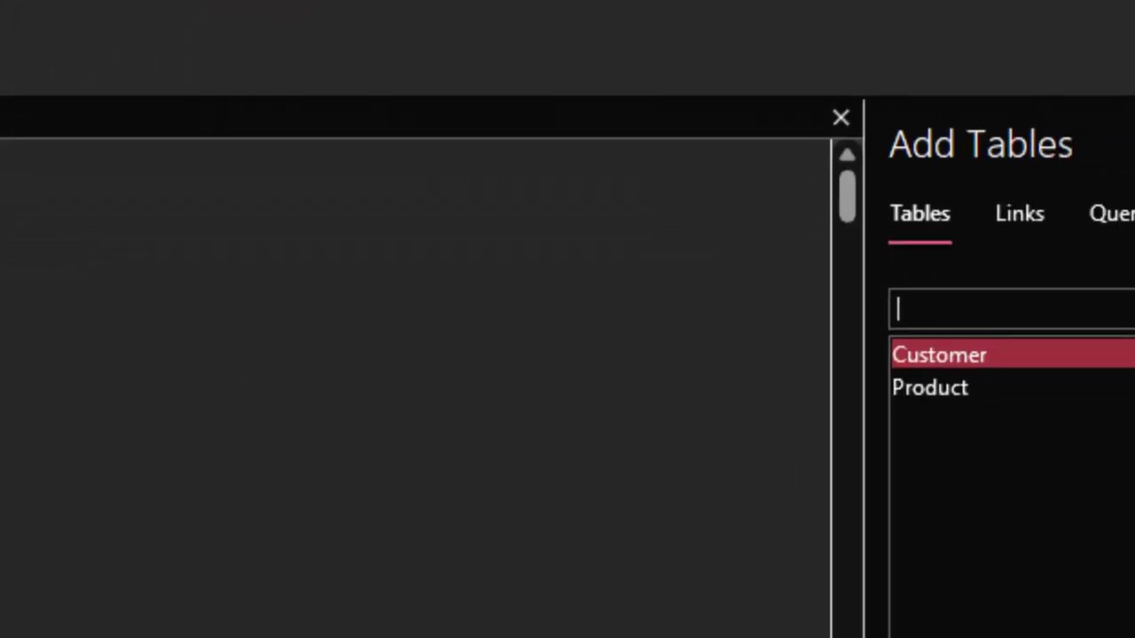
pyautogui.moveTo(127, 506); pyautogui.dragTo(929, 586)
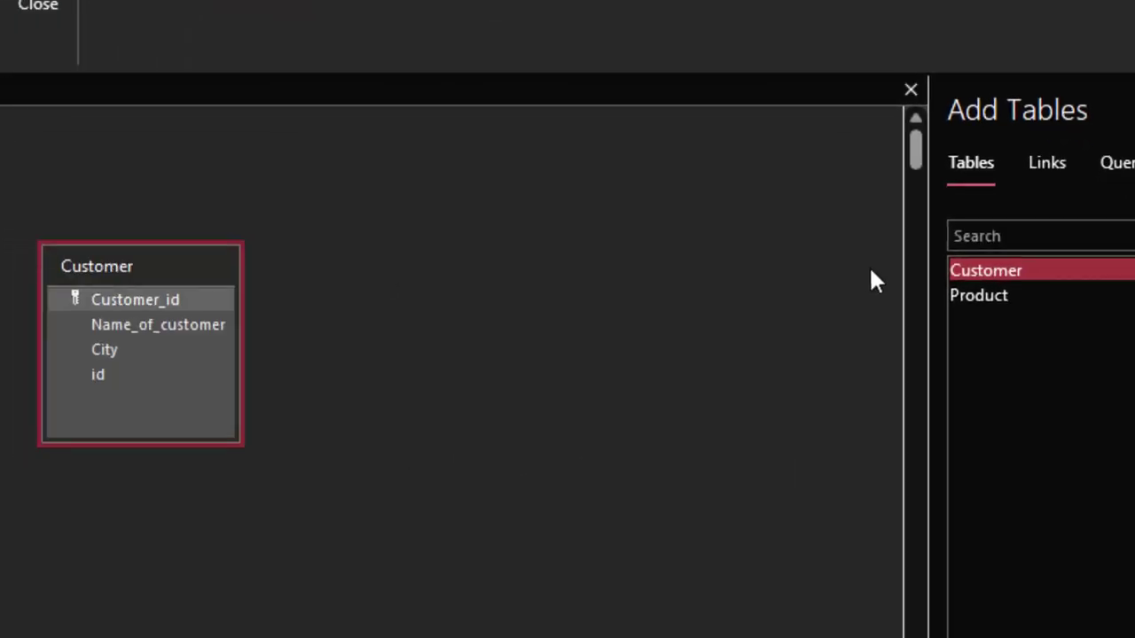
pyautogui.click(1008, 300)
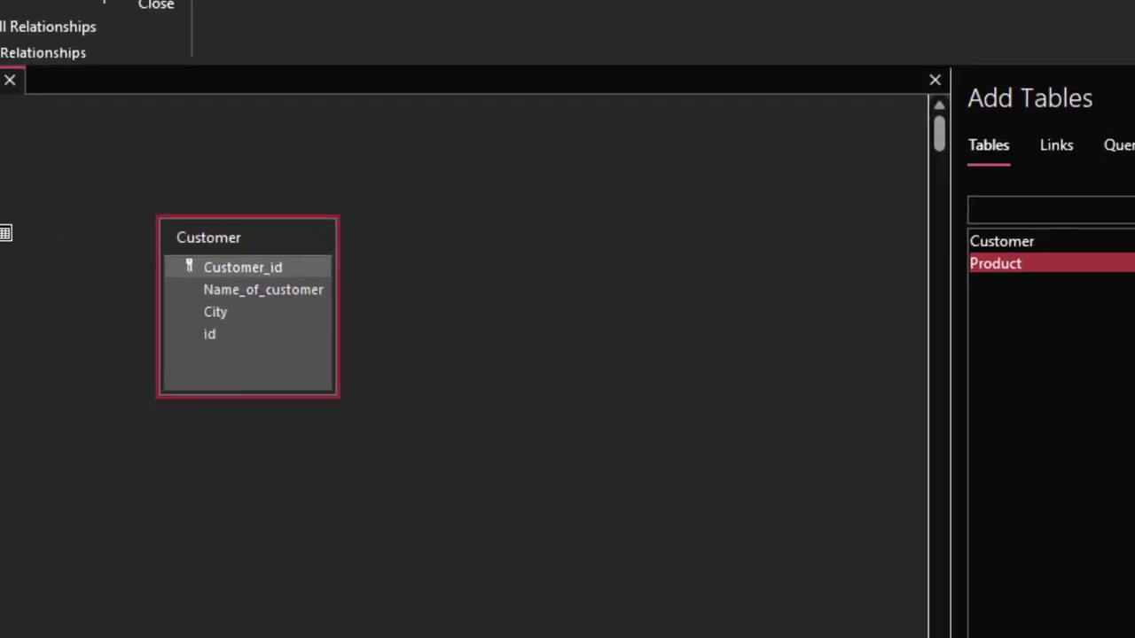
pyautogui.doubleClick(981, 292)
pyautogui.moveTo(332, 224); pyautogui.dragTo(484, 184)
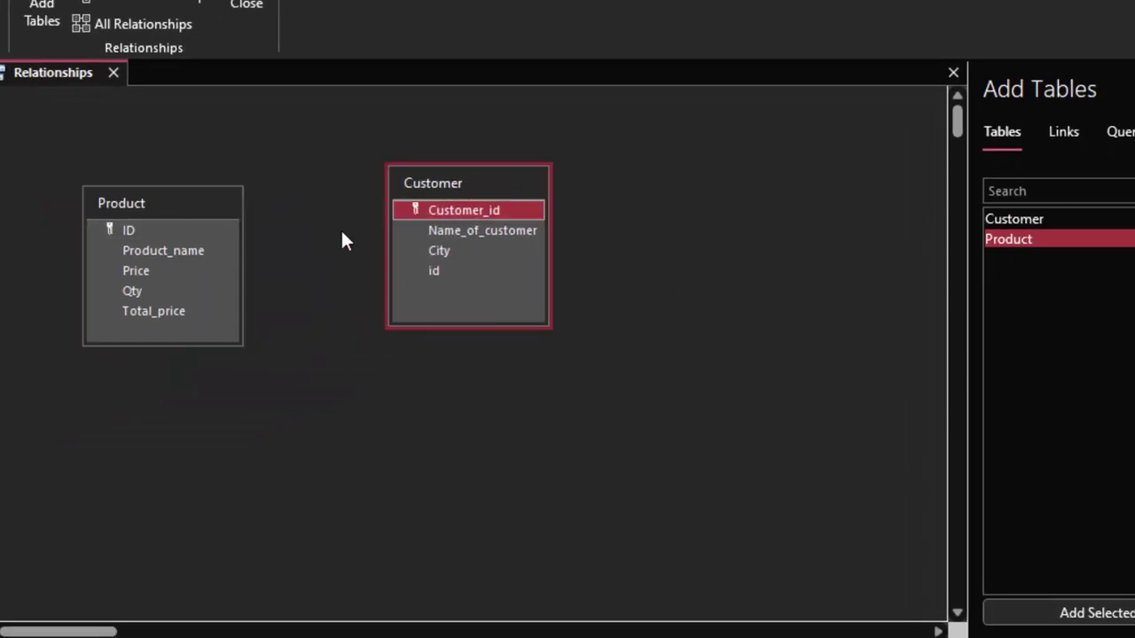
# Step: Try linking Product's ID to Customer's id, dismiss the referential integrity error, and close the layout
pyautogui.click(231, 322)
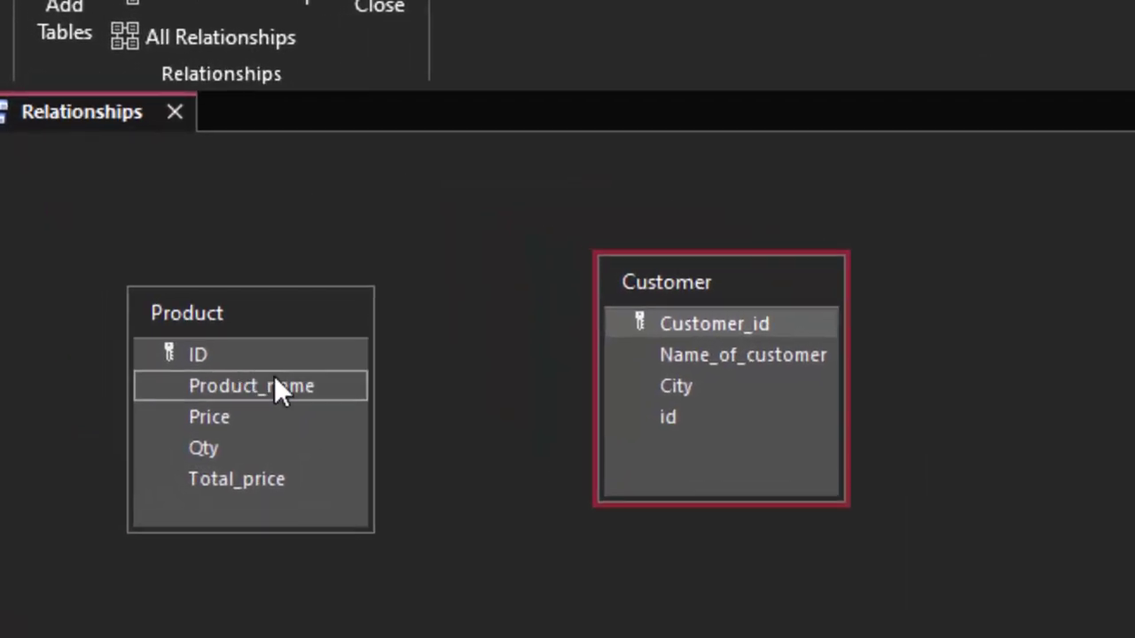
pyautogui.moveTo(211, 300); pyautogui.dragTo(277, 300)
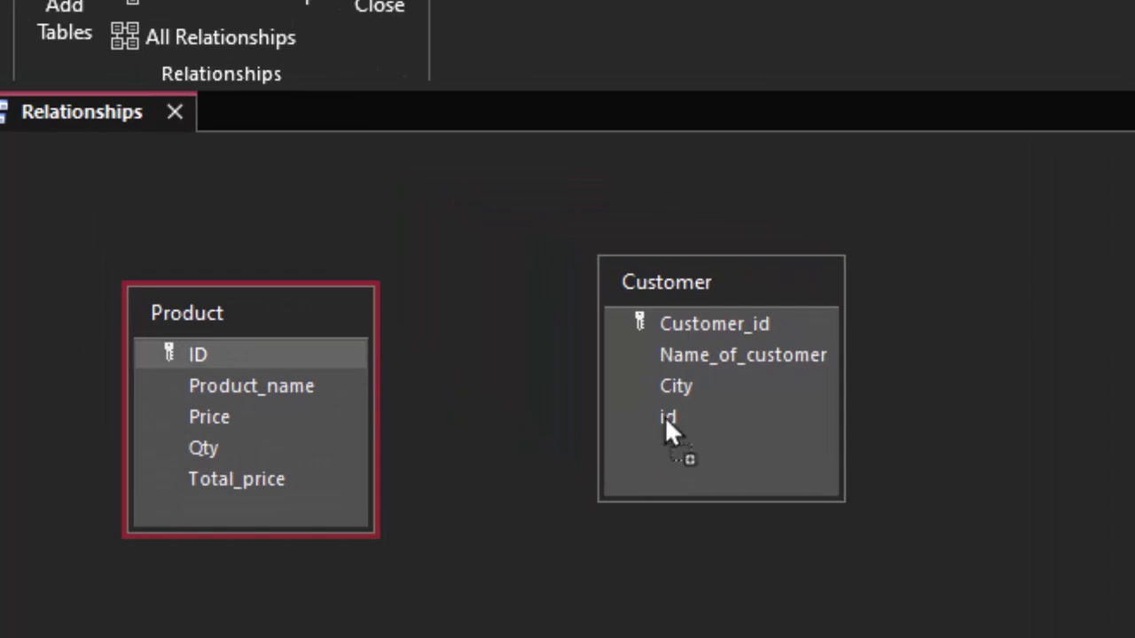
pyautogui.moveTo(333, 359); pyautogui.dragTo(671, 420)
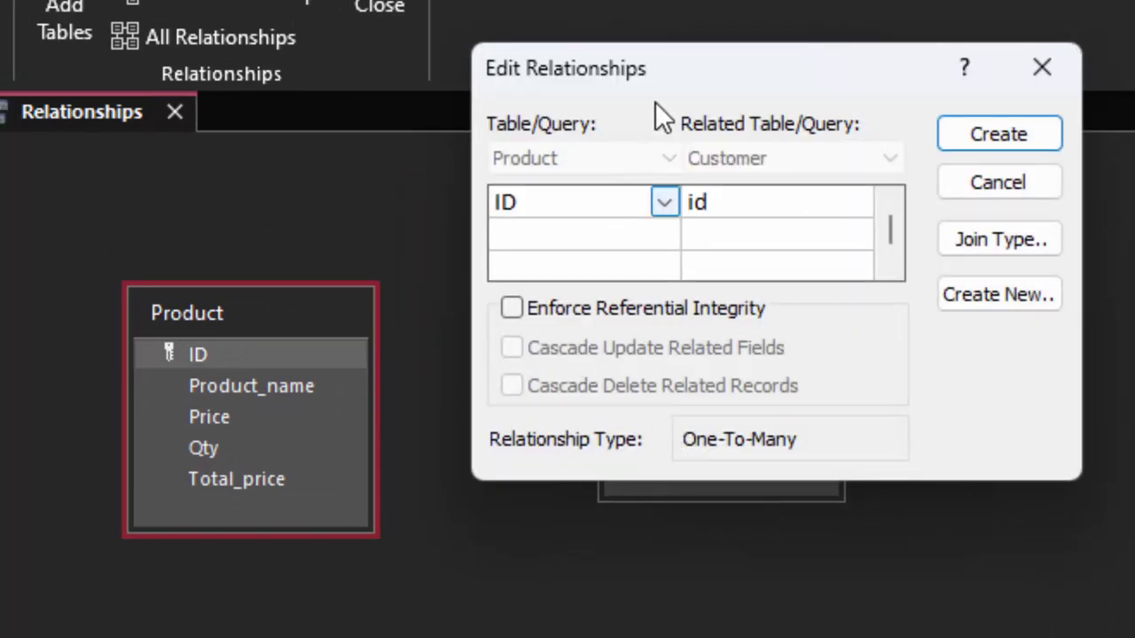
pyautogui.press('Escape')
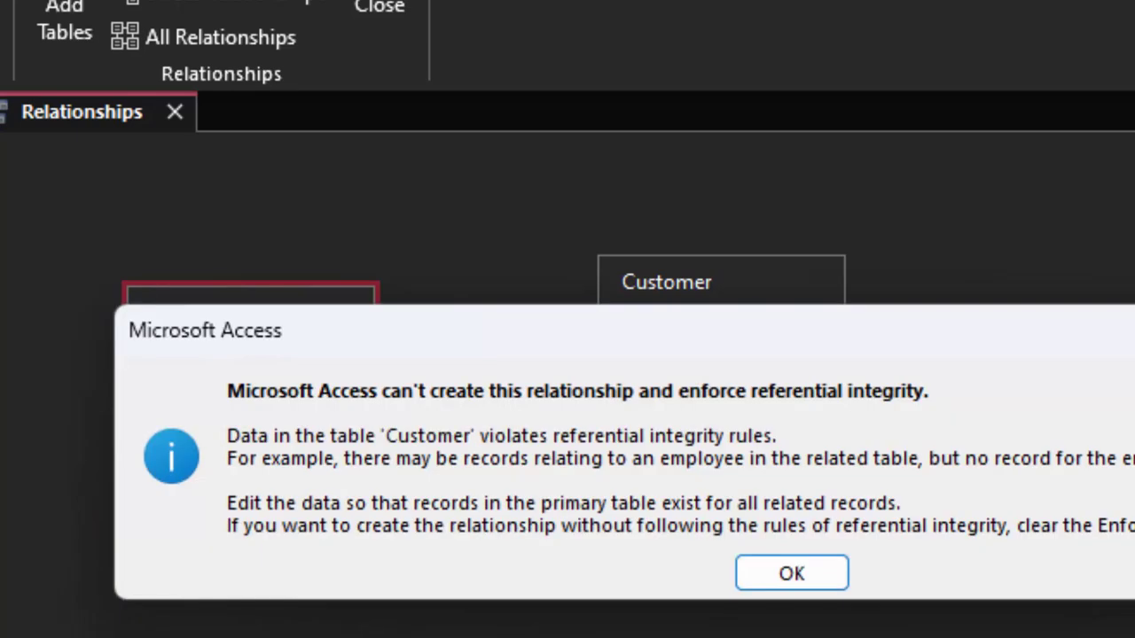
pyautogui.click(802, 586)
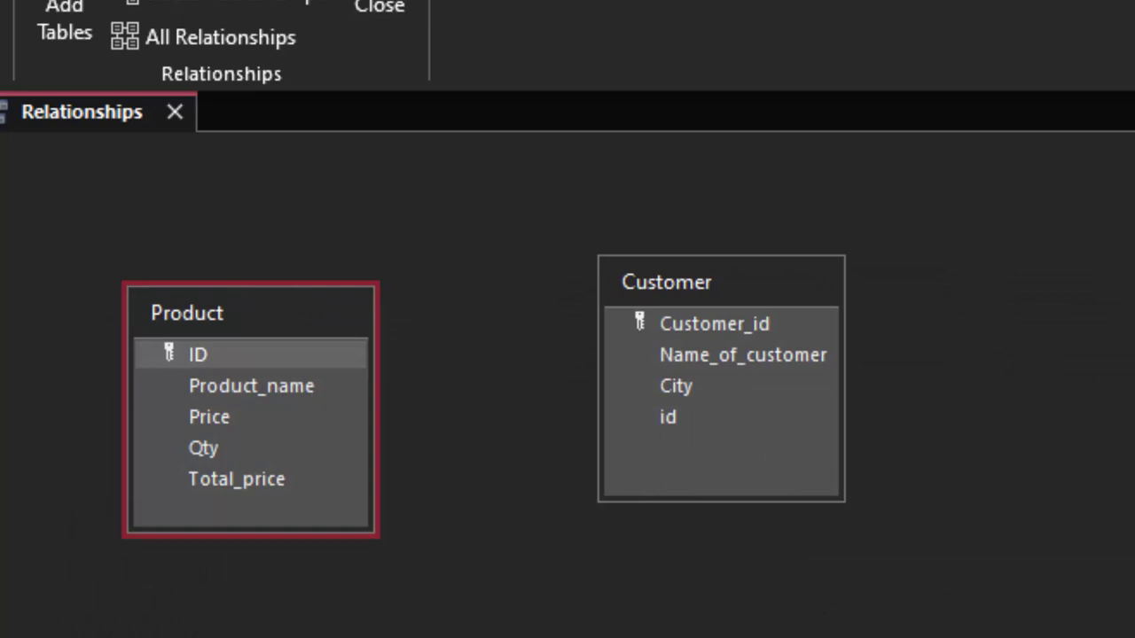
pyautogui.click(671, 419)
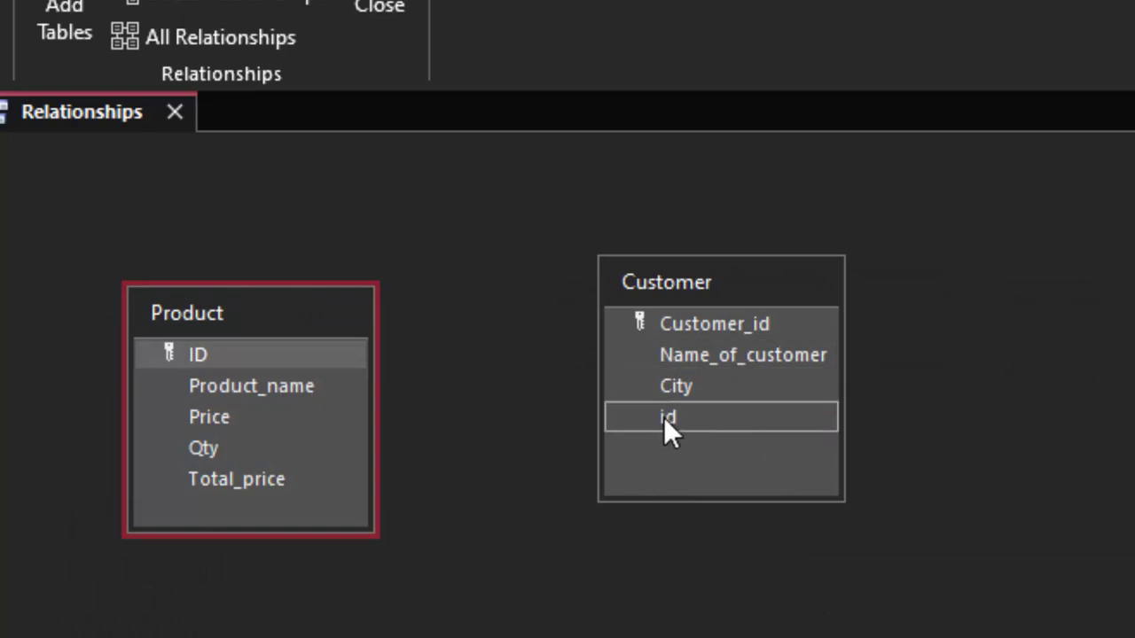
pyautogui.click(696, 427)
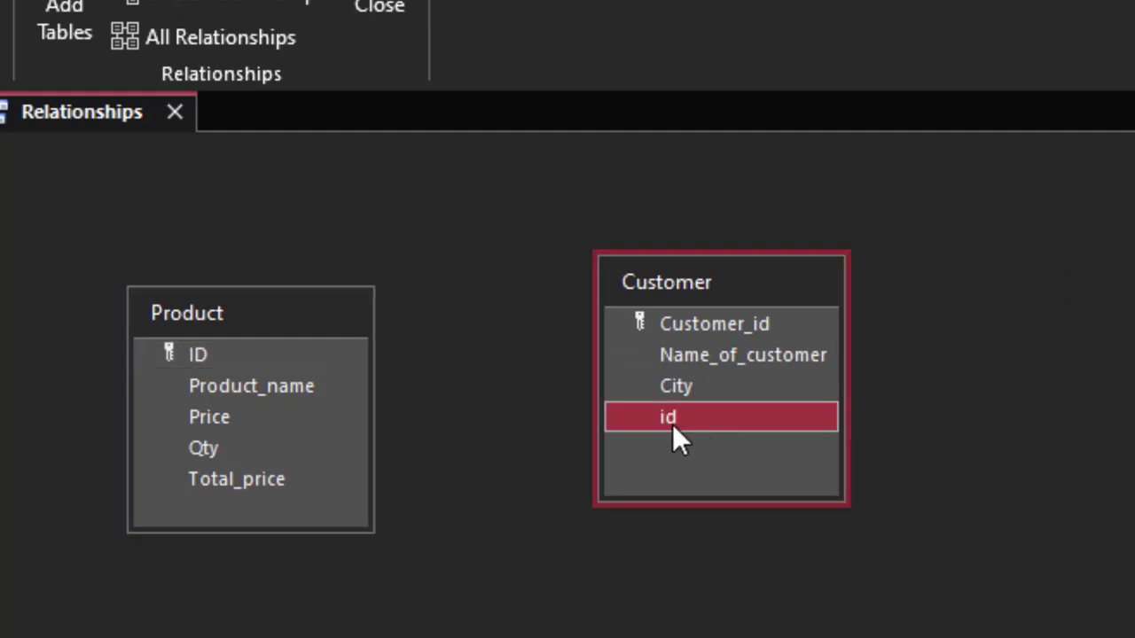
pyautogui.click(247, 355)
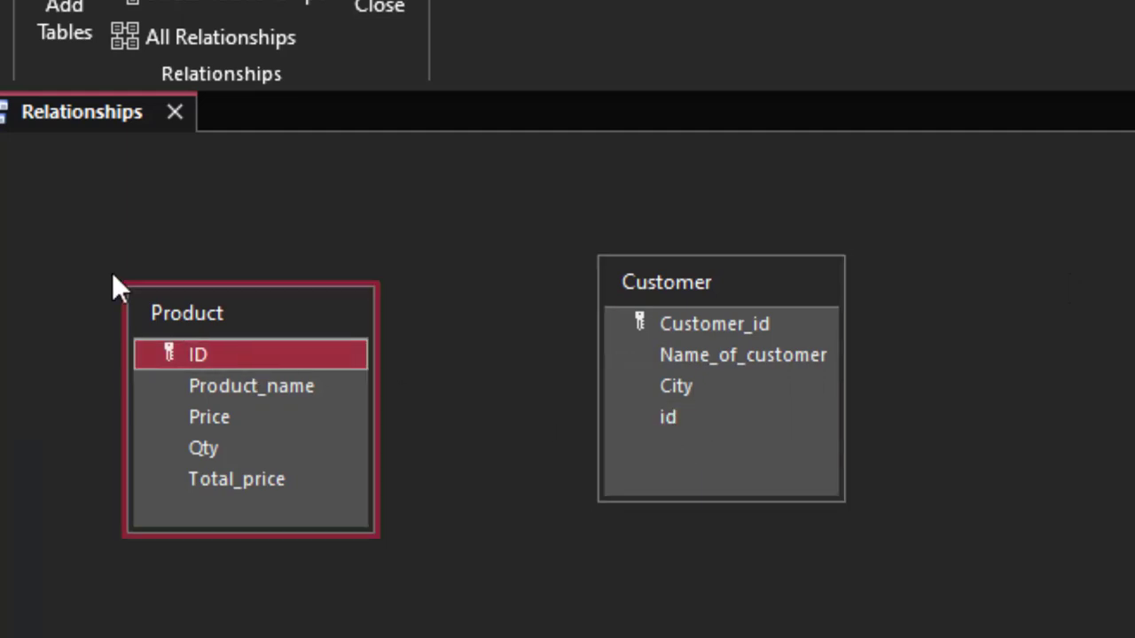
pyautogui.click(379, 11)
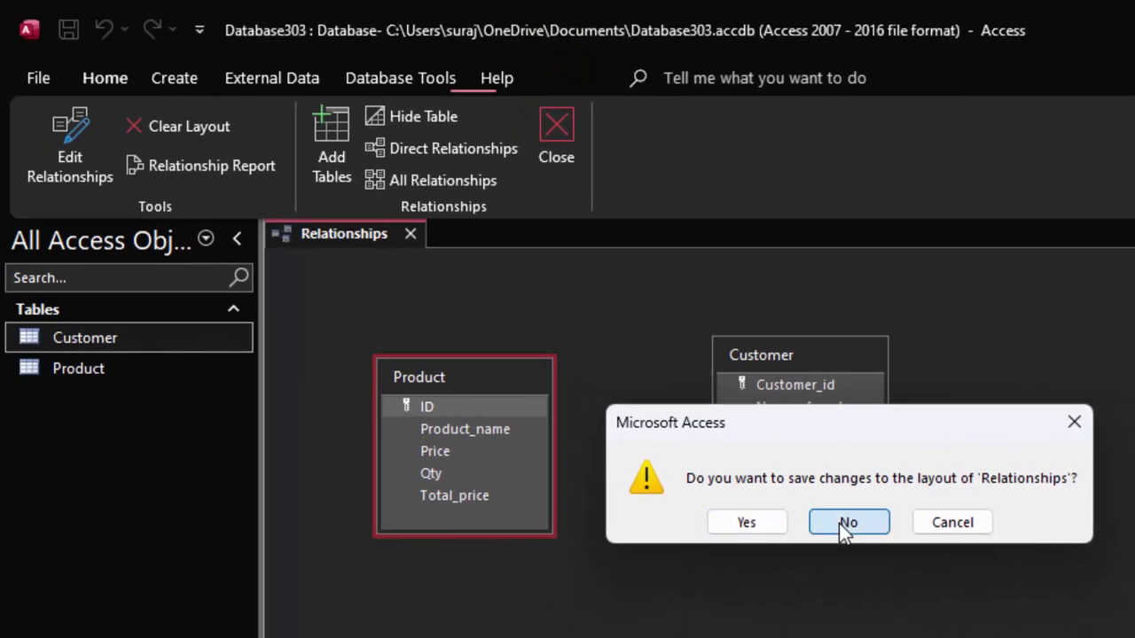
# Step: Discard the relationships layout changes and open the Product and Customer tables
pyautogui.click(803, 514)
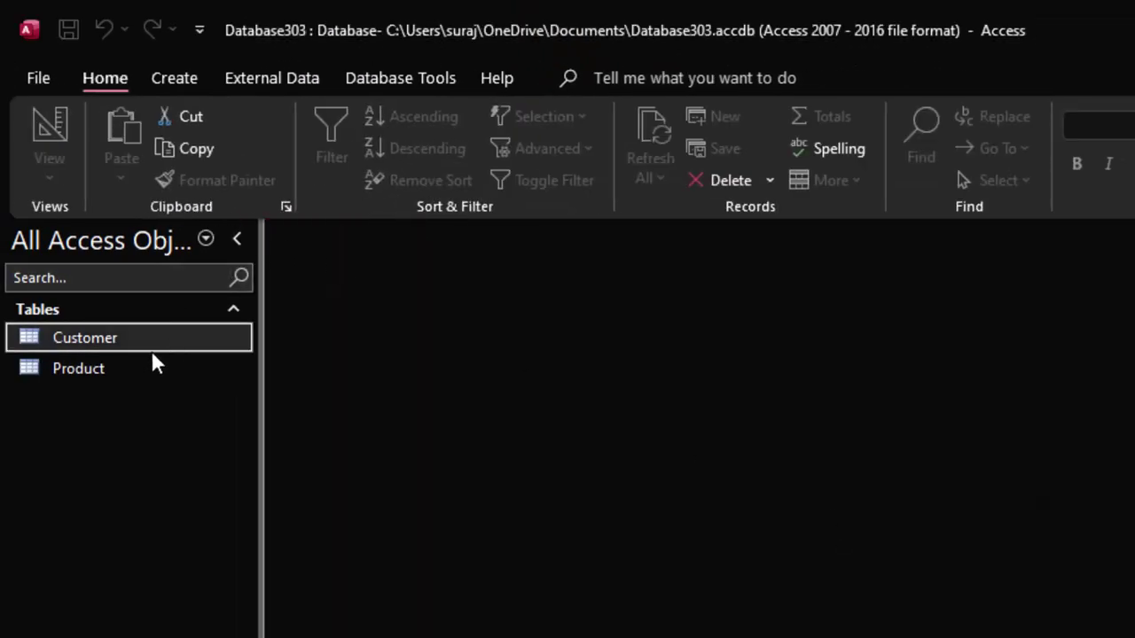
pyautogui.rightClick(134, 368)
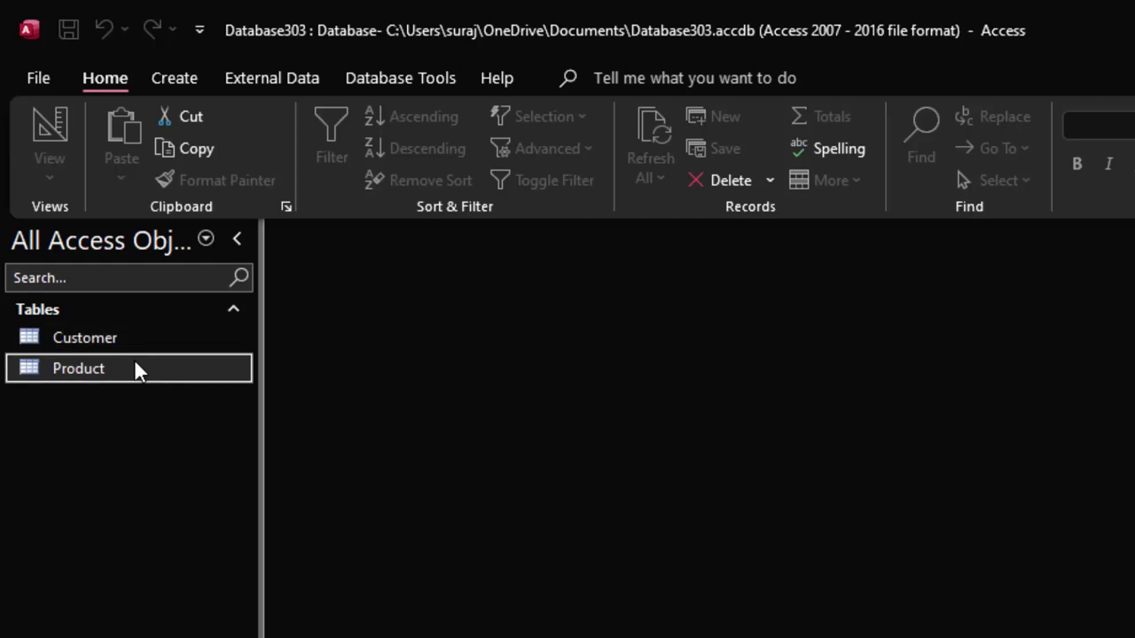
pyautogui.click(177, 411)
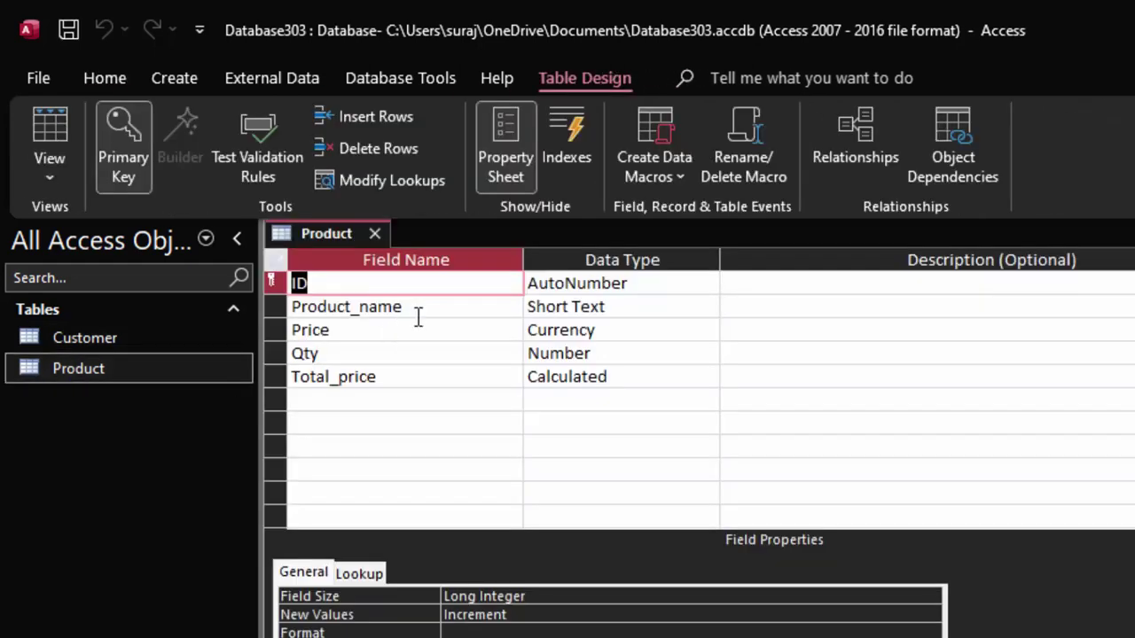
pyautogui.click(342, 280)
pyautogui.moveTo(324, 280); pyautogui.dragTo(276, 282)
pyautogui.click(127, 334)
pyautogui.rightClick(127, 334)
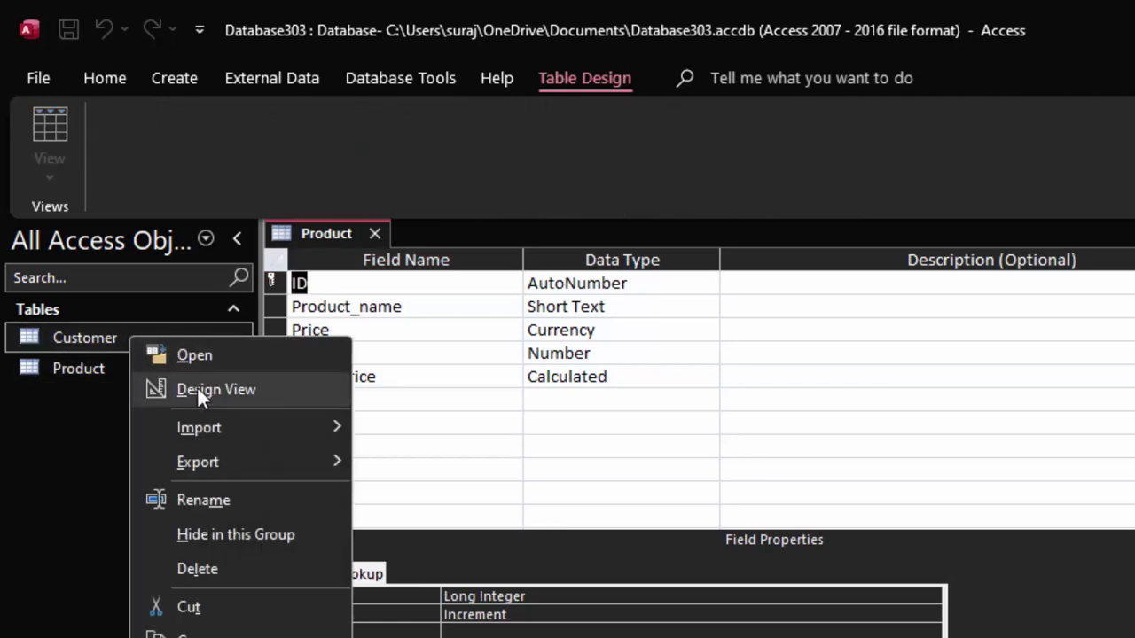
pyautogui.click(198, 387)
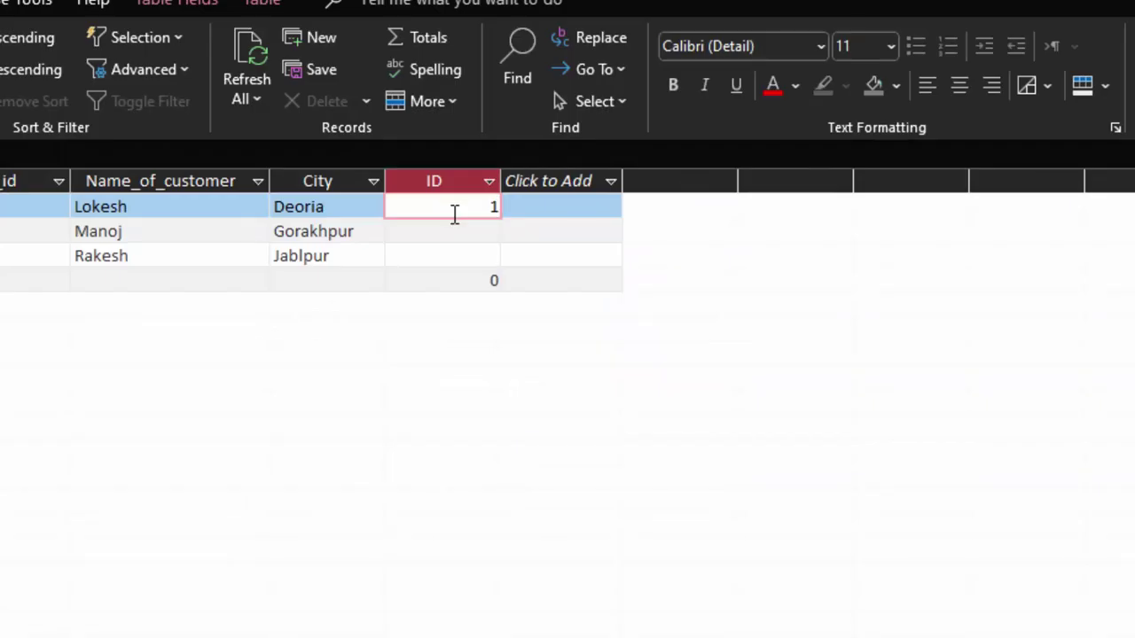
# Step: Enter ID values 2 and 3 for the second and third customers and close the Customer table
pyautogui.press('Tab')
pyautogui.press('Tab')
pyautogui.press('Tab')
pyautogui.press('Tab')
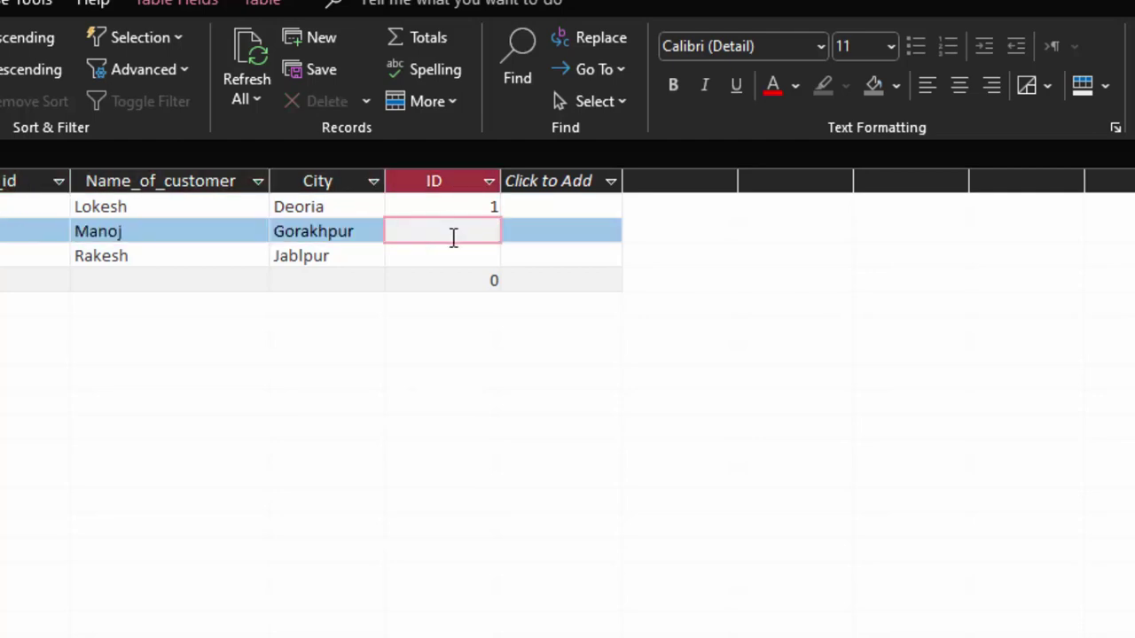
pyautogui.write('2')
pyautogui.press('Tab')
pyautogui.press('Tab')
pyautogui.press('Tab')
pyautogui.press('Tab')
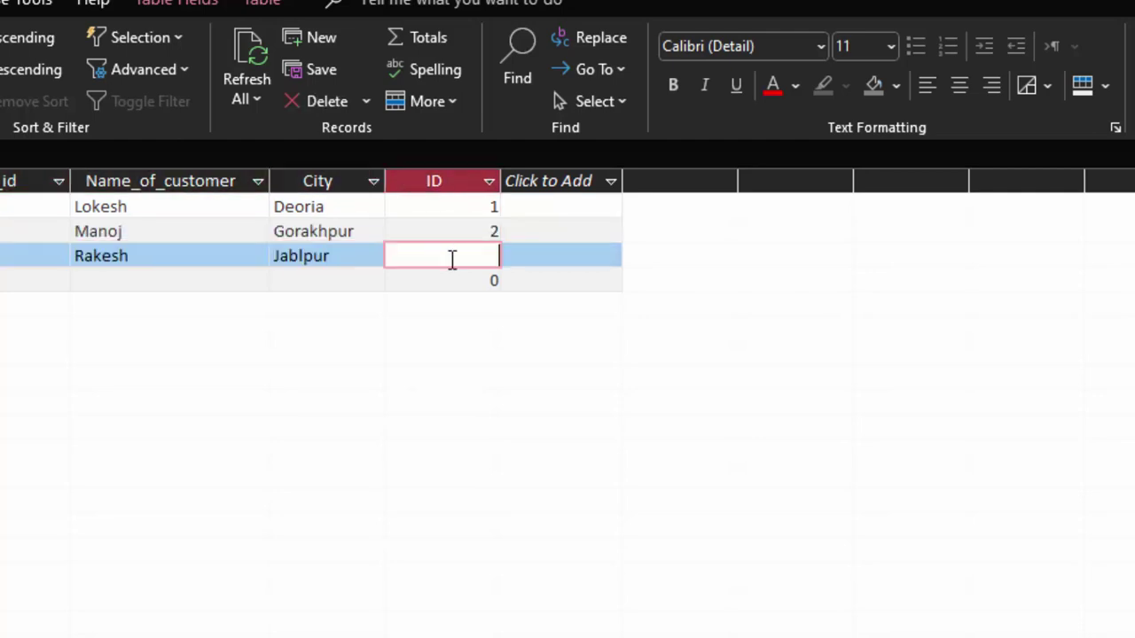
pyautogui.write('3')
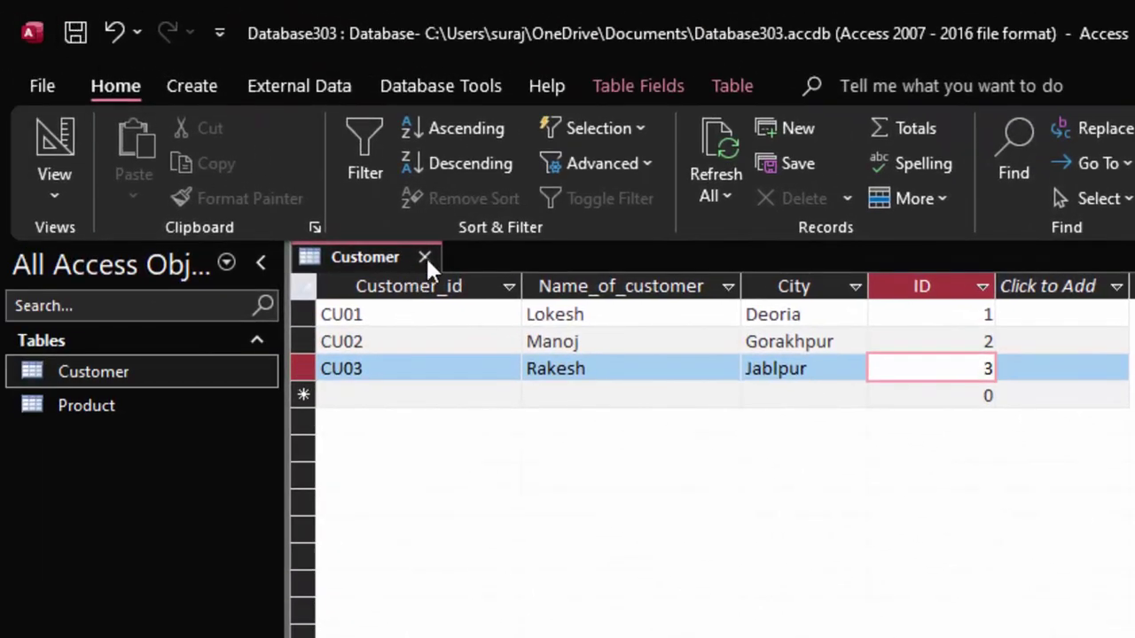
pyautogui.click(425, 257)
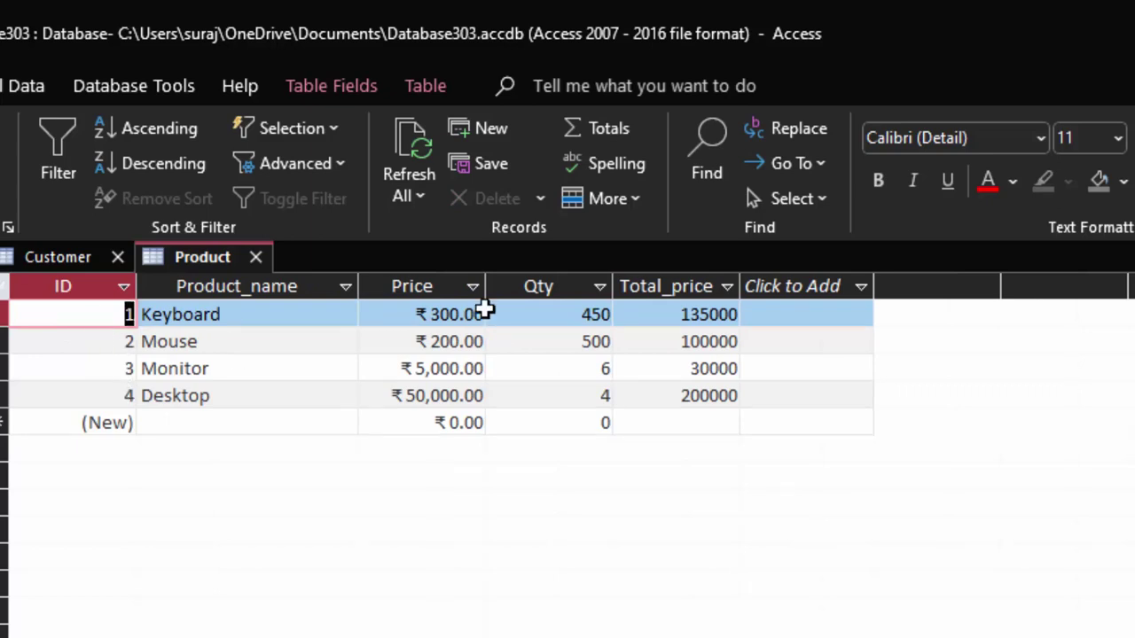
# Step: Close both tables and add Product and Customer to a new Relationships layout
pyautogui.click(255, 257)
pyautogui.click(117, 258)
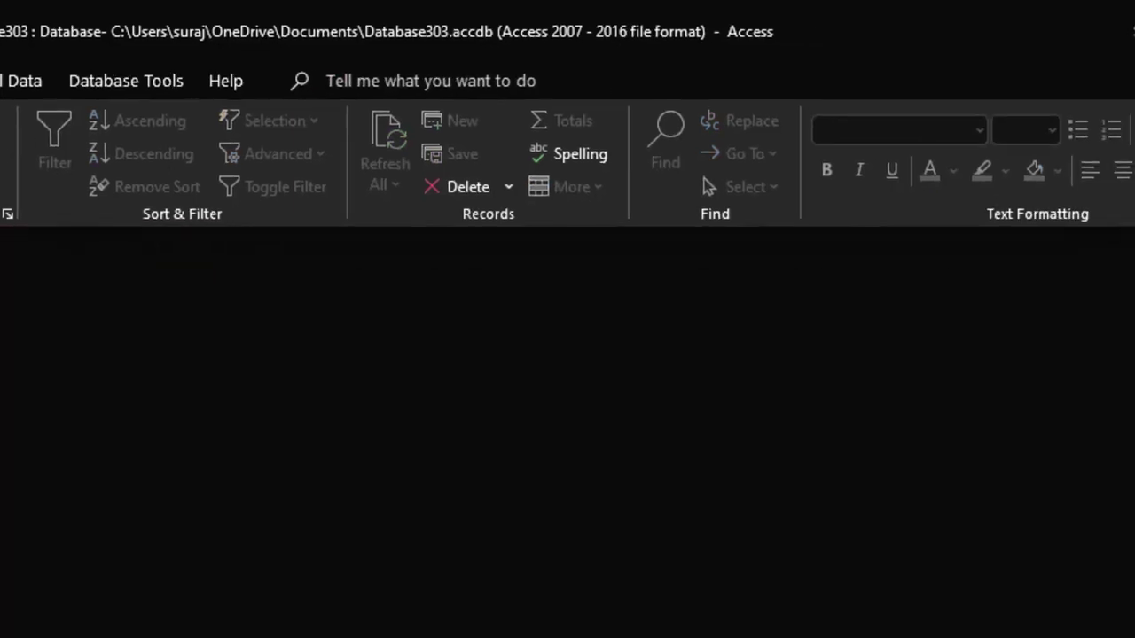
pyautogui.click(78, 76)
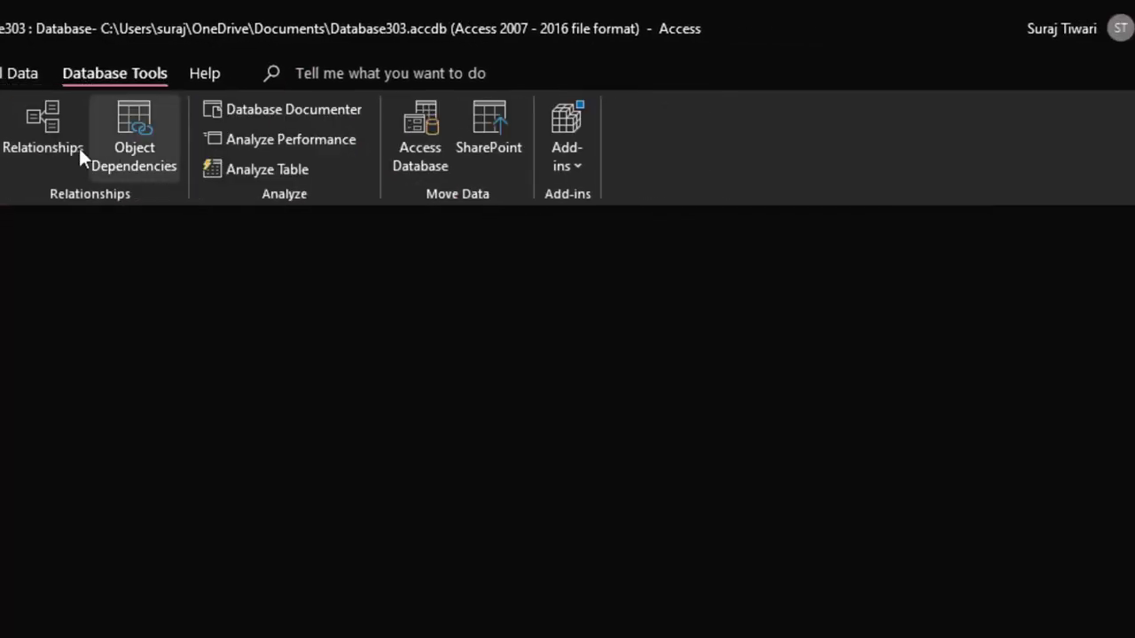
pyautogui.click(41, 113)
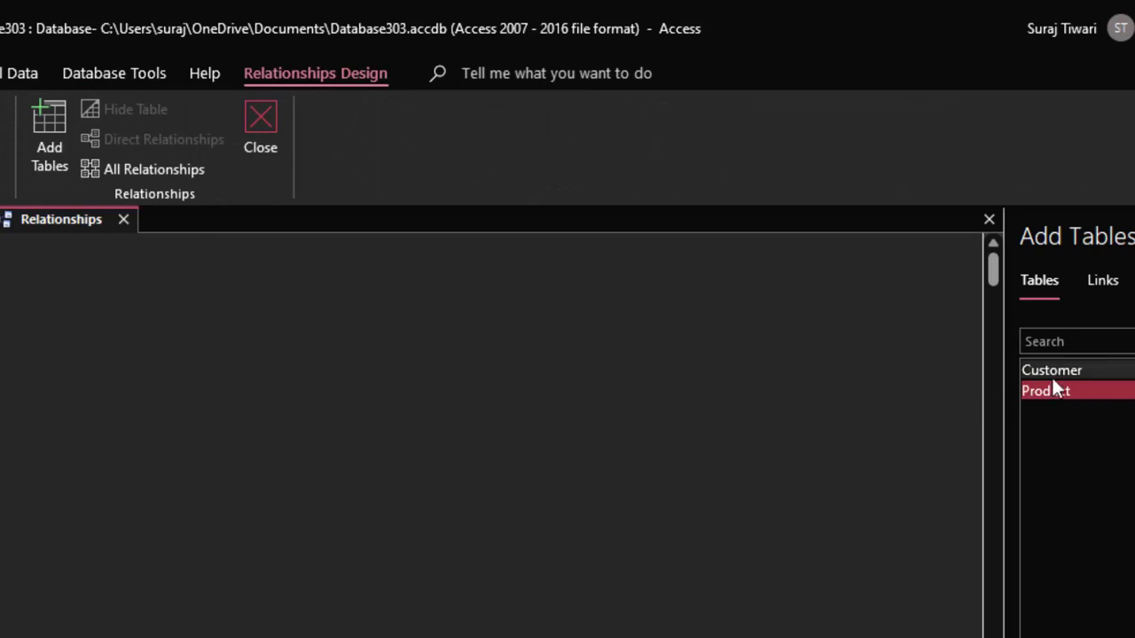
pyautogui.moveTo(1051, 388); pyautogui.dragTo(218, 337)
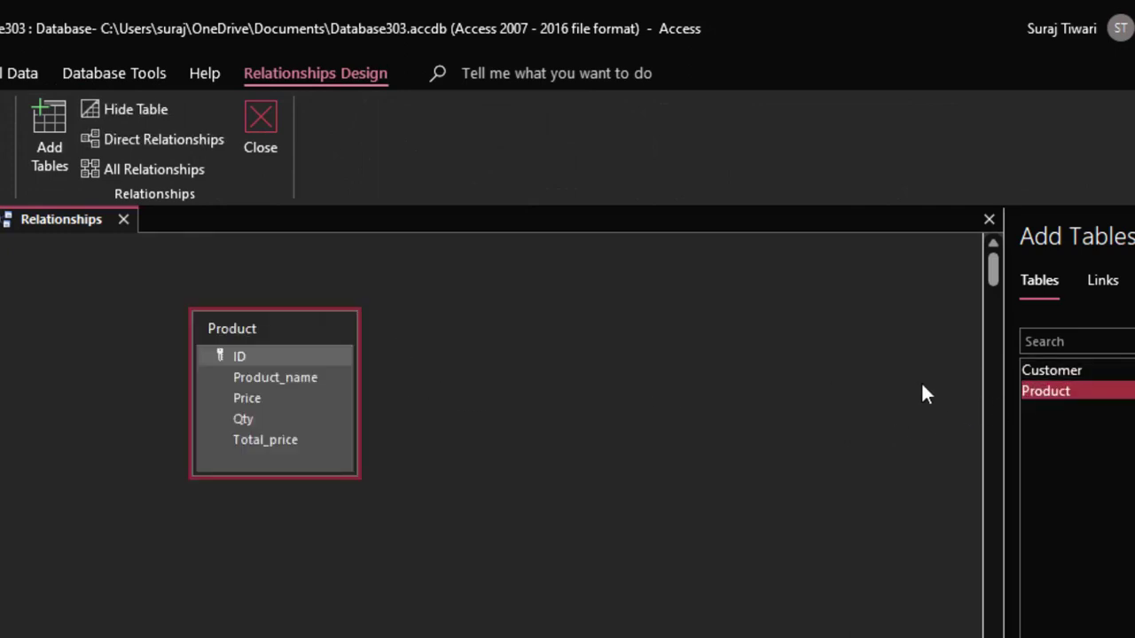
pyautogui.moveTo(1027, 370); pyautogui.dragTo(514, 344)
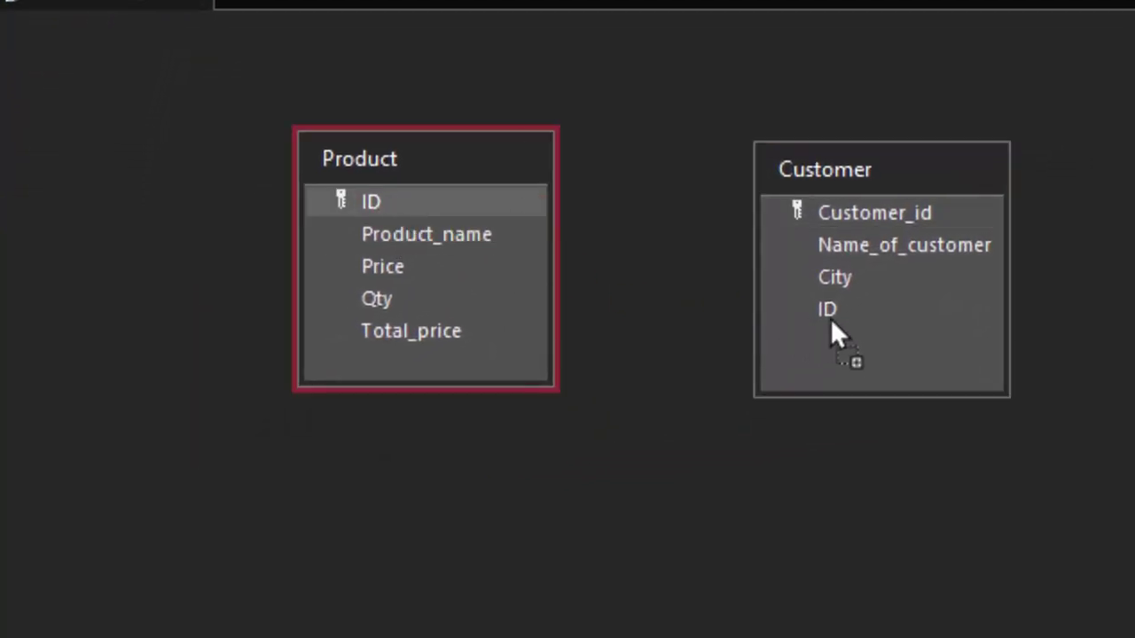
# Step: Link Product ID to Customer ID one-to-many with enforced integrity and cascade delete, then save and close
pyautogui.moveTo(422, 200); pyautogui.dragTo(829, 318)
pyautogui.click(638, 202)
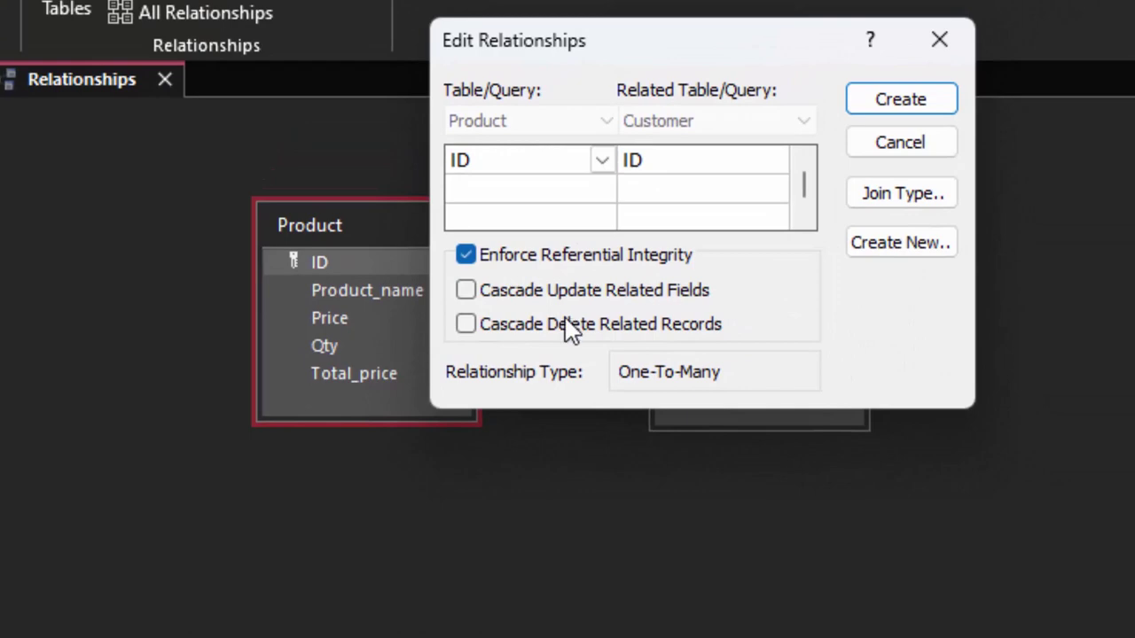
pyautogui.click(572, 330)
pyautogui.click(886, 102)
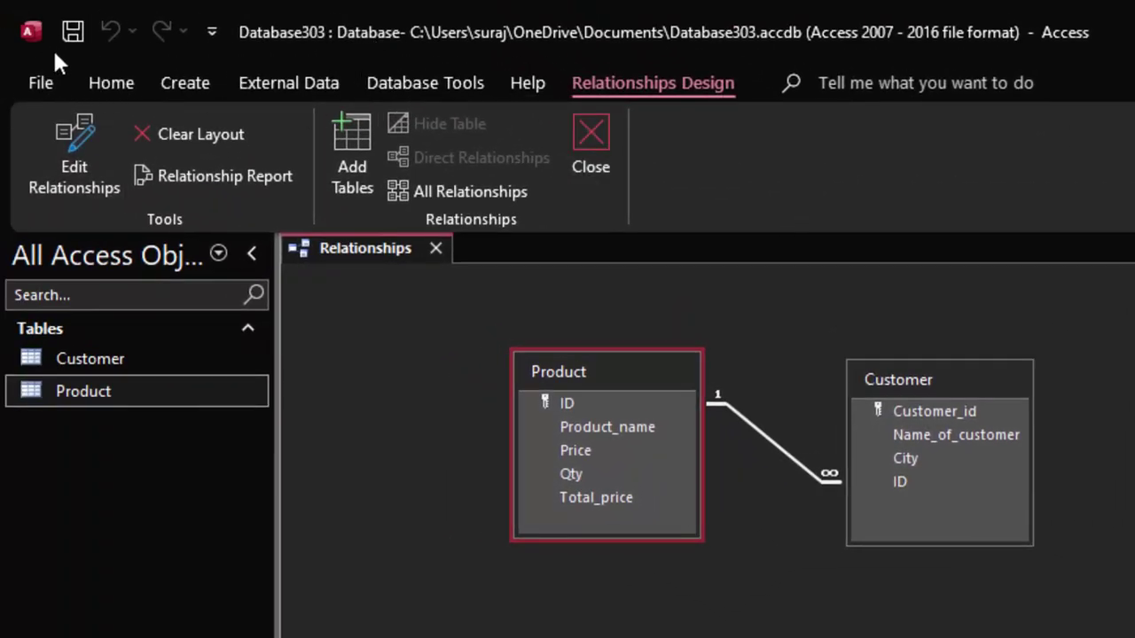
pyautogui.click(71, 33)
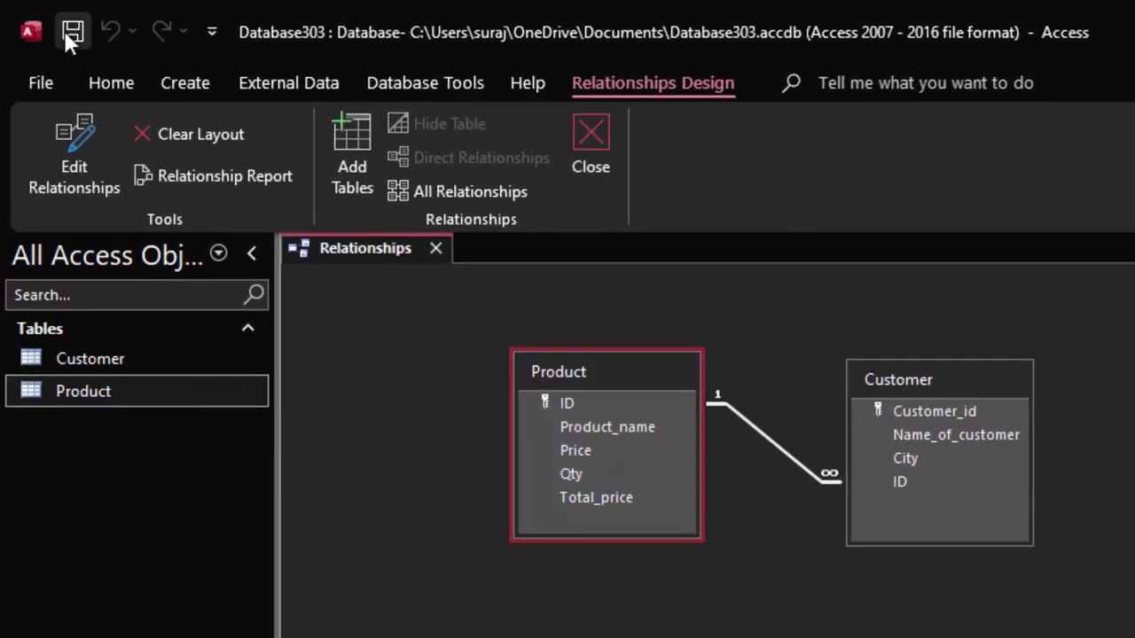
pyautogui.click(437, 250)
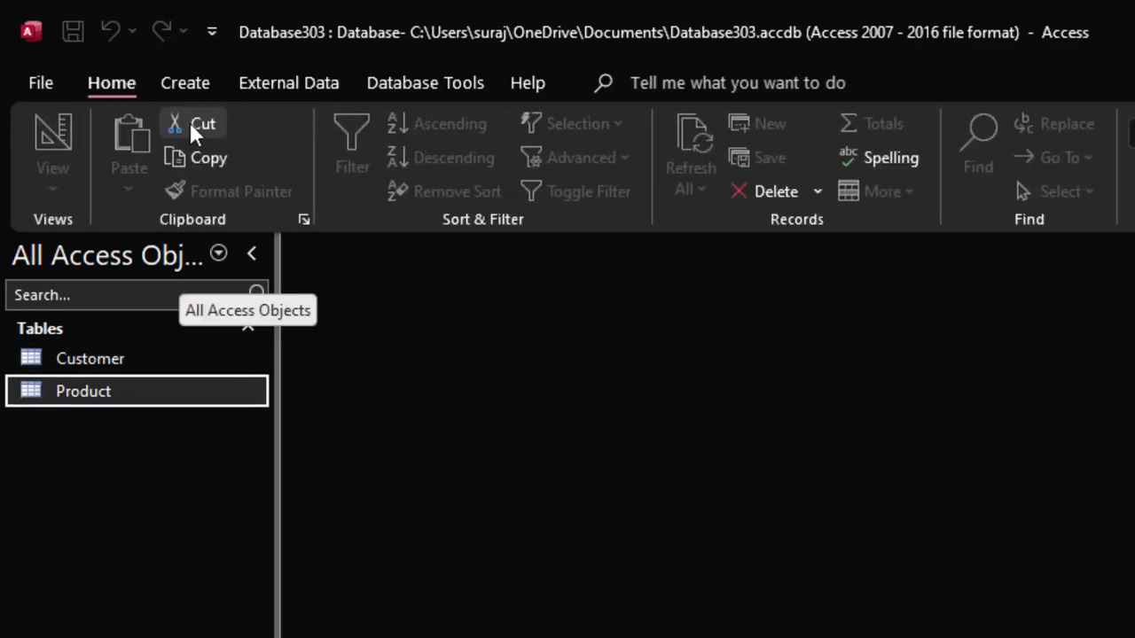
# Step: Start a blank form in Form Design and show the field list for all tables
pyautogui.click(190, 81)
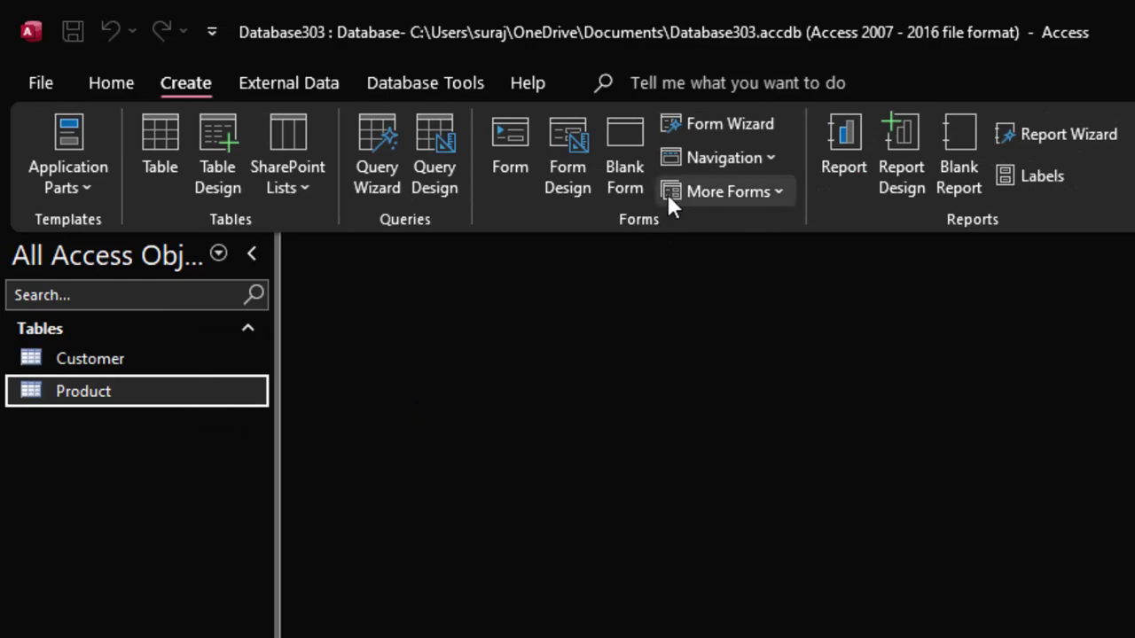
pyautogui.click(569, 126)
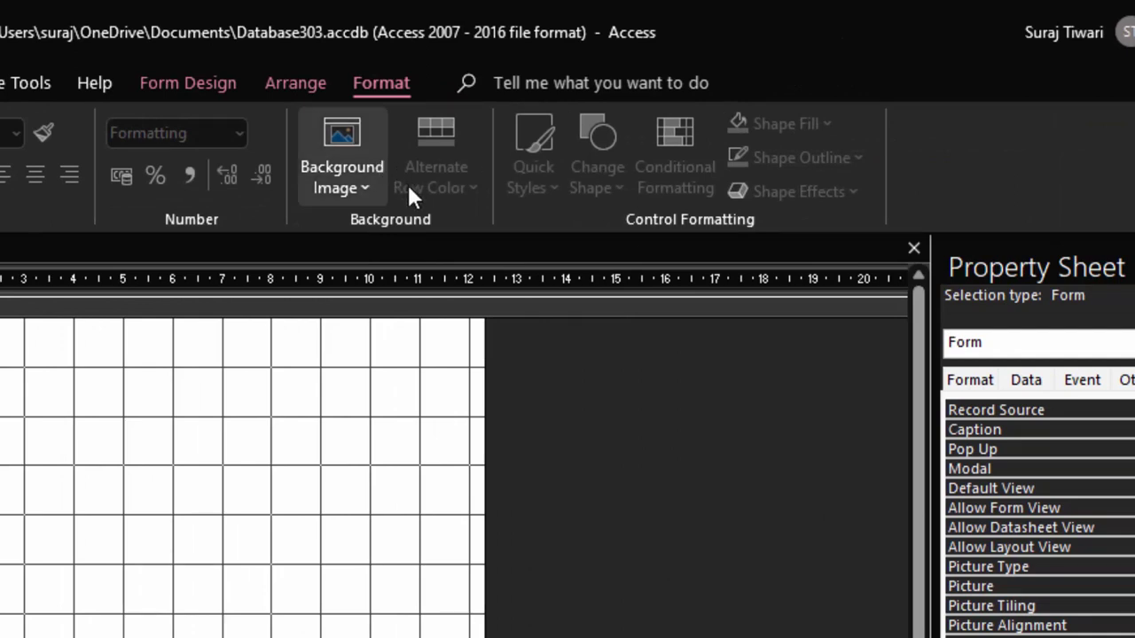
pyautogui.click(215, 82)
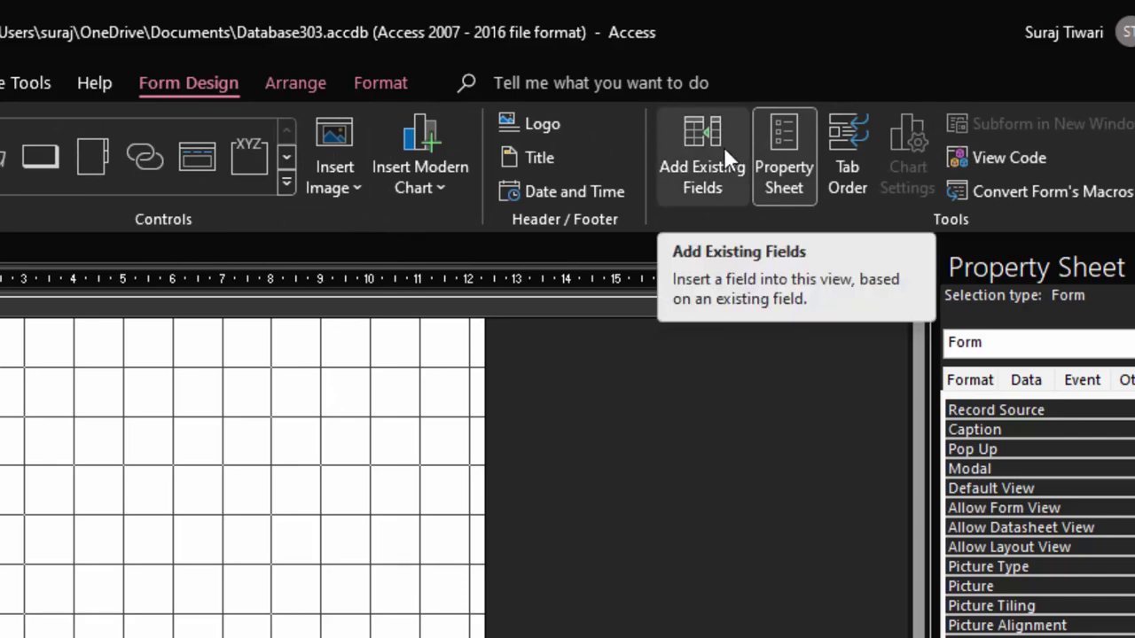
pyautogui.click(704, 162)
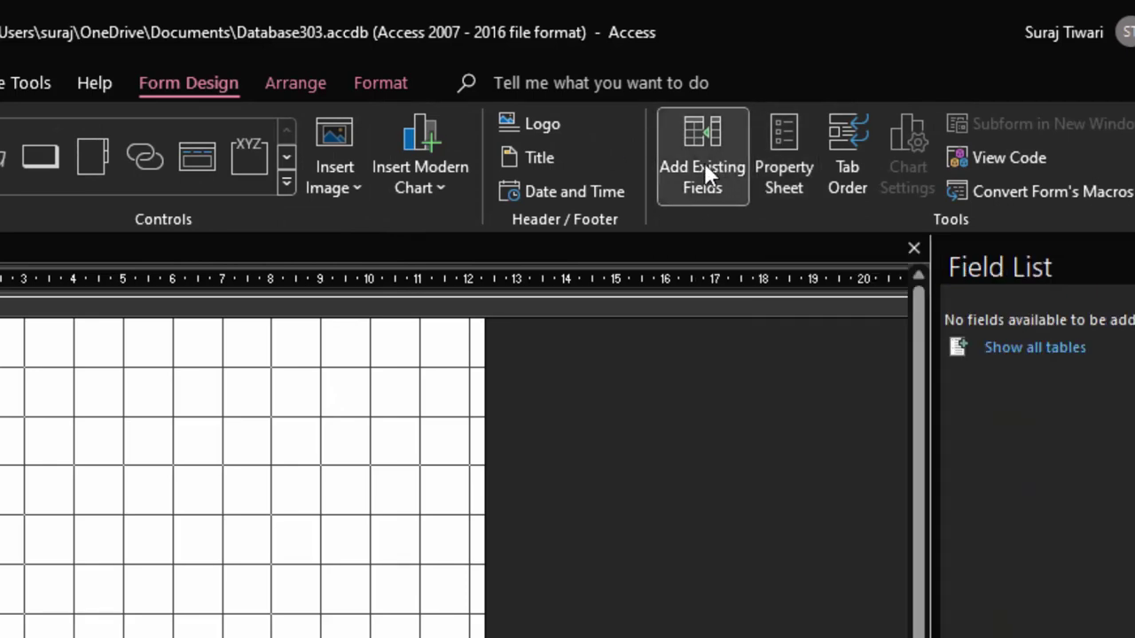
pyautogui.click(699, 130)
pyautogui.click(701, 142)
pyautogui.click(1044, 348)
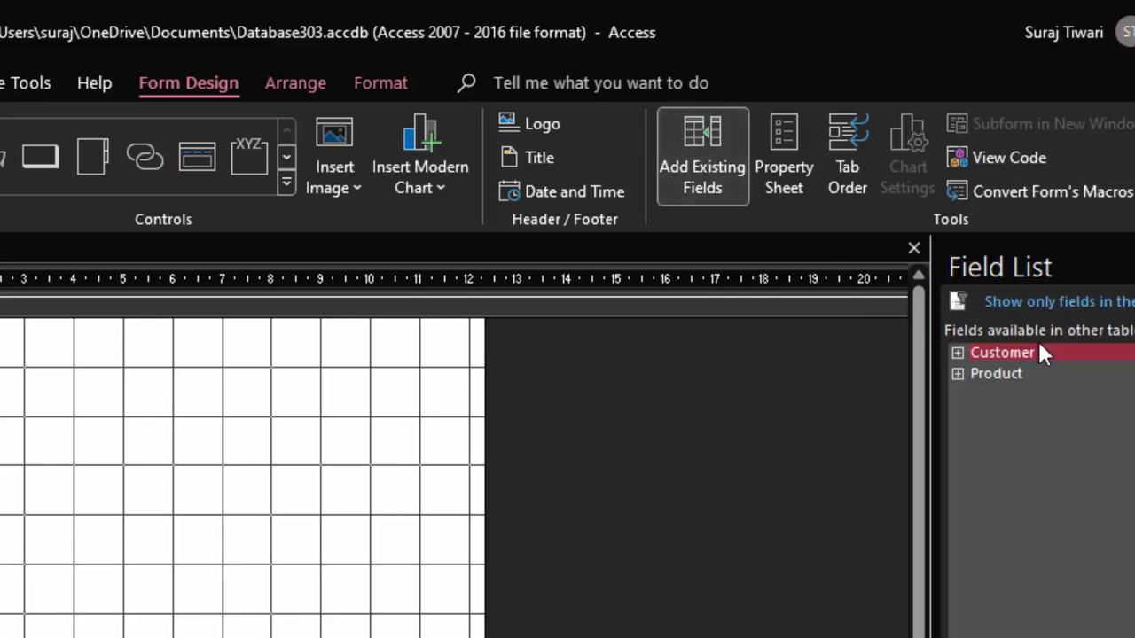
# Step: Place Product's ID, Product_name, Price, Total_price and Customer's Customer_id fields on the form
pyautogui.doubleClick(1002, 376)
pyautogui.moveTo(1003, 398)
pyautogui.mouseDown()
pyautogui.moveTo(659, 433)
pyautogui.moveTo(126, 383)
pyautogui.mouseUp()
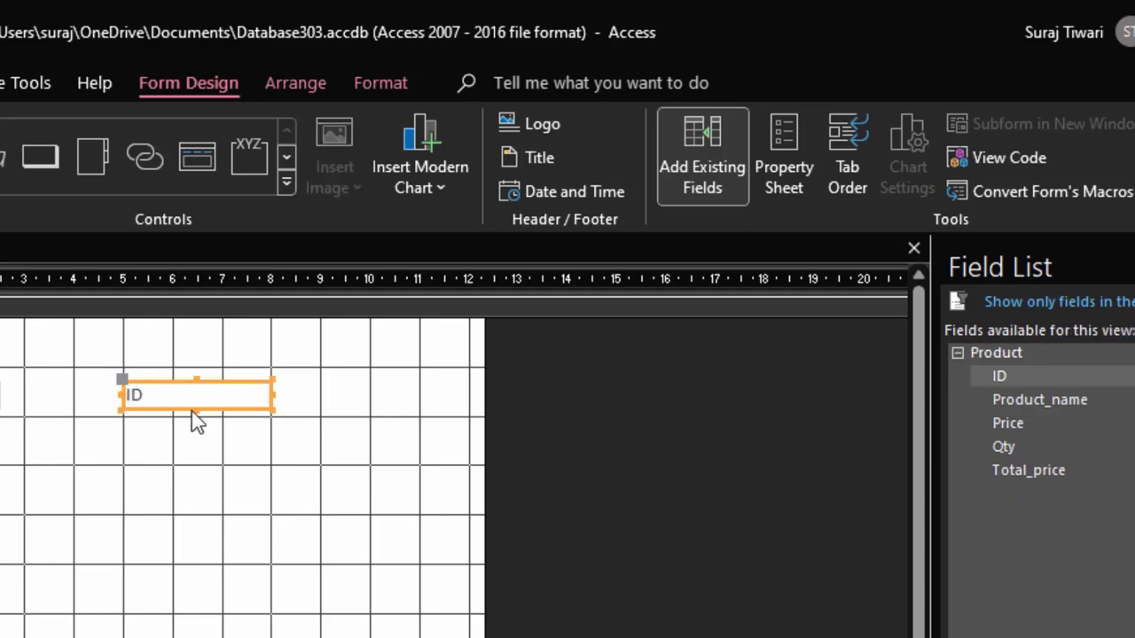
pyautogui.moveTo(1000, 400)
pyautogui.mouseDown()
pyautogui.moveTo(179, 456)
pyautogui.moveTo(132, 448)
pyautogui.mouseUp()
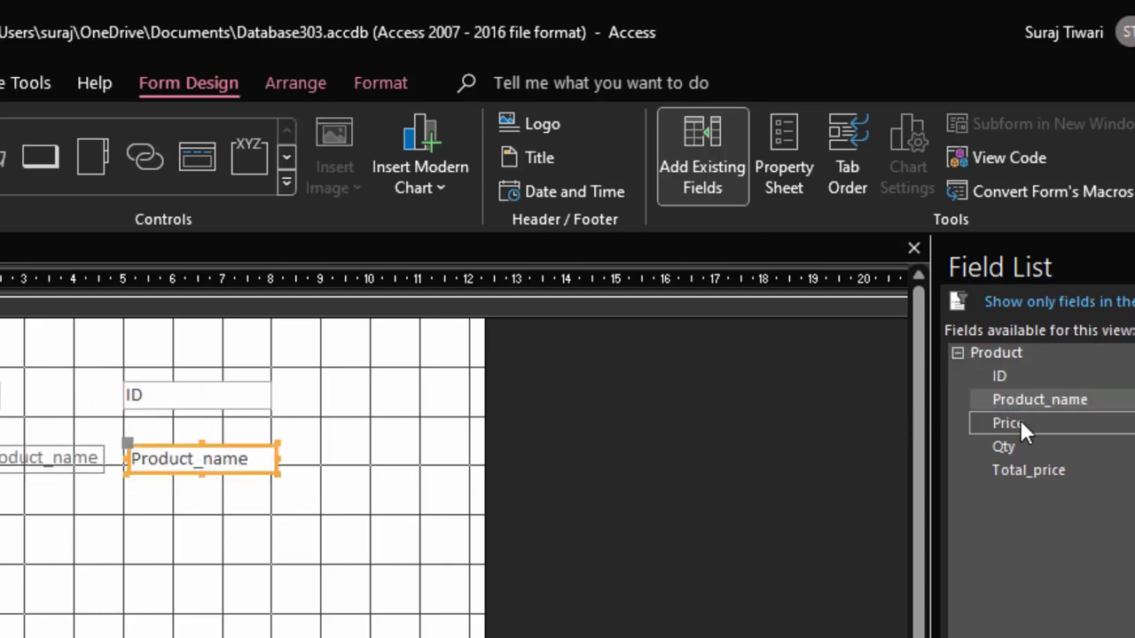
pyautogui.moveTo(1019, 419)
pyautogui.mouseDown()
pyautogui.moveTo(437, 502)
pyautogui.moveTo(175, 500)
pyautogui.moveTo(137, 512)
pyautogui.mouseUp()
pyautogui.moveTo(1020, 470)
pyautogui.mouseDown()
pyautogui.moveTo(898, 480)
pyautogui.moveTo(228, 616)
pyautogui.moveTo(142, 592)
pyautogui.moveTo(147, 578)
pyautogui.mouseUp()
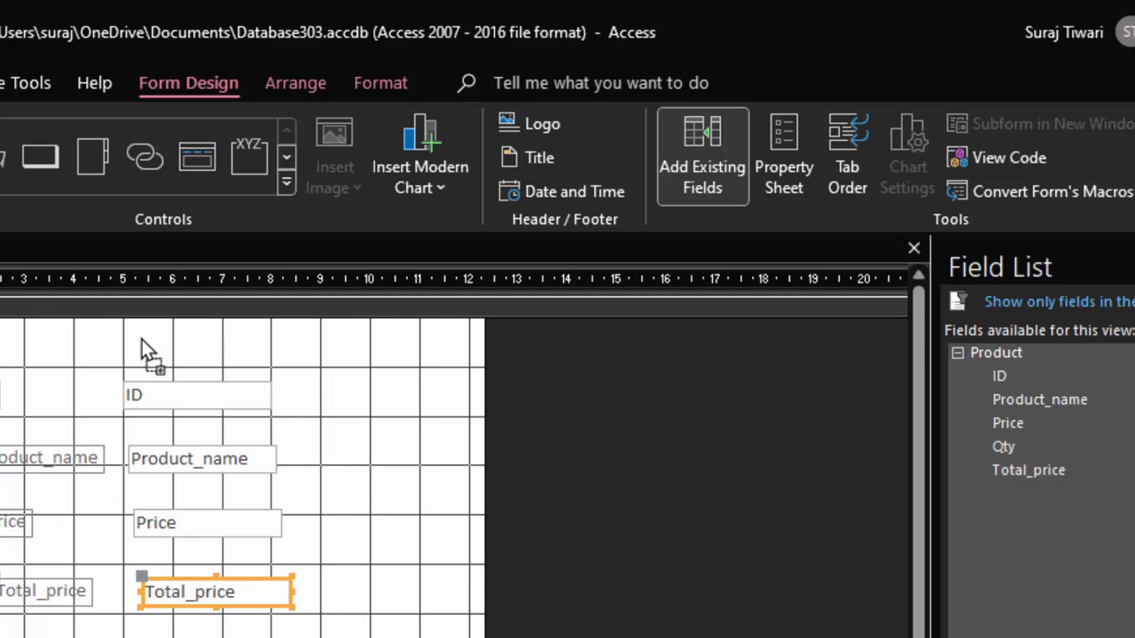
pyautogui.moveTo(142, 340); pyautogui.dragTo(142, 339)
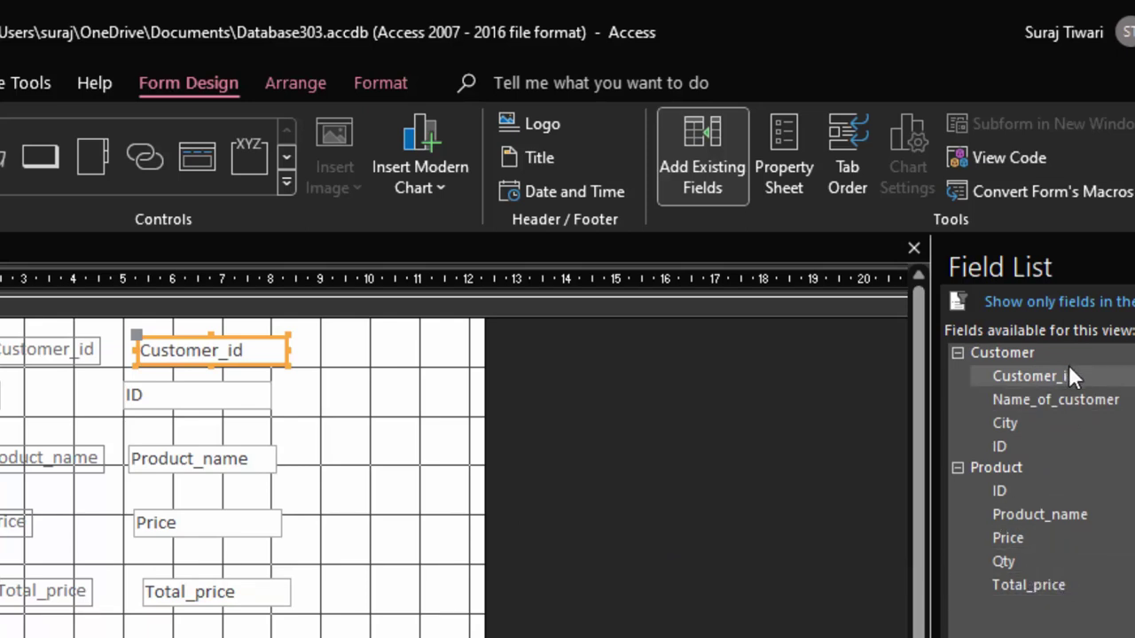
# Step: Add Name_of_customer to the form and delete the Total_price, Price and Product_name controls
pyautogui.moveTo(1068, 400); pyautogui.dragTo(504, 537)
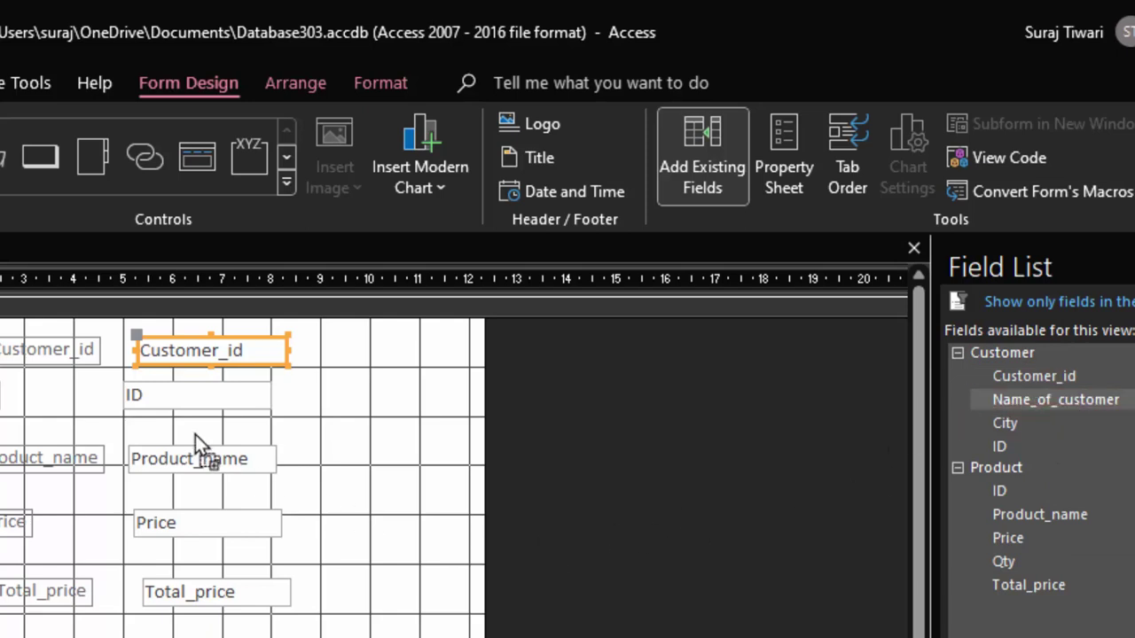
pyautogui.click(218, 625)
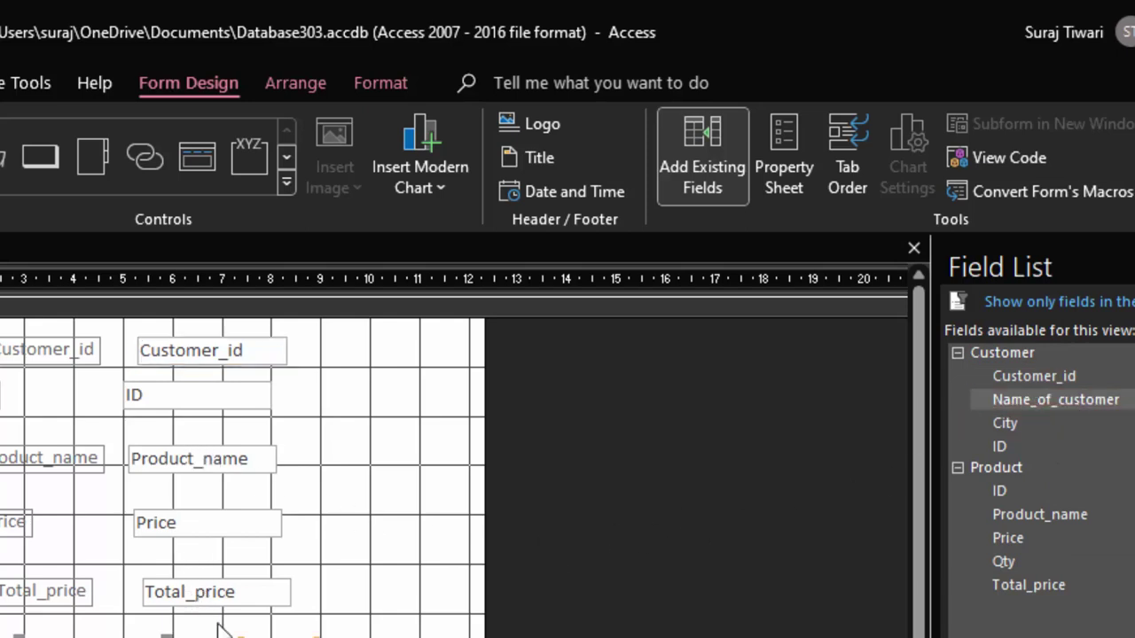
pyautogui.moveTo(227, 604)
pyautogui.mouseDown()
pyautogui.moveTo(374, 637)
pyautogui.moveTo(27, 637)
pyautogui.mouseUp()
pyautogui.press('Delete')
pyautogui.click(245, 522)
pyautogui.moveTo(245, 637); pyautogui.dragTo(296, 637)
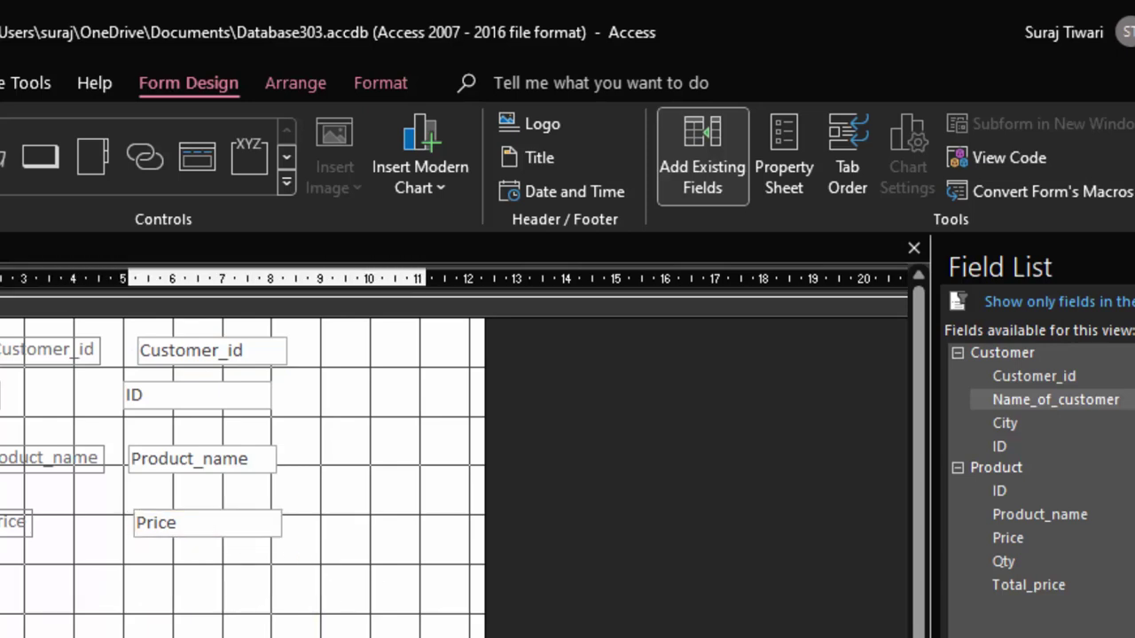
pyautogui.press('Delete')
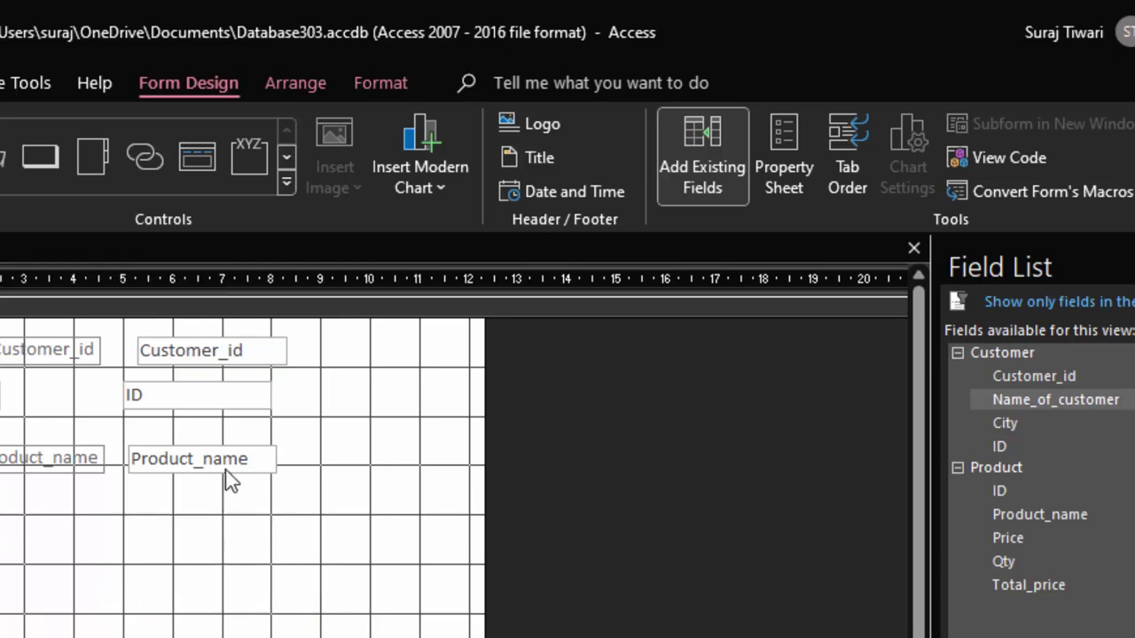
pyautogui.moveTo(329, 558)
pyautogui.mouseDown()
pyautogui.moveTo(388, 637)
pyautogui.moveTo(35, 637)
pyautogui.mouseUp()
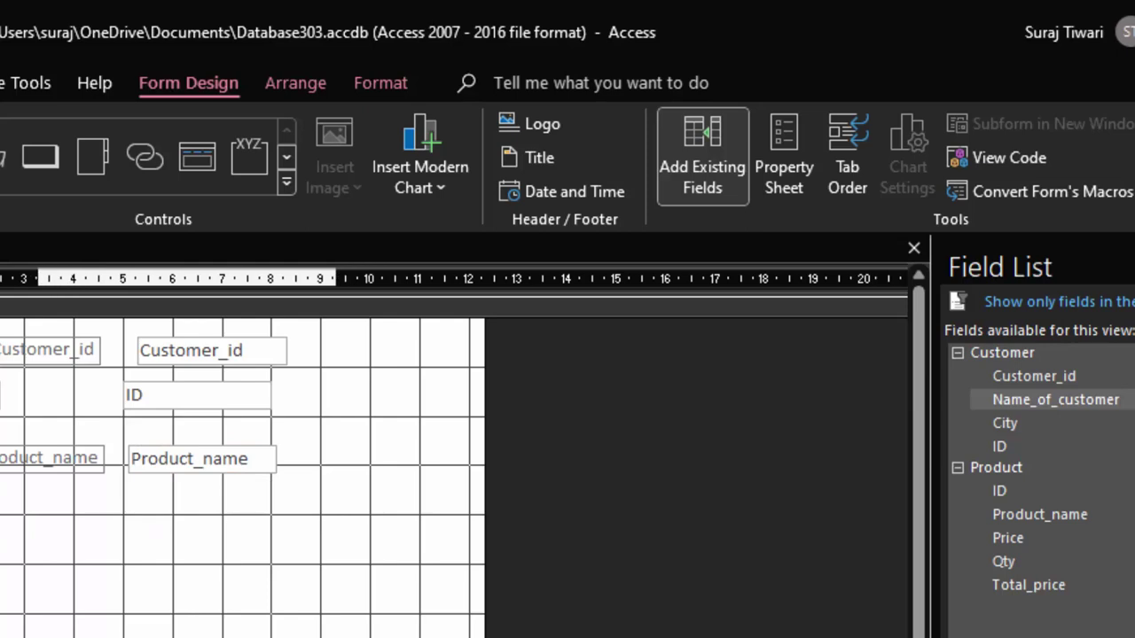
pyautogui.press('Delete')
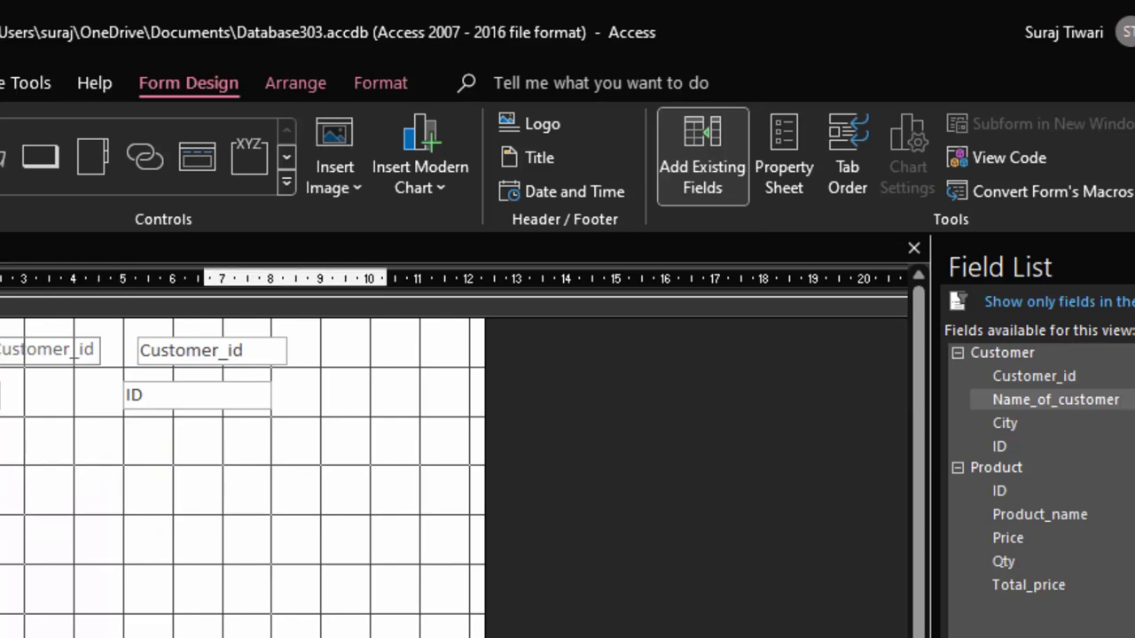
# Step: Rearrange the remaining field controls and clear the selection
pyautogui.moveTo(380, 637); pyautogui.dragTo(119, 637)
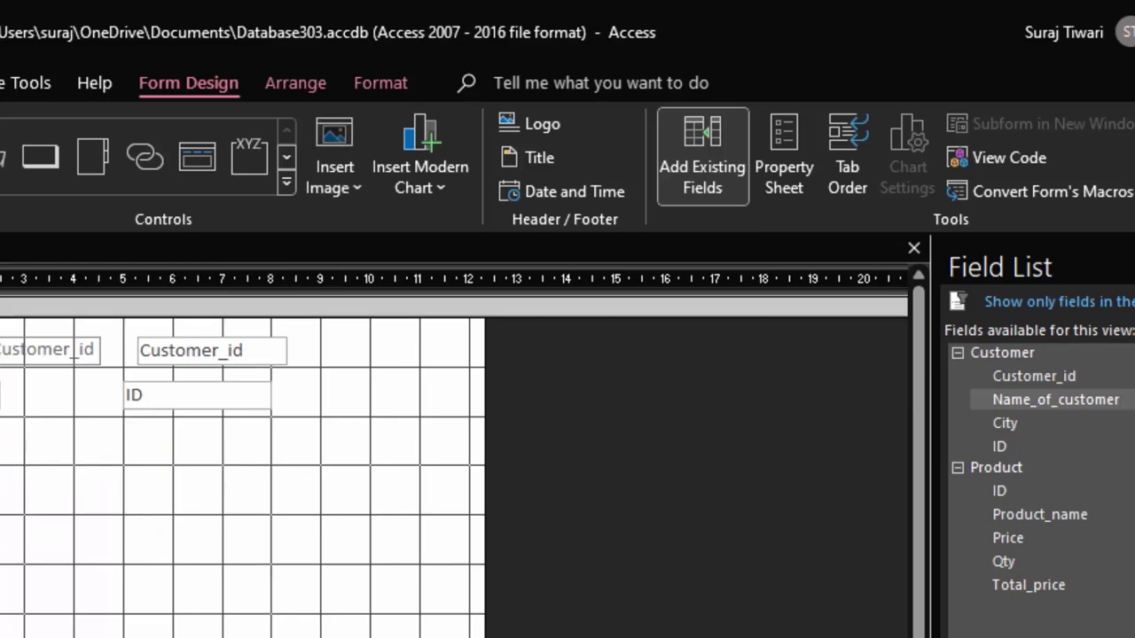
pyautogui.moveTo(151, 637); pyautogui.dragTo(177, 522)
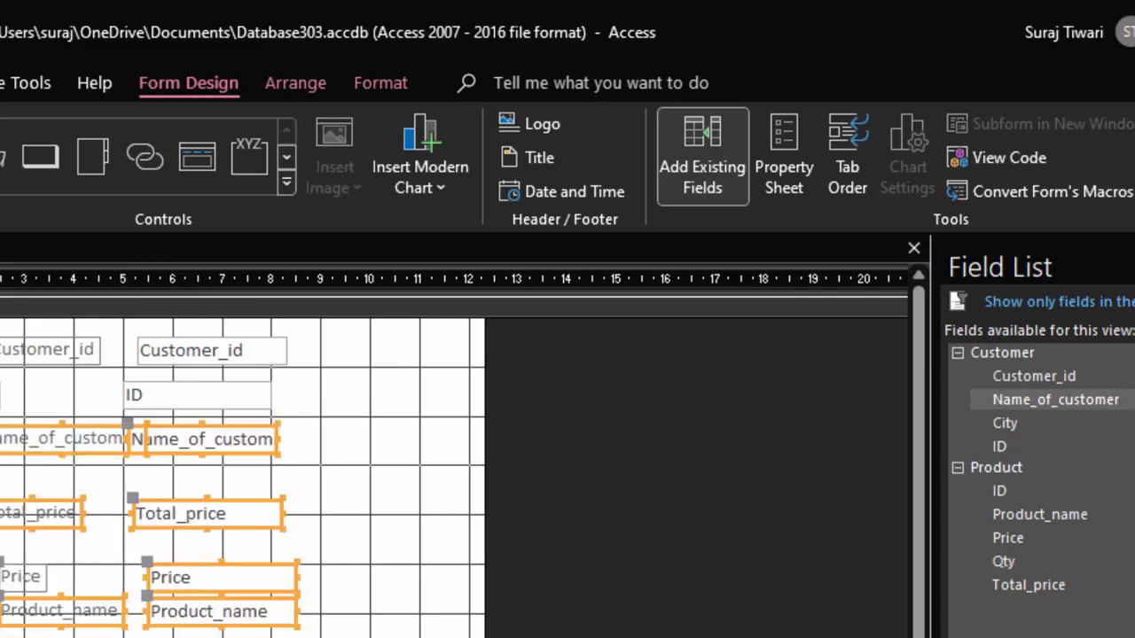
pyautogui.click(6, 581)
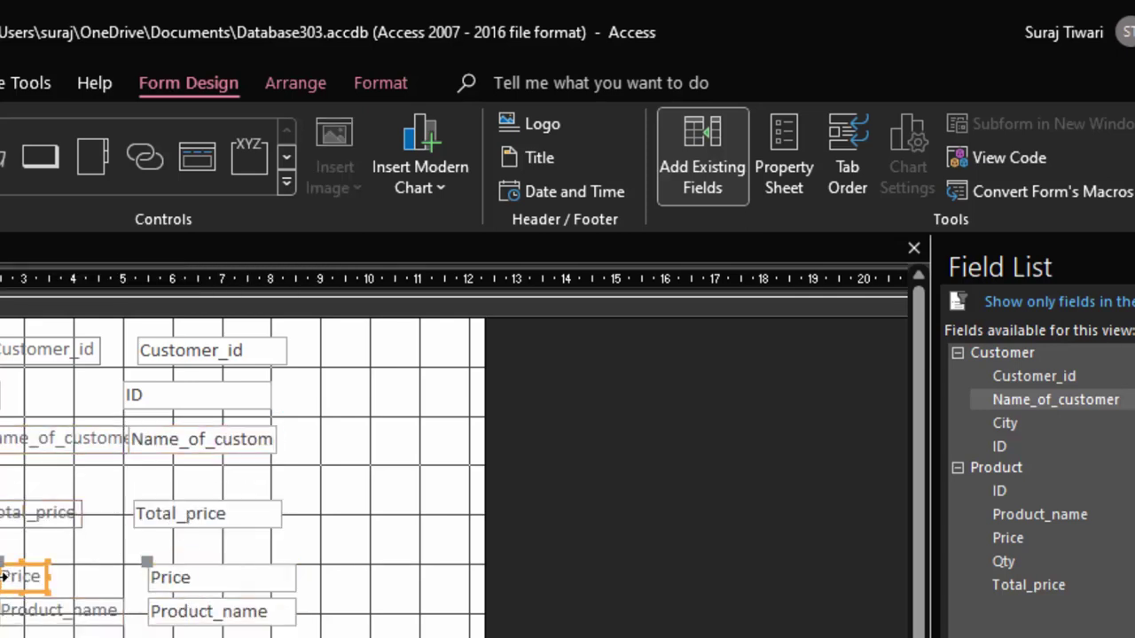
pyautogui.click(36, 593)
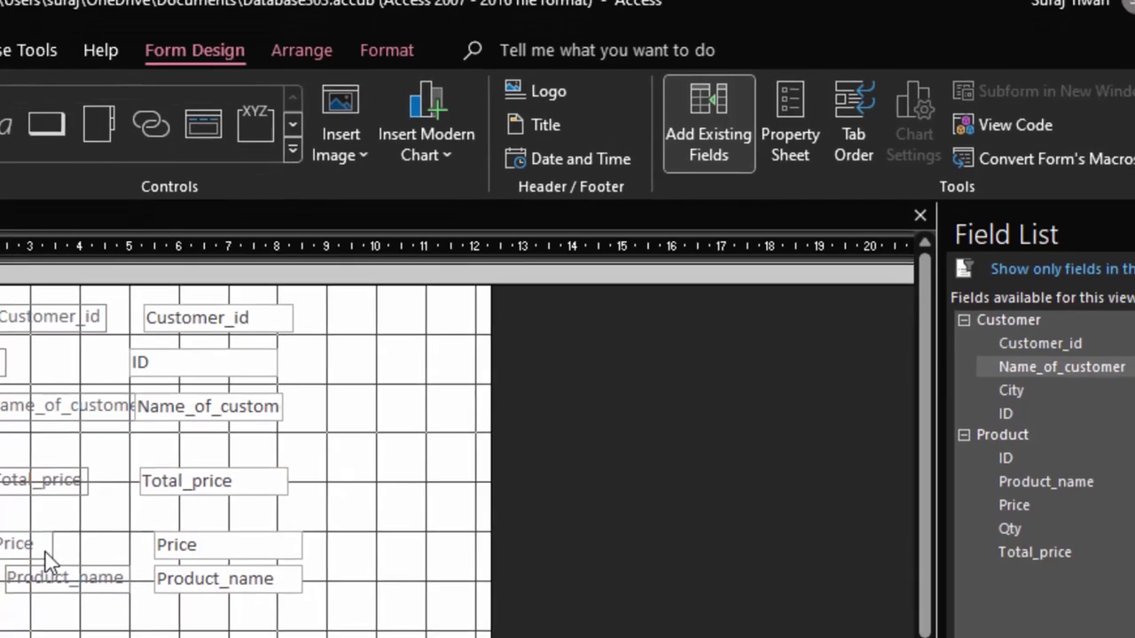
# Step: Align the Price and ID controls, then make all label and box text black
pyautogui.moveTo(36, 589); pyautogui.dragTo(43, 561)
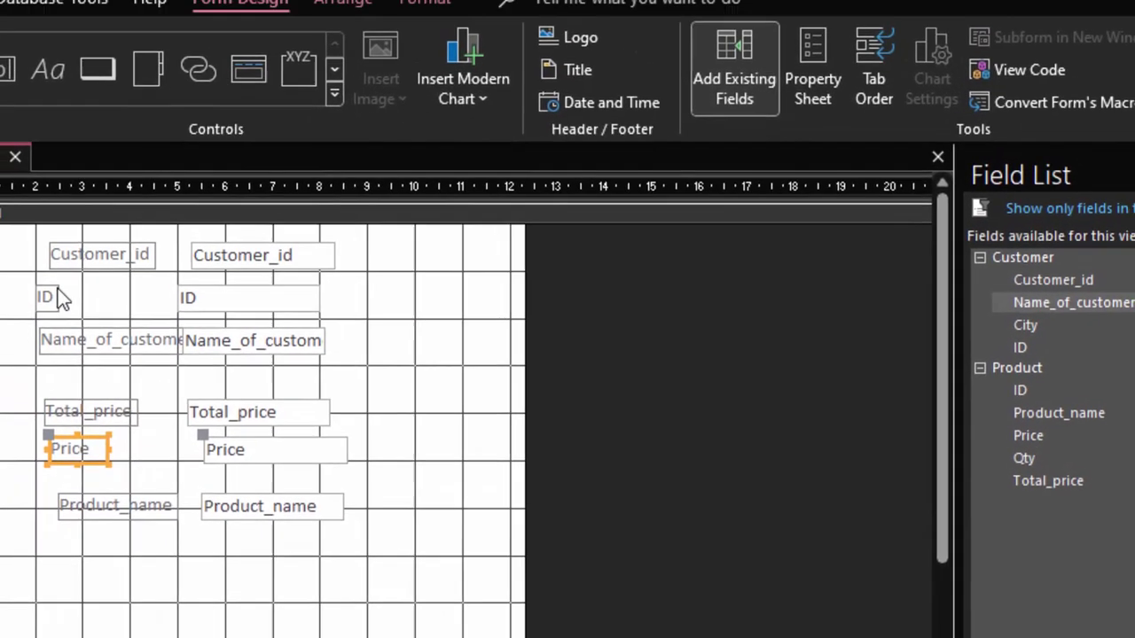
pyautogui.click(99, 357)
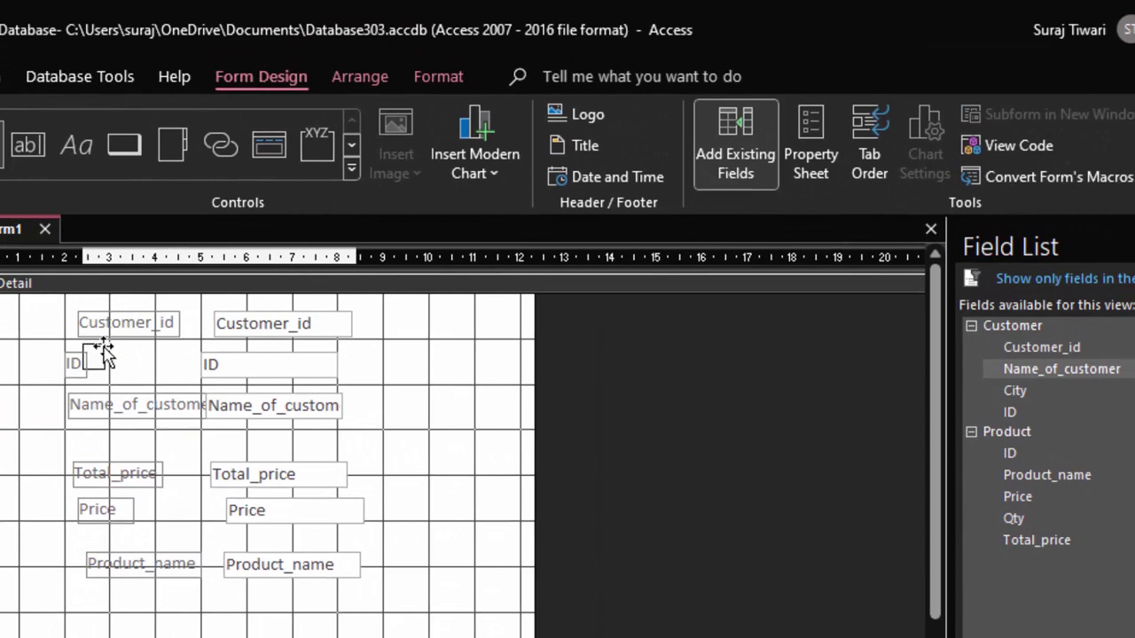
pyautogui.moveTo(104, 350)
pyautogui.mouseDown()
pyautogui.moveTo(117, 343)
pyautogui.moveTo(131, 355)
pyautogui.mouseUp()
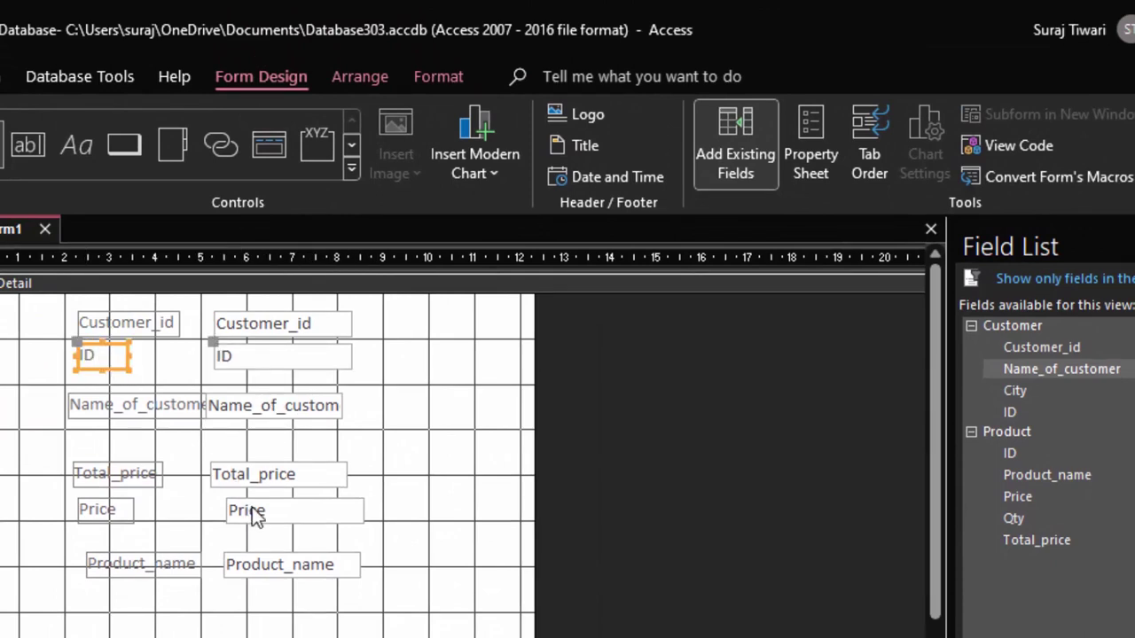
pyautogui.moveTo(367, 622); pyautogui.dragTo(37, 292)
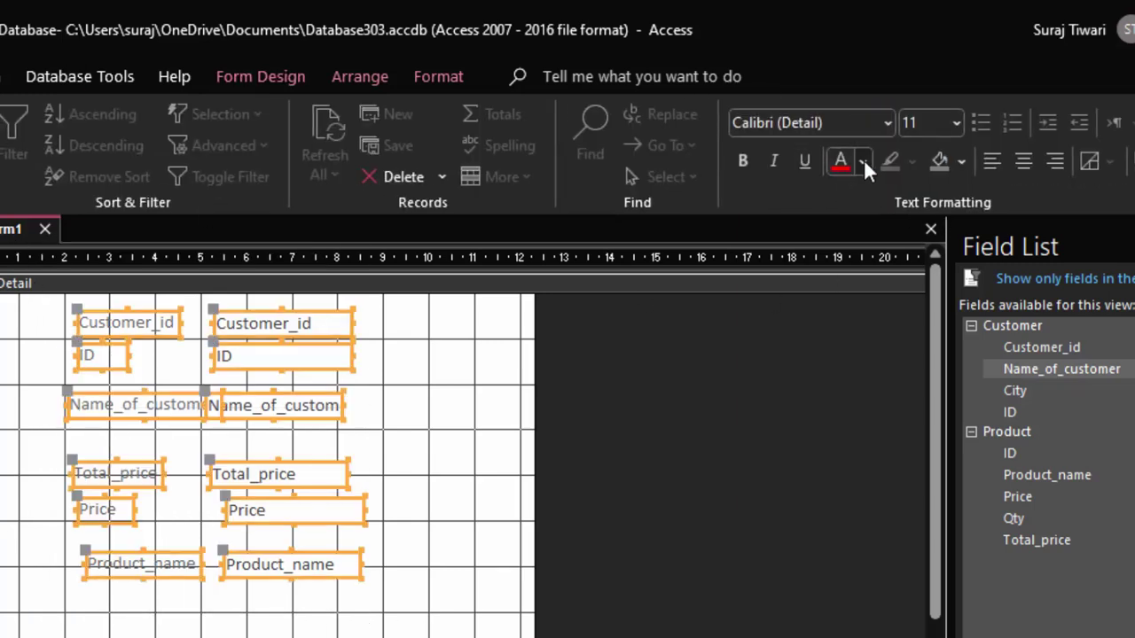
pyautogui.click(862, 161)
pyautogui.click(857, 259)
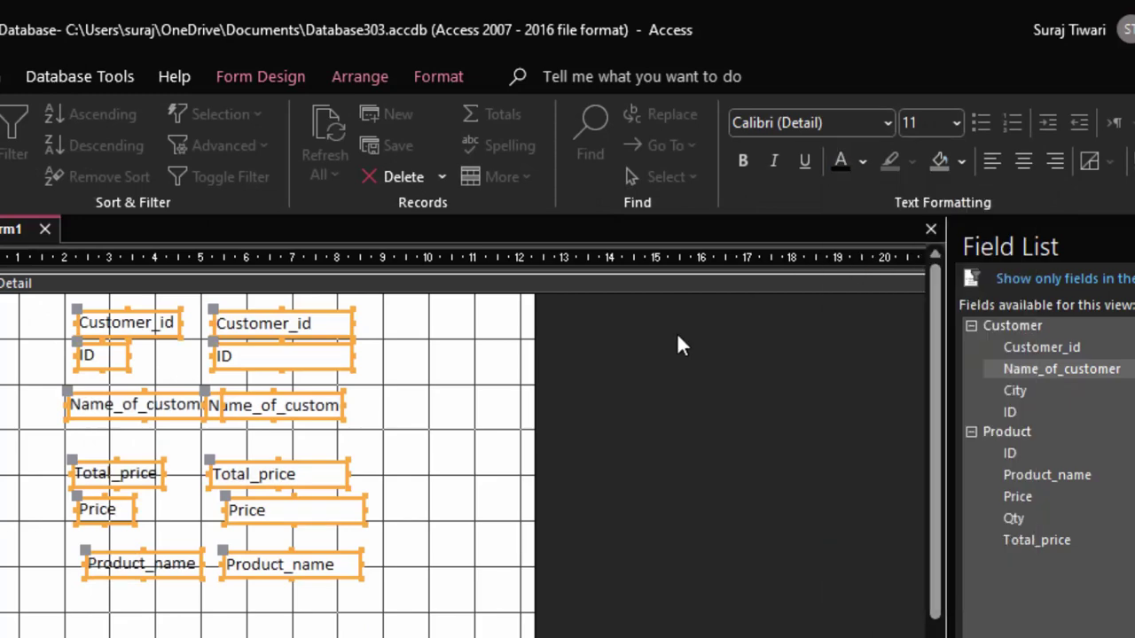
# Step: Reposition and widen the Name_of_customer text box so the full name shows
pyautogui.click(376, 450)
pyautogui.click(301, 414)
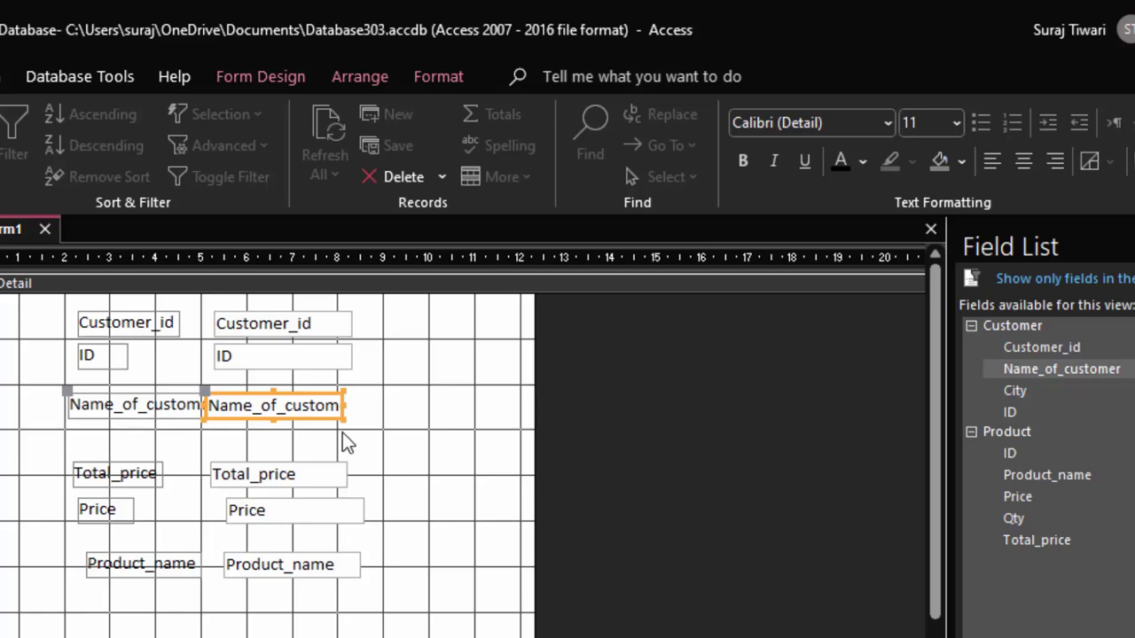
pyautogui.moveTo(345, 405); pyautogui.dragTo(390, 405)
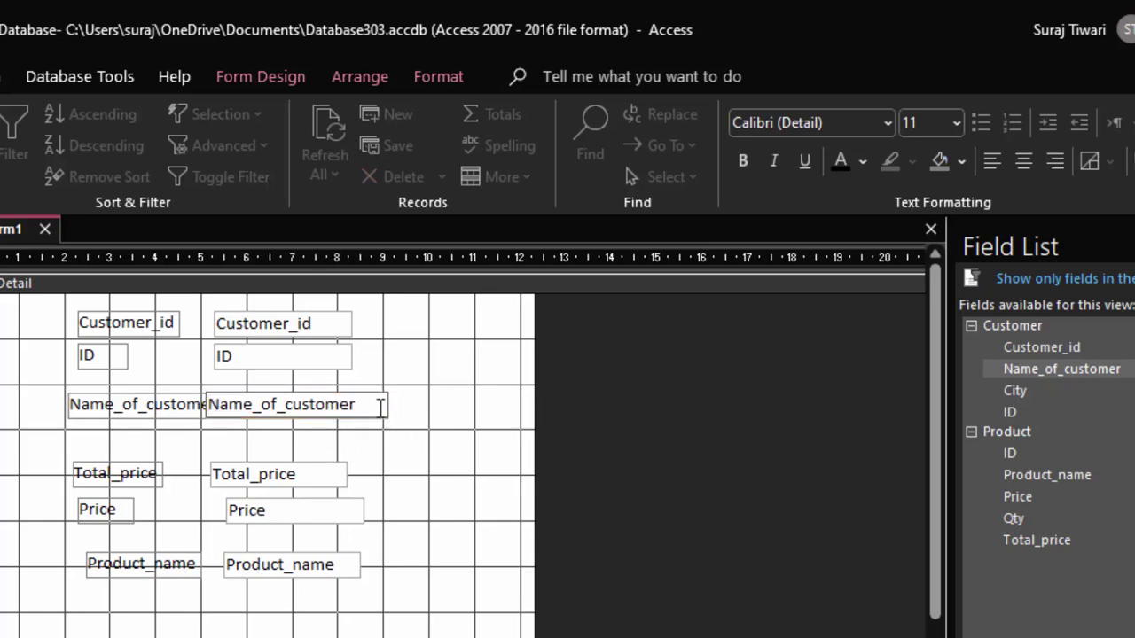
pyautogui.click(293, 432)
pyautogui.click(302, 409)
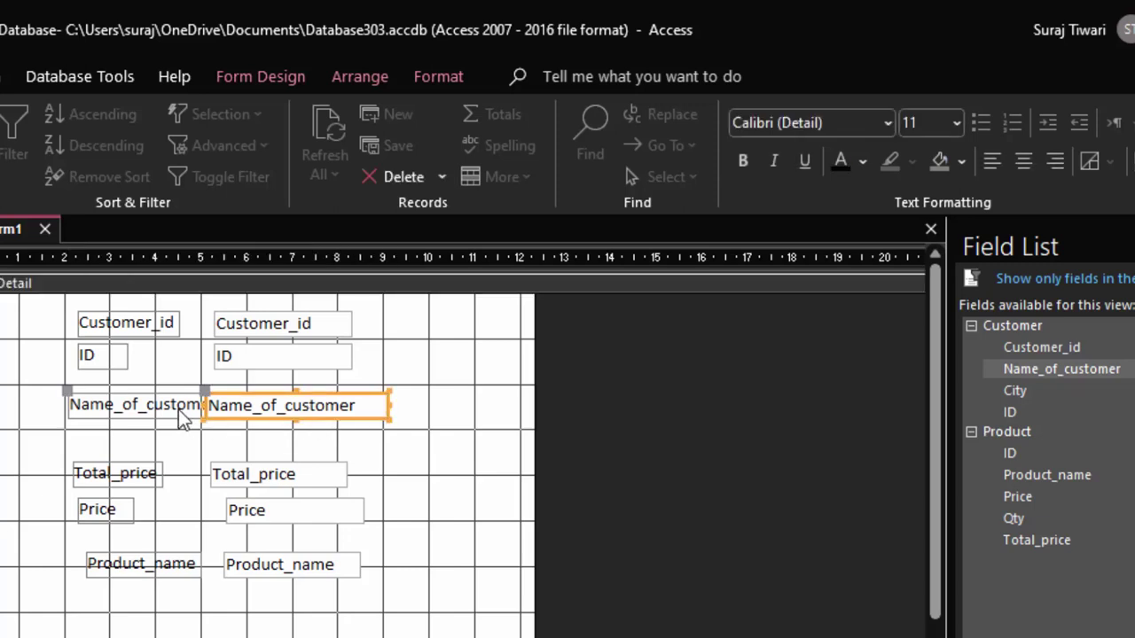
pyautogui.moveTo(206, 405); pyautogui.dragTo(246, 406)
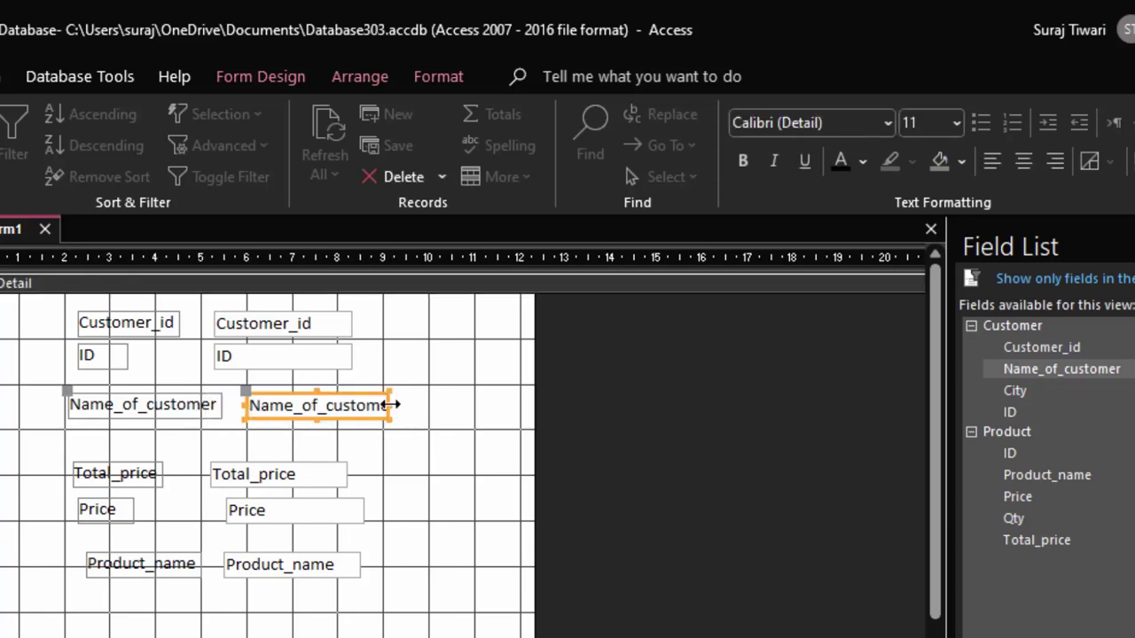
pyautogui.moveTo(390, 405); pyautogui.dragTo(413, 406)
pyautogui.click(376, 532)
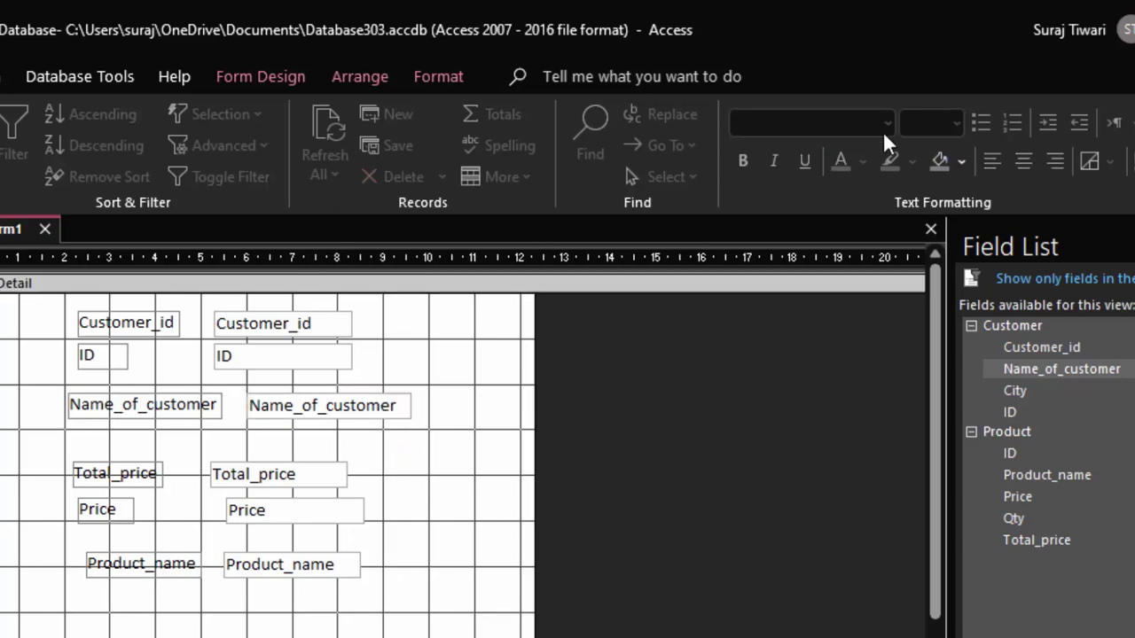
# Step: Fill the Detail section with light peach and make all labels and field boxes bold
pyautogui.click(962, 162)
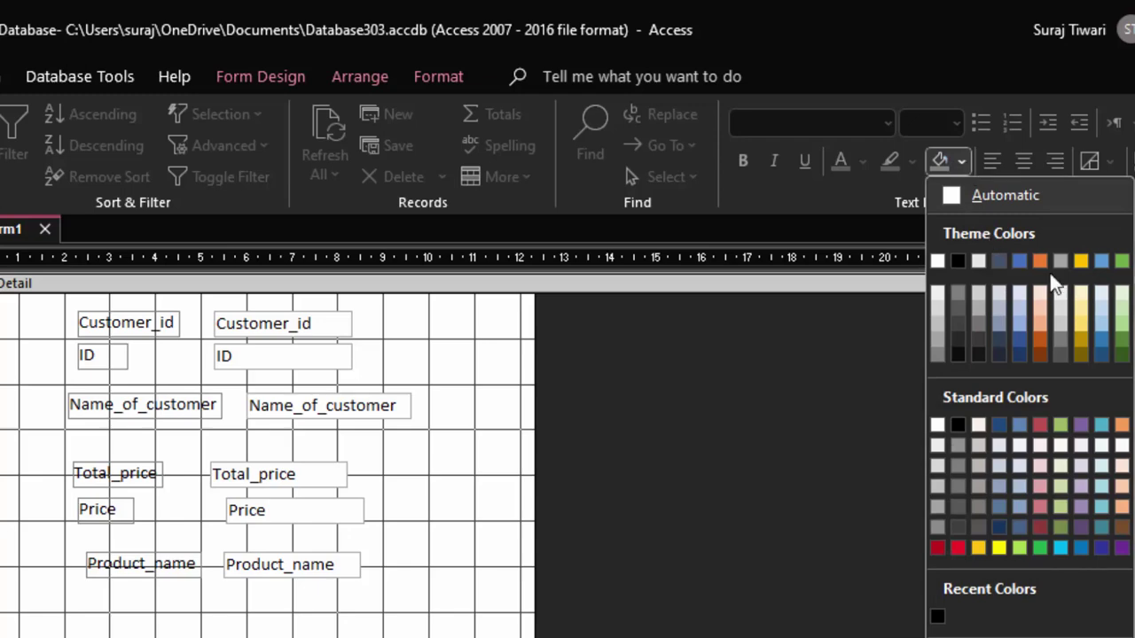
pyautogui.click(1039, 306)
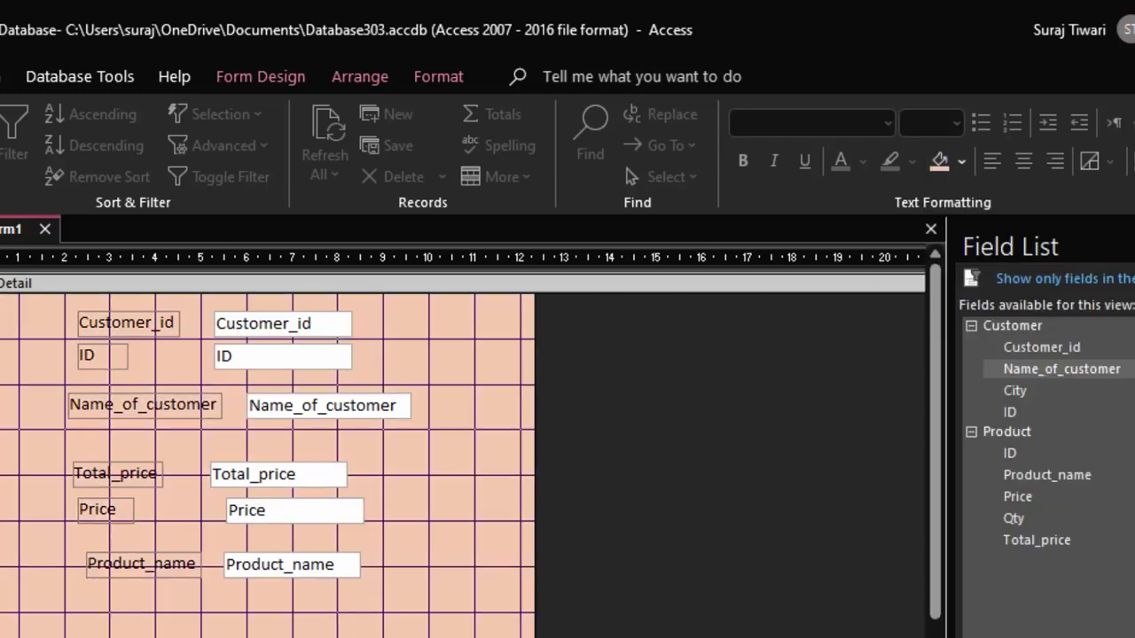
pyautogui.click(337, 602)
pyautogui.hotkey('ctrl', 'a')
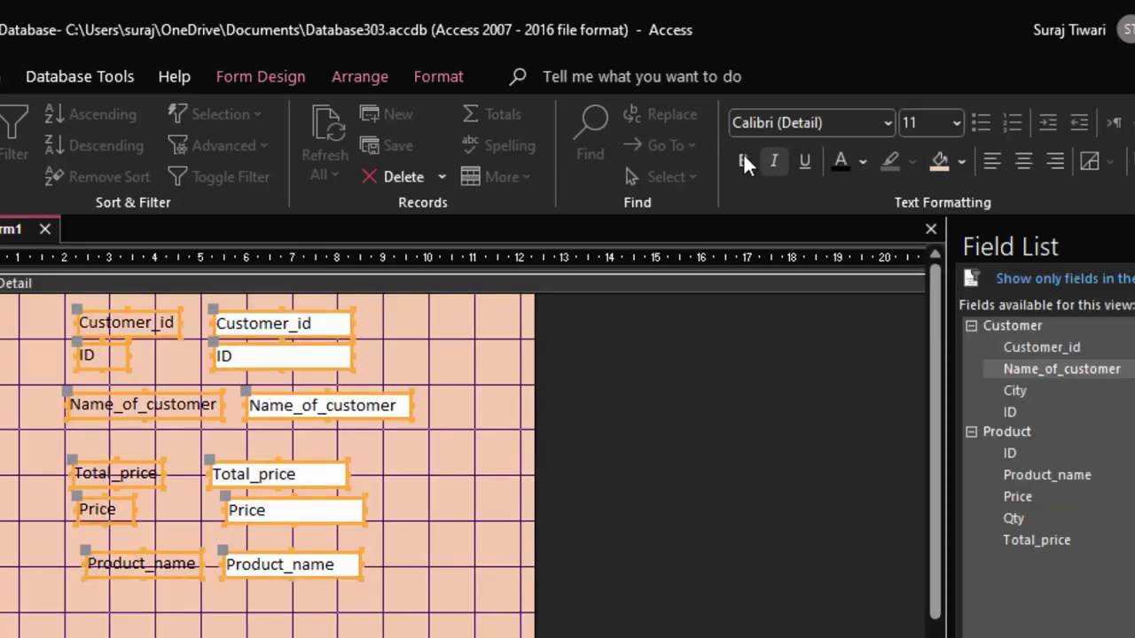
pyautogui.click(741, 158)
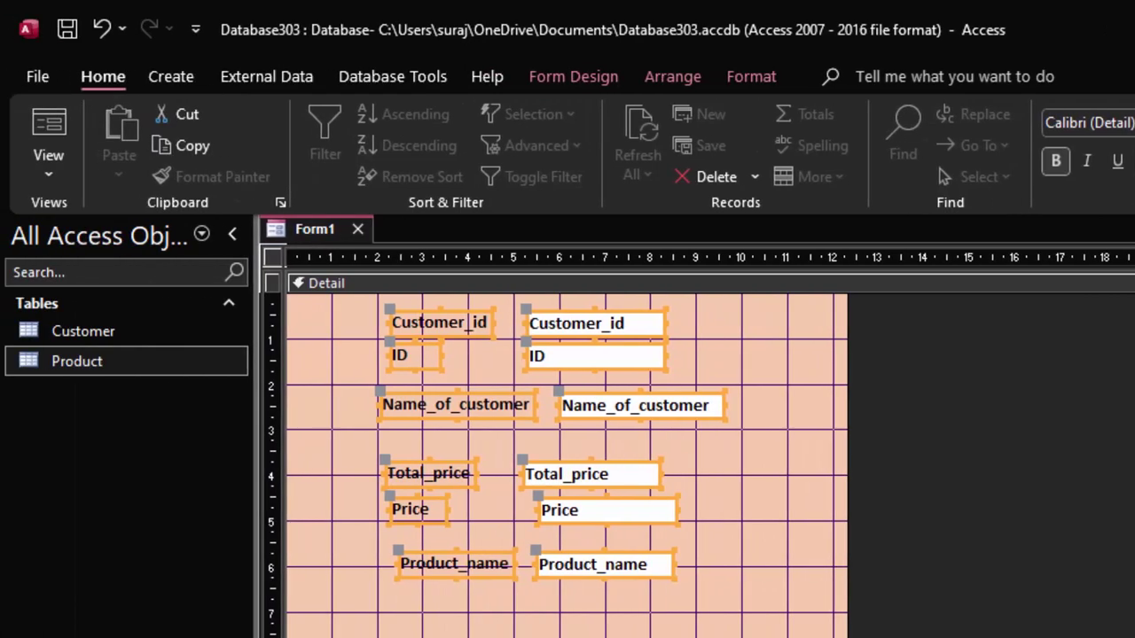
# Step: Preview Form1 in Form View, checking the first record's Customer_id, ID and customer name values
pyautogui.click(54, 130)
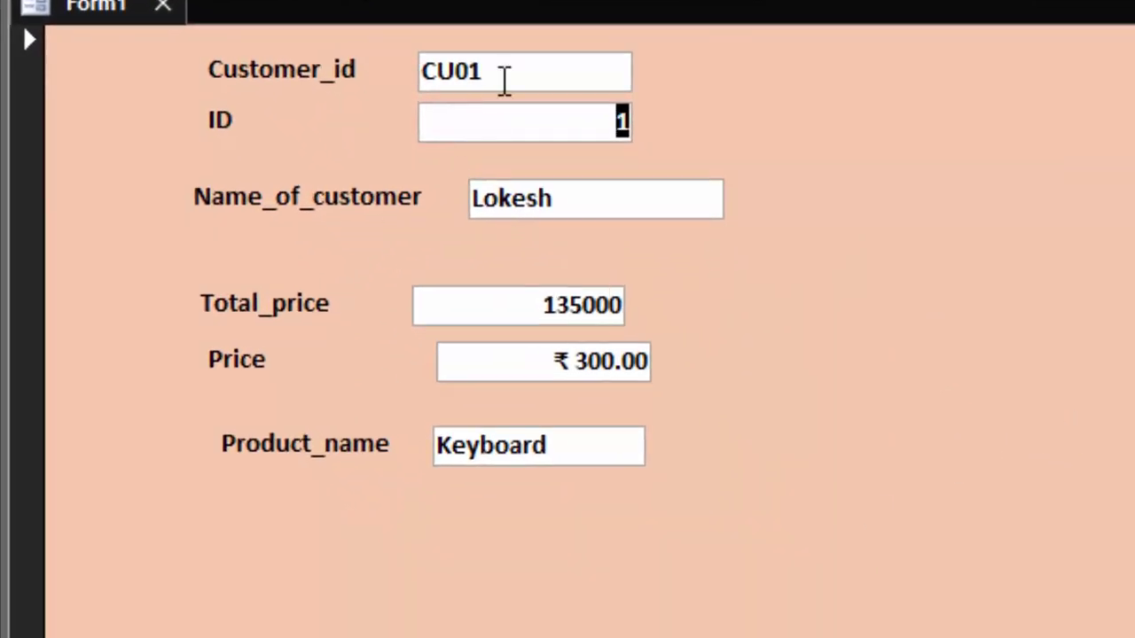
pyautogui.click(505, 78)
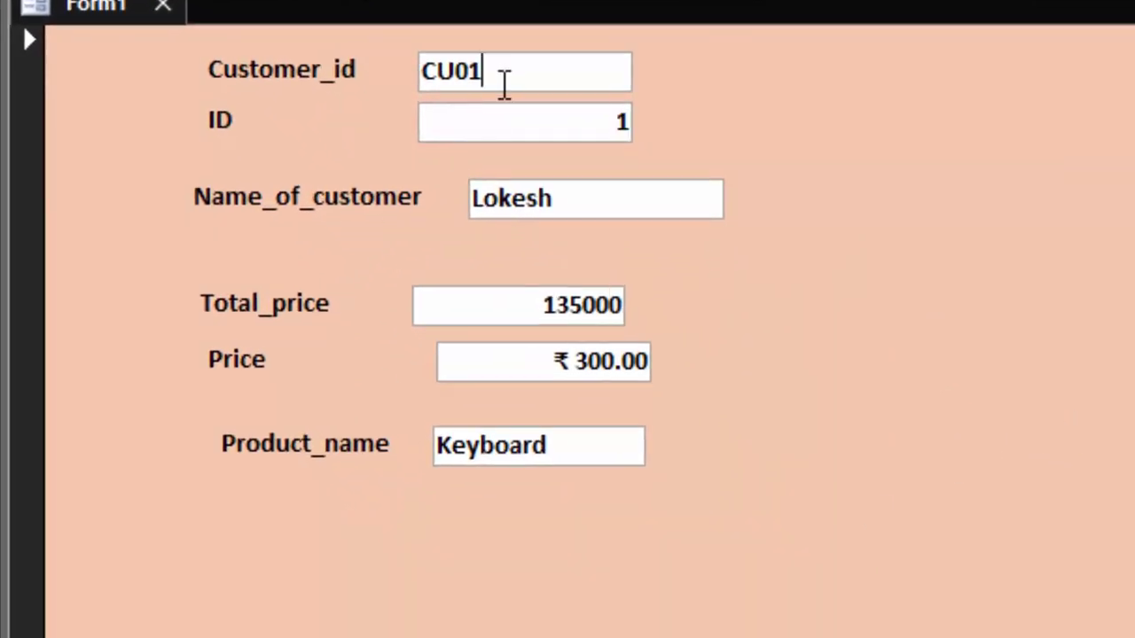
pyautogui.click(506, 131)
pyautogui.click(556, 195)
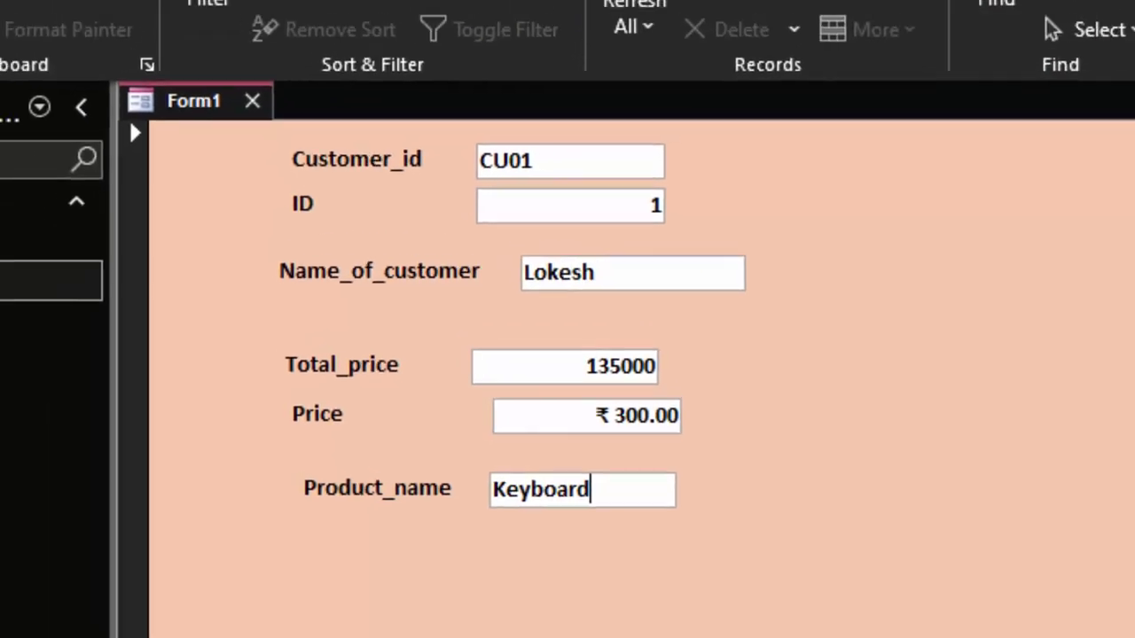
pyautogui.click(16, 133)
# Step: In Design View, shift the controls down and move Price above Total_price to make room
pyautogui.click(98, 388)
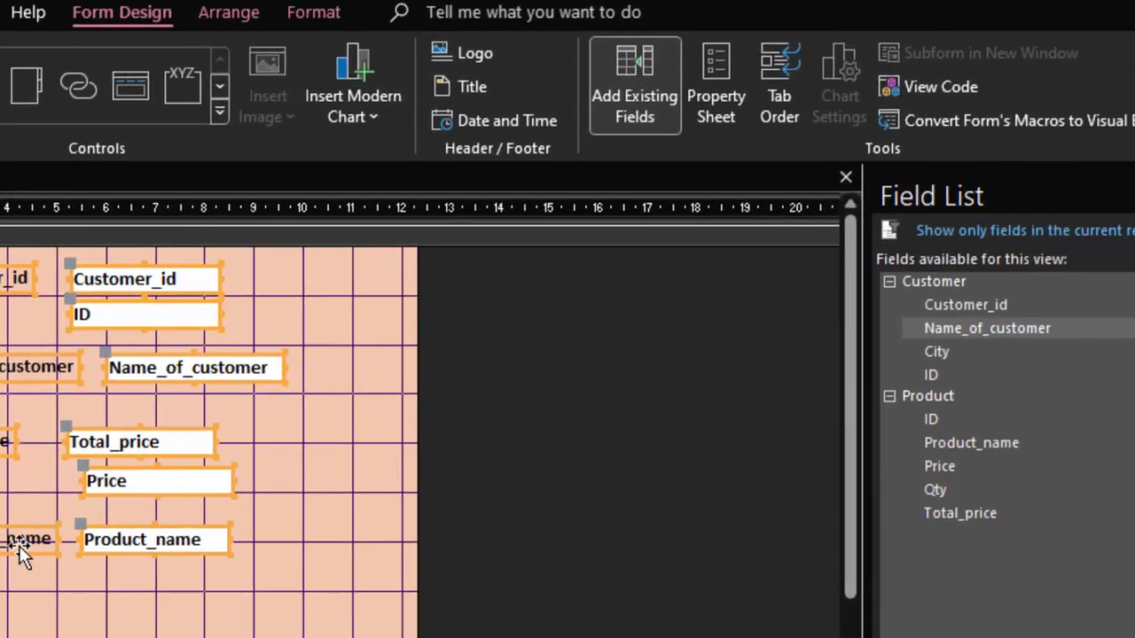
pyautogui.moveTo(20, 551); pyautogui.dragTo(18, 580)
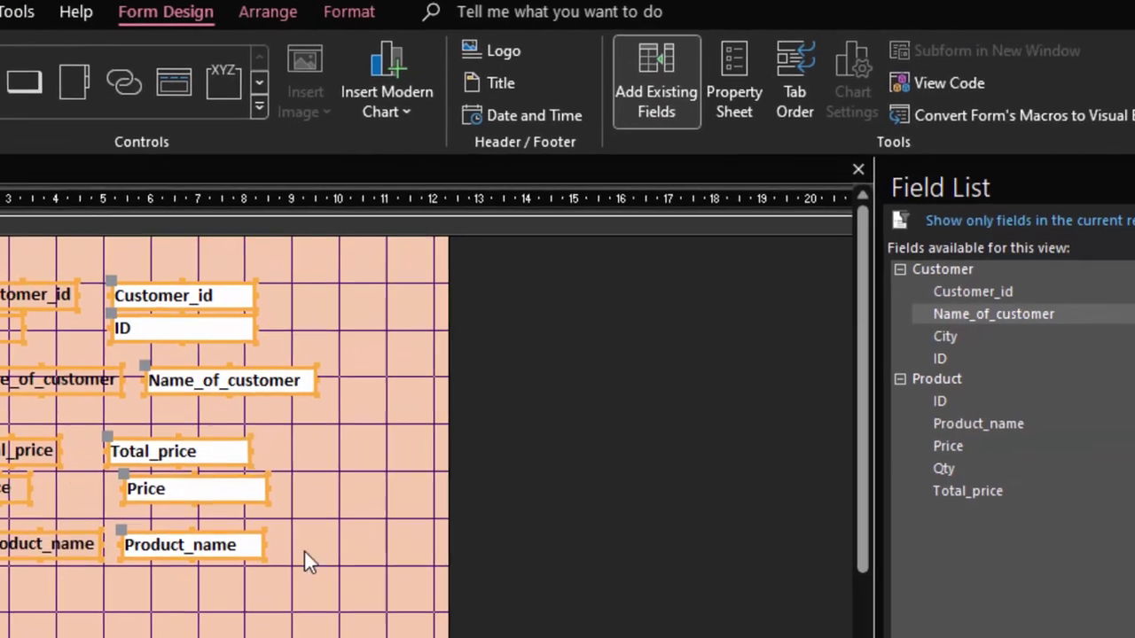
pyautogui.click(304, 552)
pyautogui.click(169, 393)
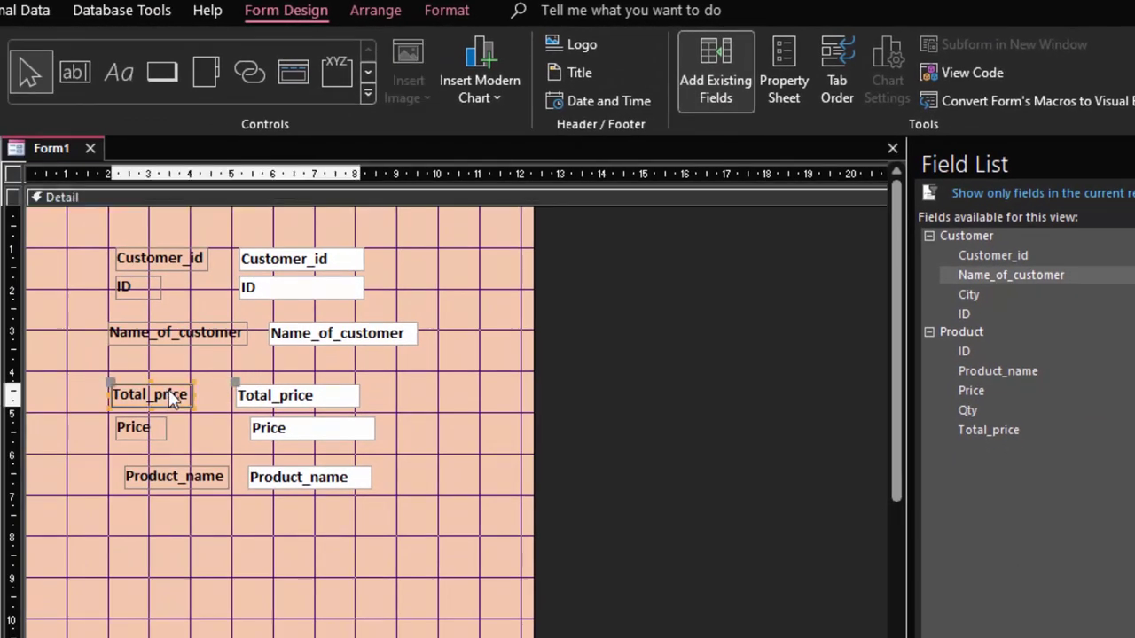
# Step: Add the Qty field from the Field List between Price and Total_price and make it bold
pyautogui.moveTo(995, 414); pyautogui.dragTo(261, 399)
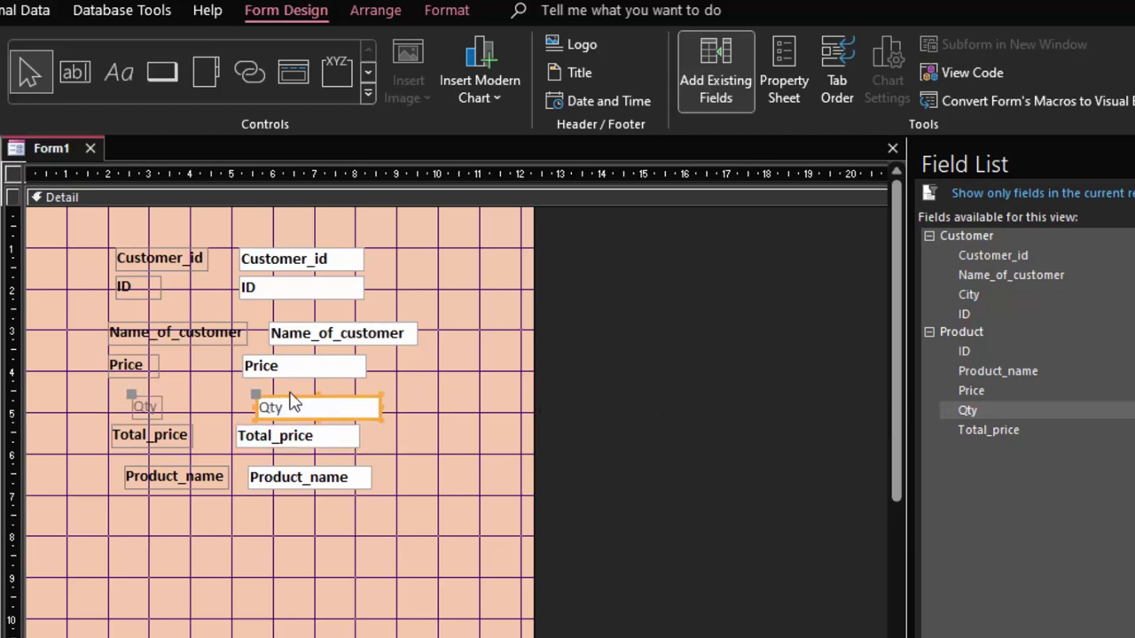
pyautogui.moveTo(369, 501); pyautogui.dragTo(292, 479)
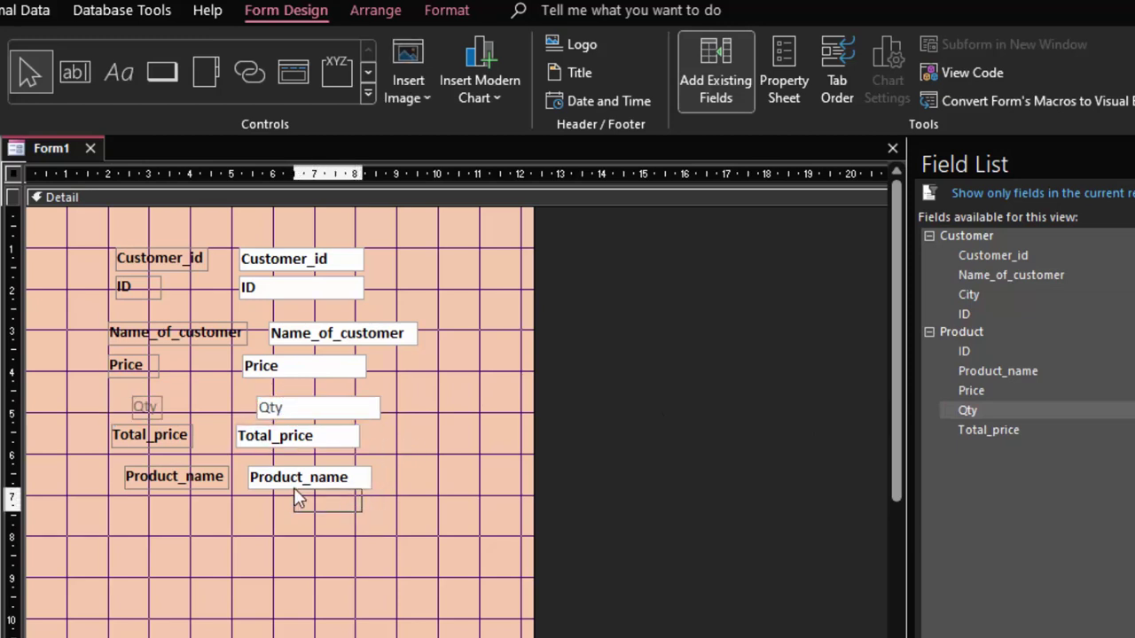
pyautogui.hotkey('alt', 'h')
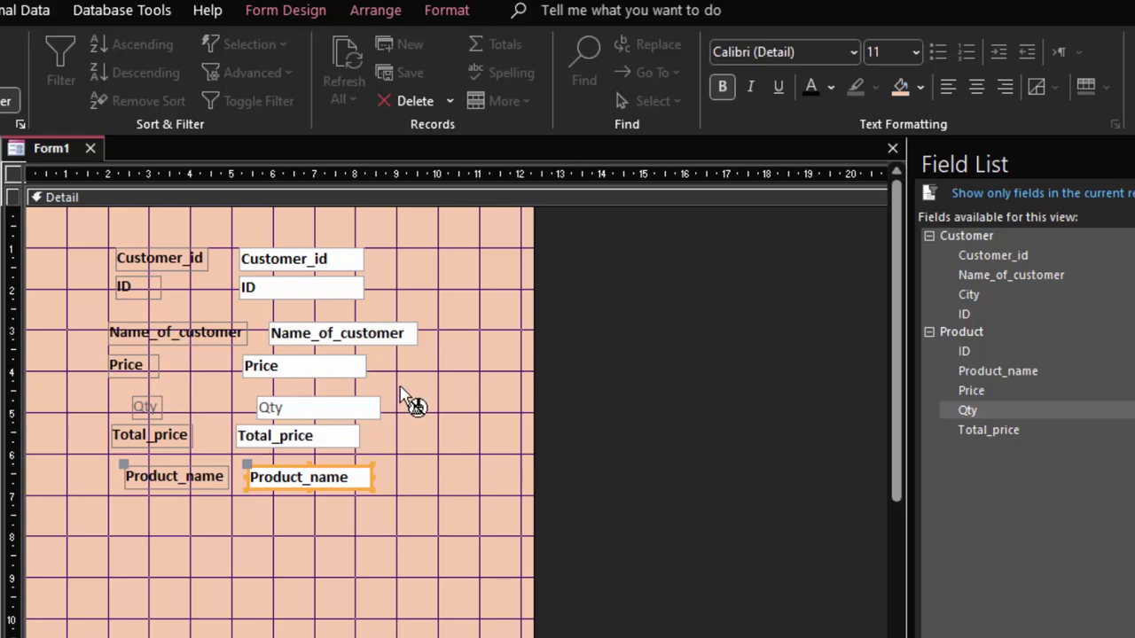
pyautogui.moveTo(408, 399); pyautogui.dragTo(358, 399)
pyautogui.press('F4')
pyautogui.click(421, 486)
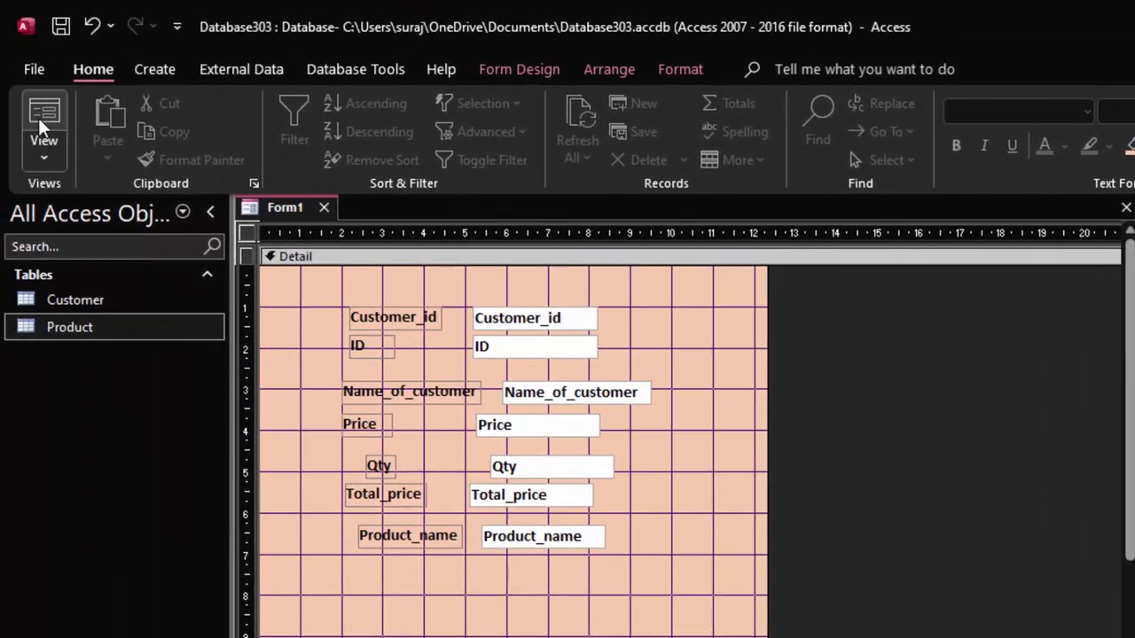
# Step: Confirm Qty shows 450 in Form View, then close and save the form as 'ProductF'
pyautogui.click(39, 118)
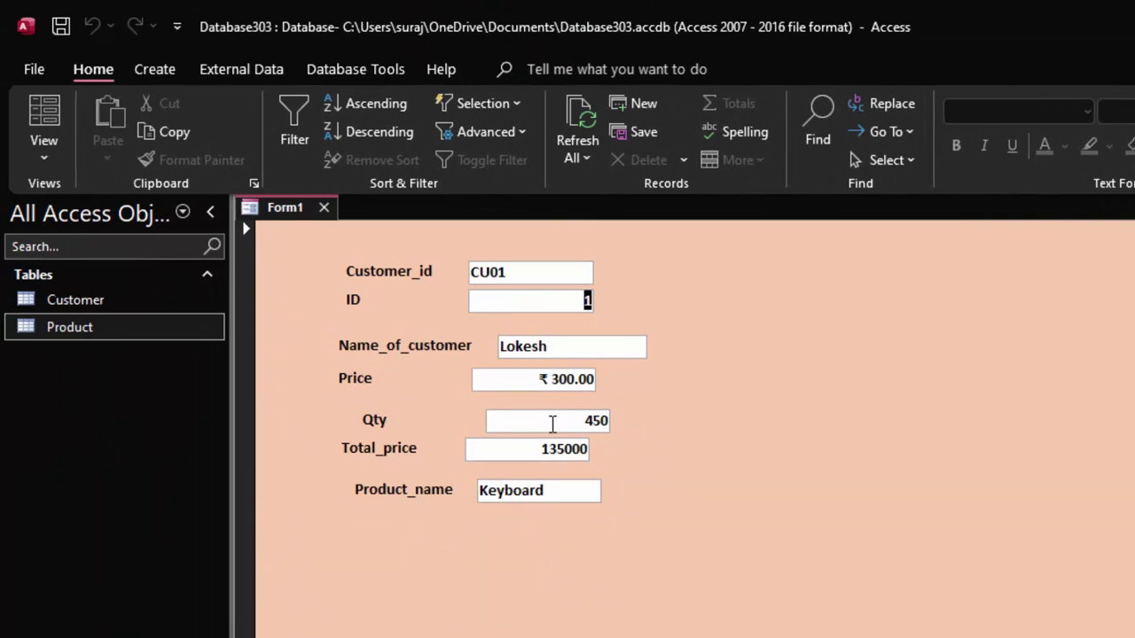
pyautogui.click(324, 209)
pyautogui.click(655, 468)
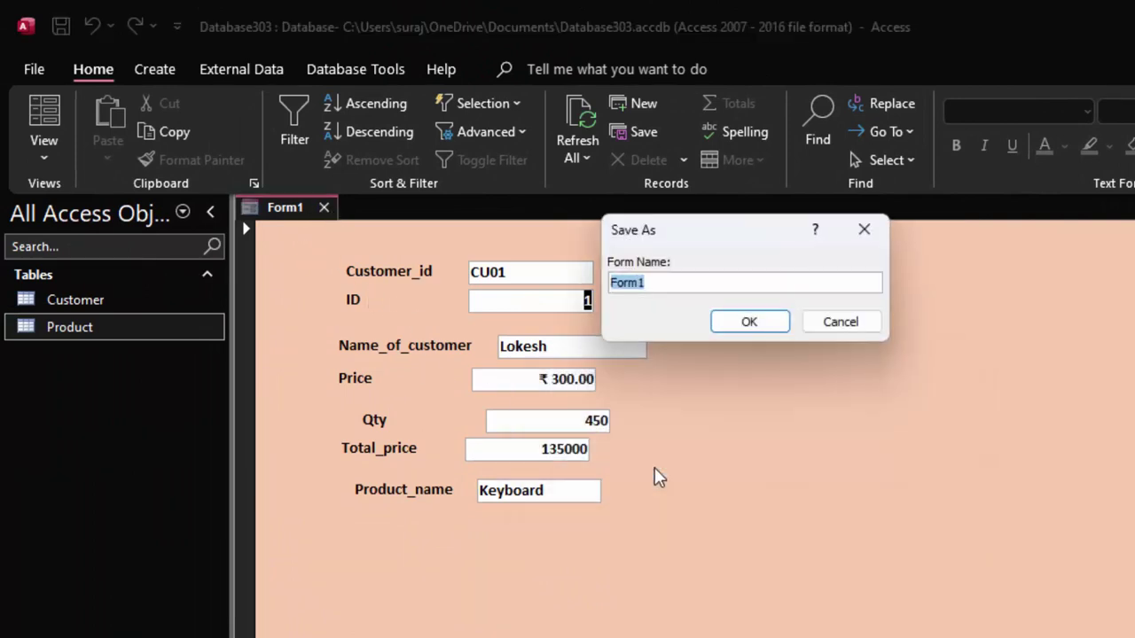
pyautogui.write('ProductF')
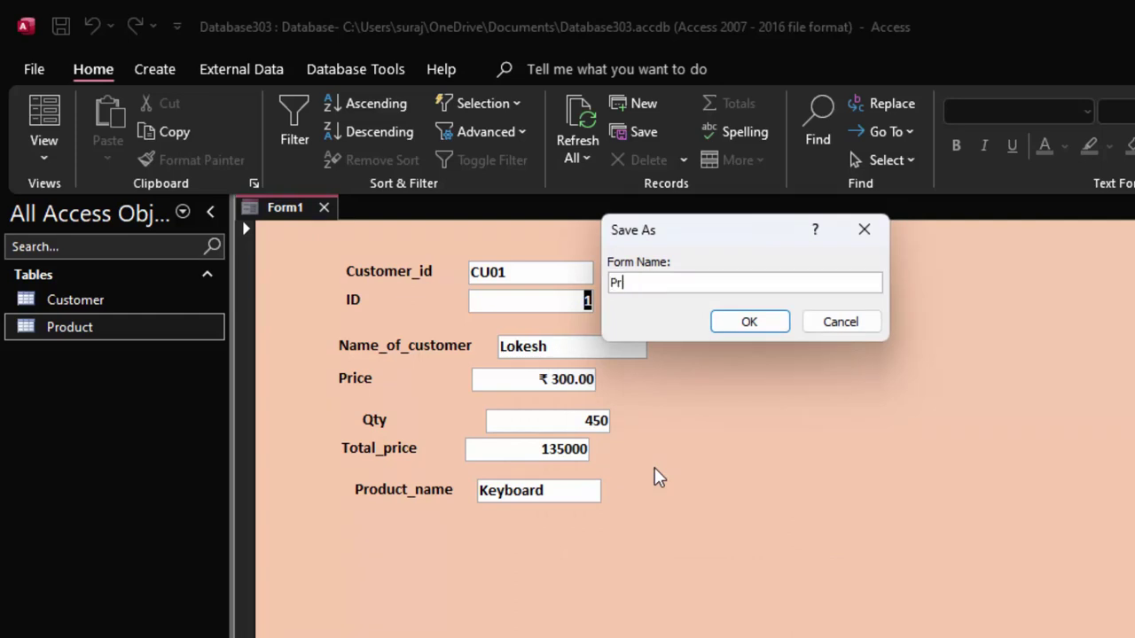